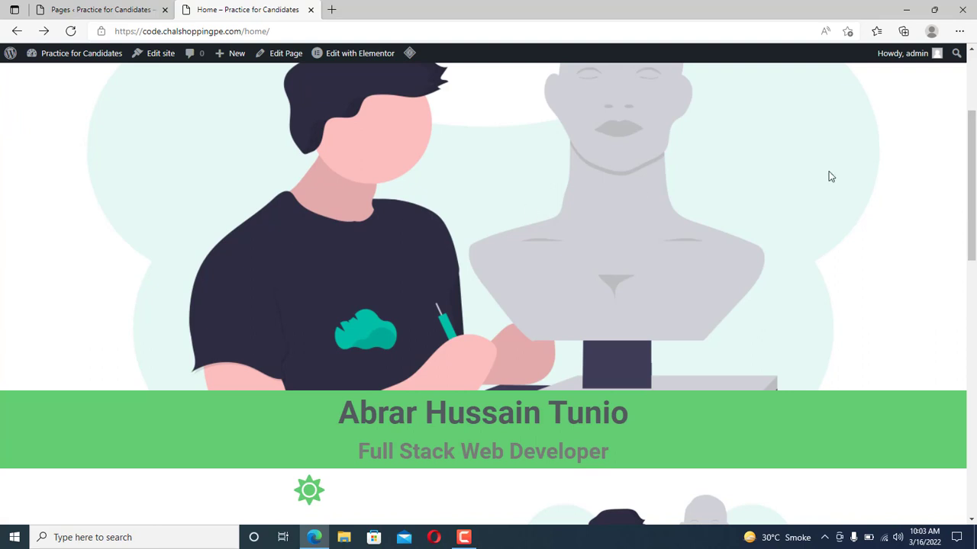
Look through the published Home page from the image slider to the Project 1 section.
scroll(831, 176, down, 2)
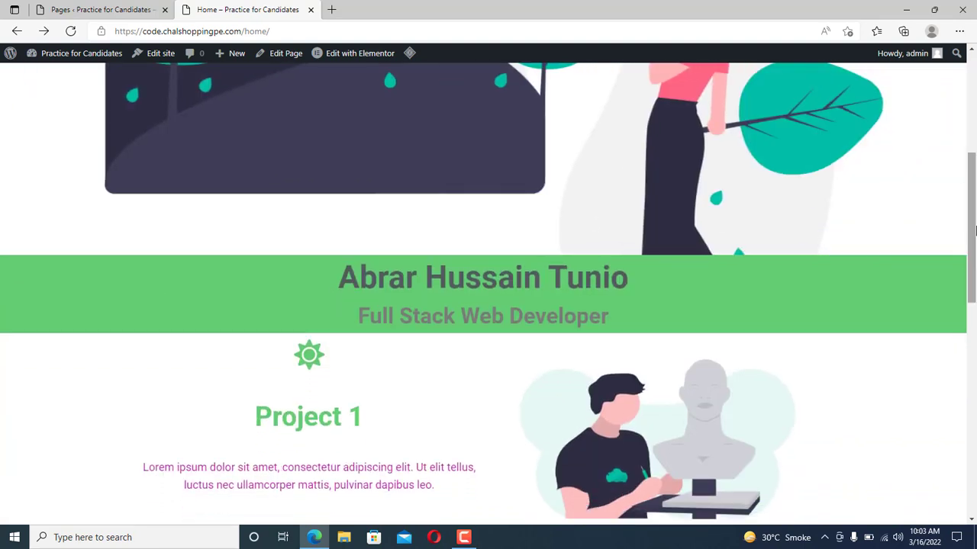
drag(971, 234, 975, 288)
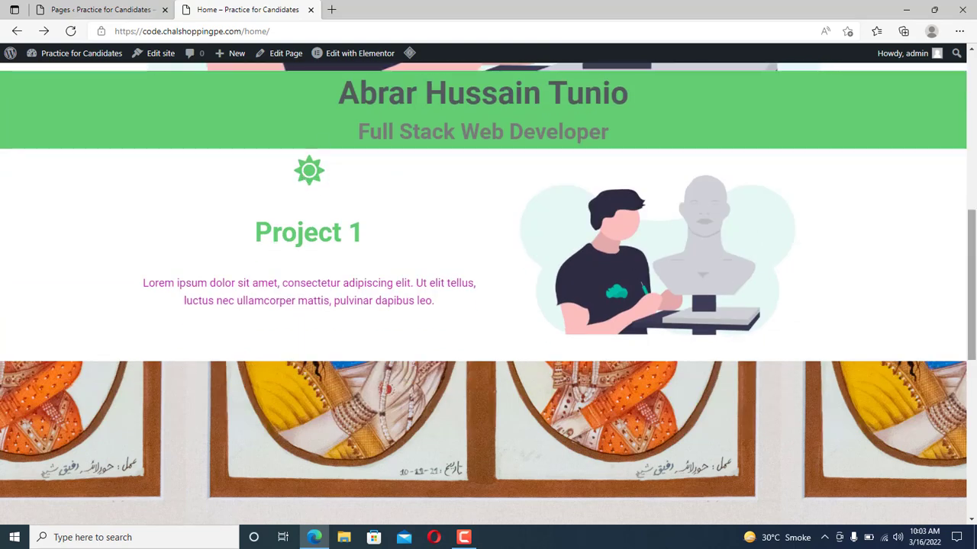
mouse_move(972, 251)
mouse_down()
mouse_move(973, 362)
mouse_move(972, 113)
mouse_up()
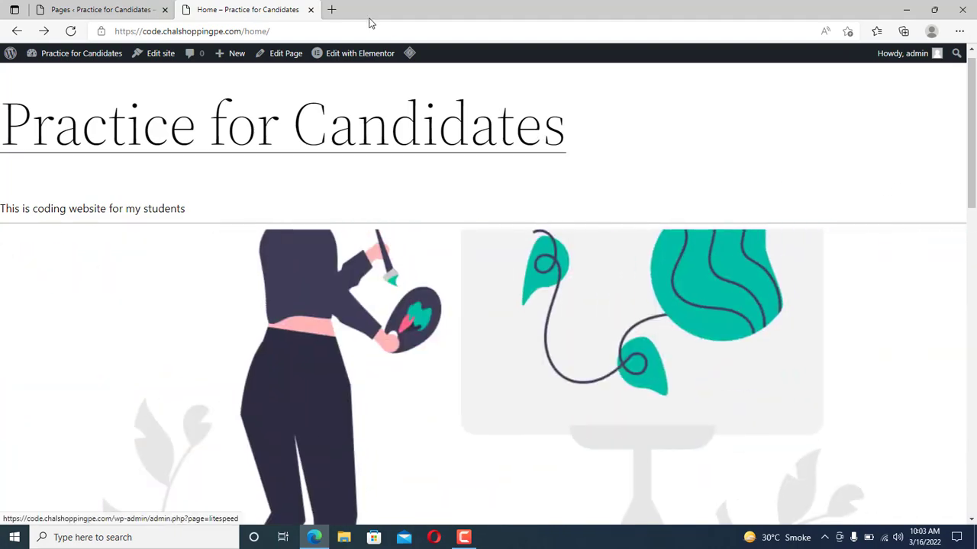
Open the site's root address code.chalshoppingpe.com in a new browser tab.
click(331, 9)
text(code)
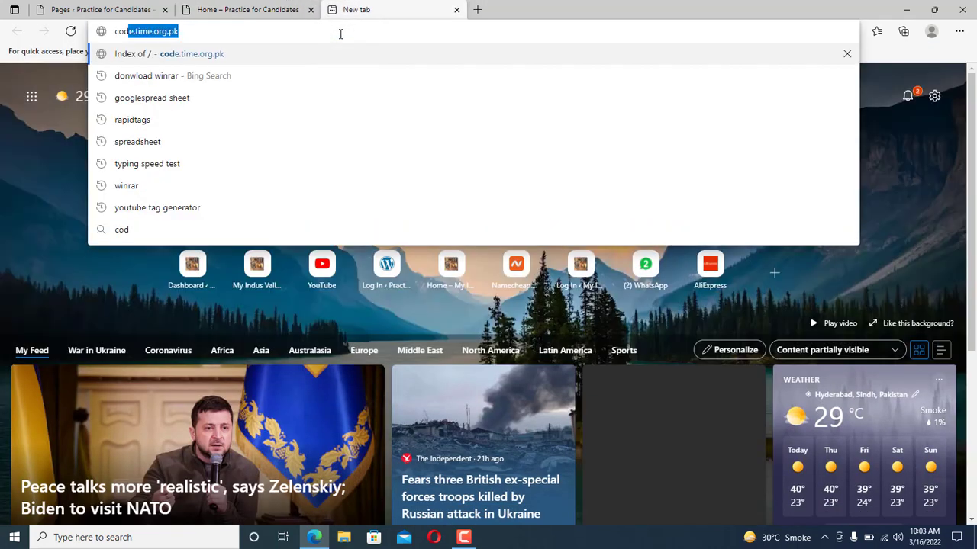
text(.chal)
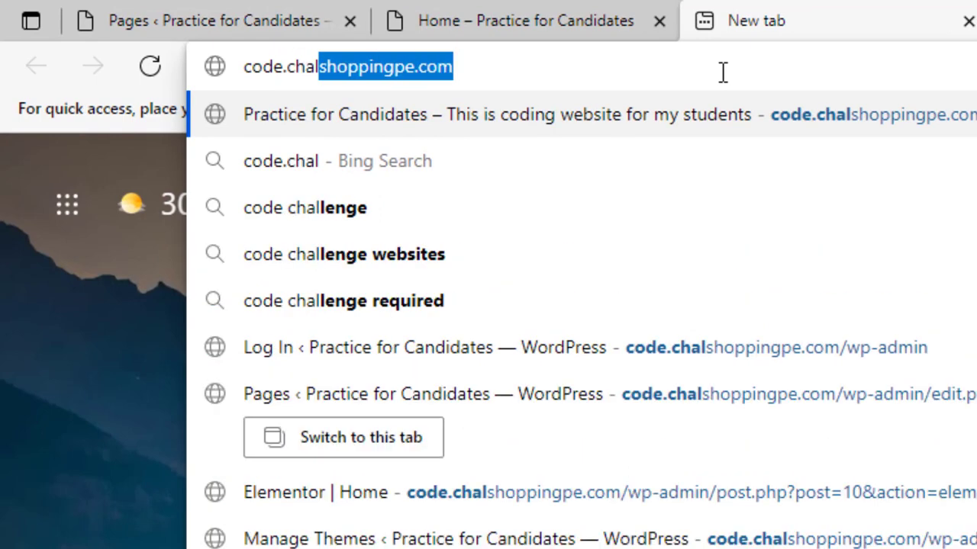
key(Return)
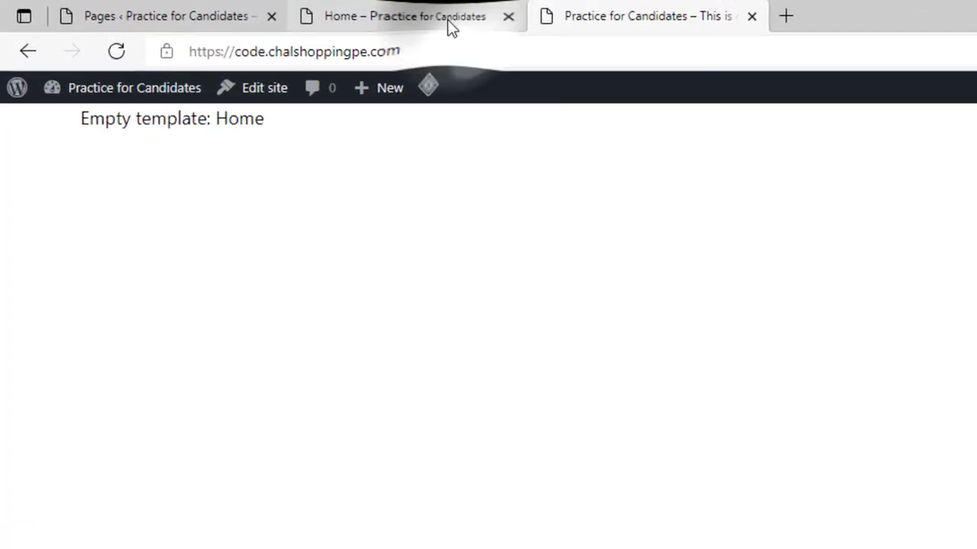
Compare the page at the root address with the Home page at /home/.
click(276, 11)
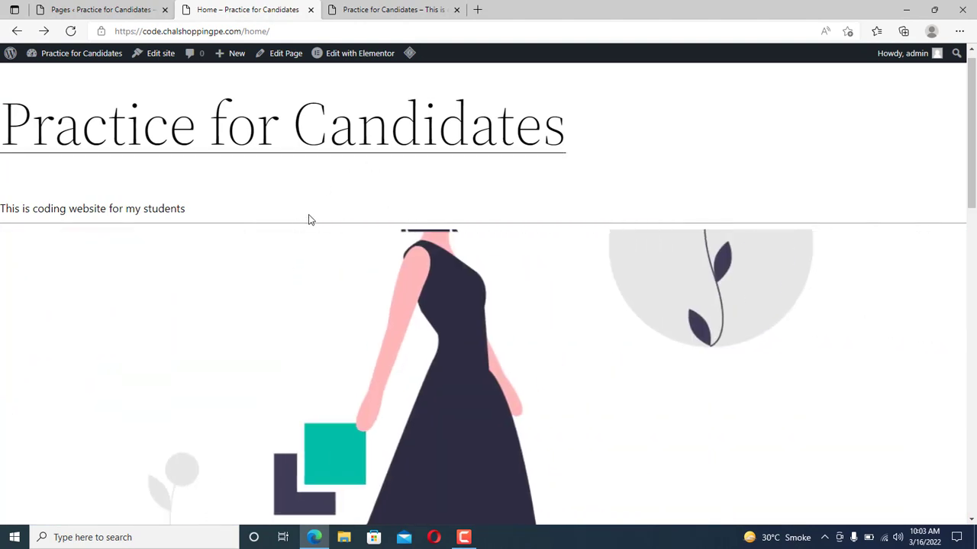
click(391, 3)
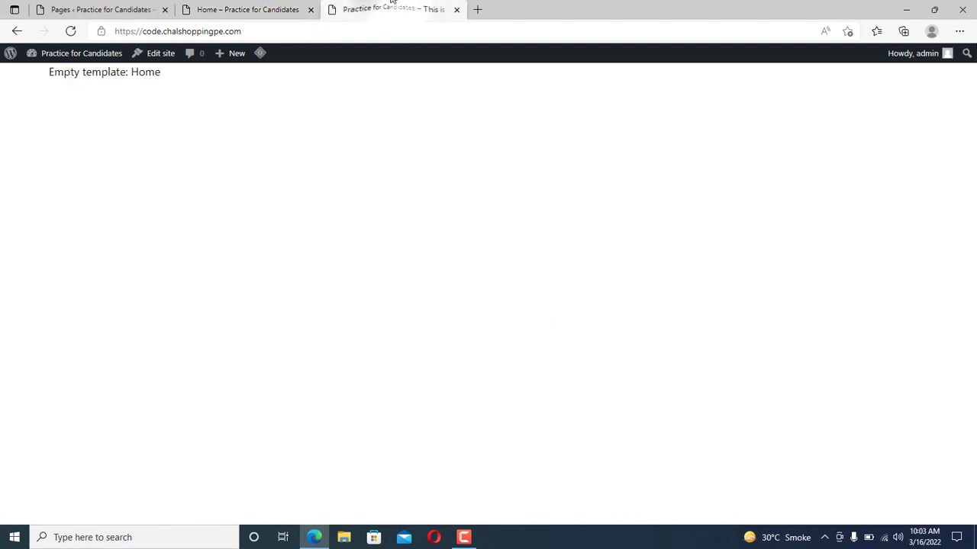
click(179, 32)
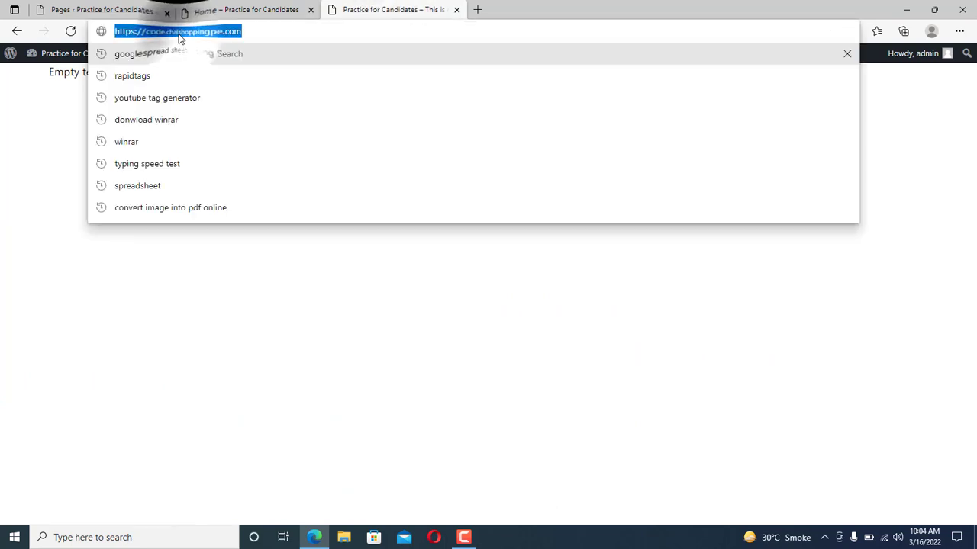
click(227, 10)
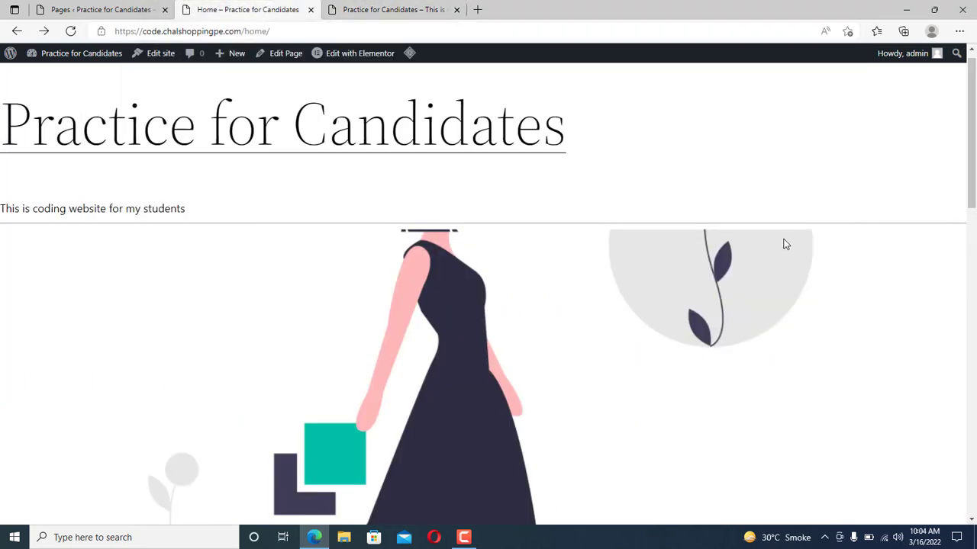
scroll(786, 244, down, 4)
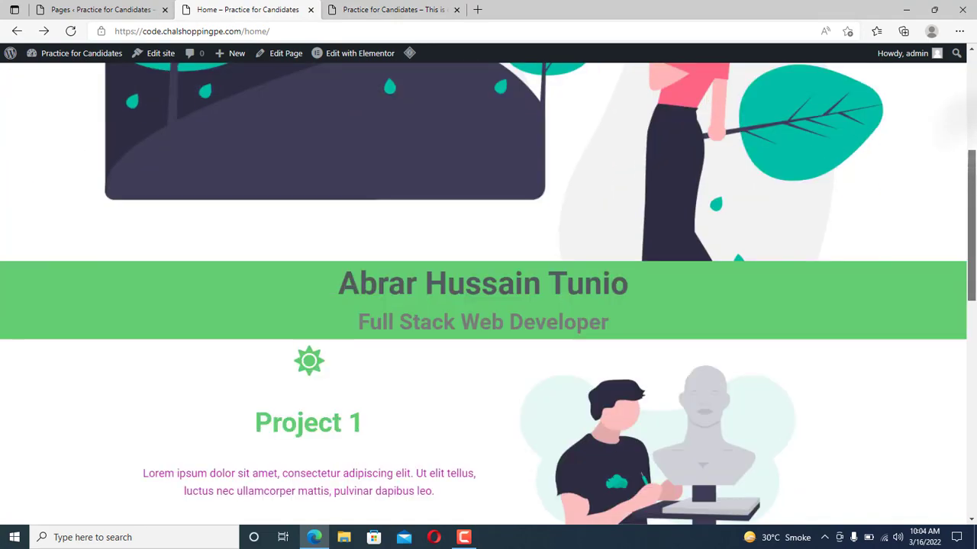
scroll(259, 158, up, 5)
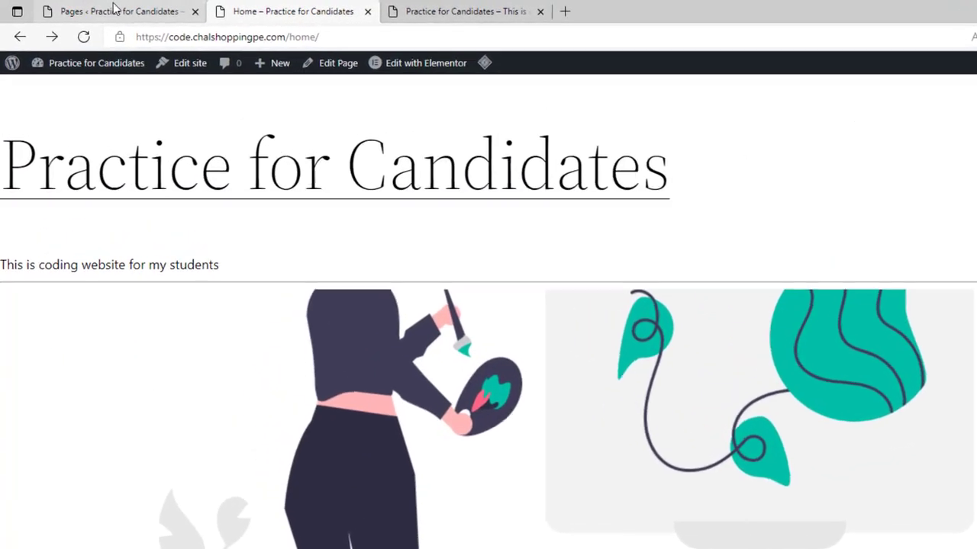
Activate the Twenty Twenty theme from the installed themes in the WordPress admin.
click(97, 9)
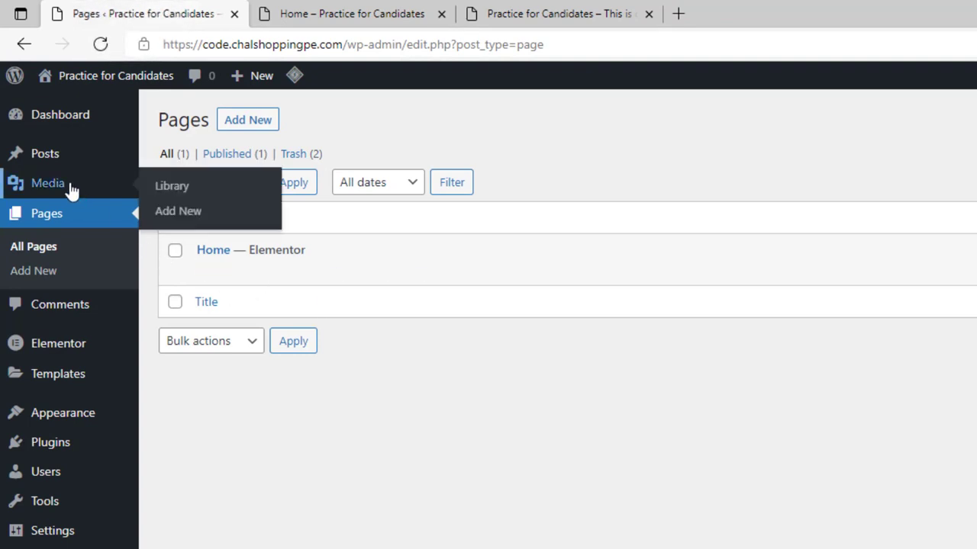
mouse_move(67, 419)
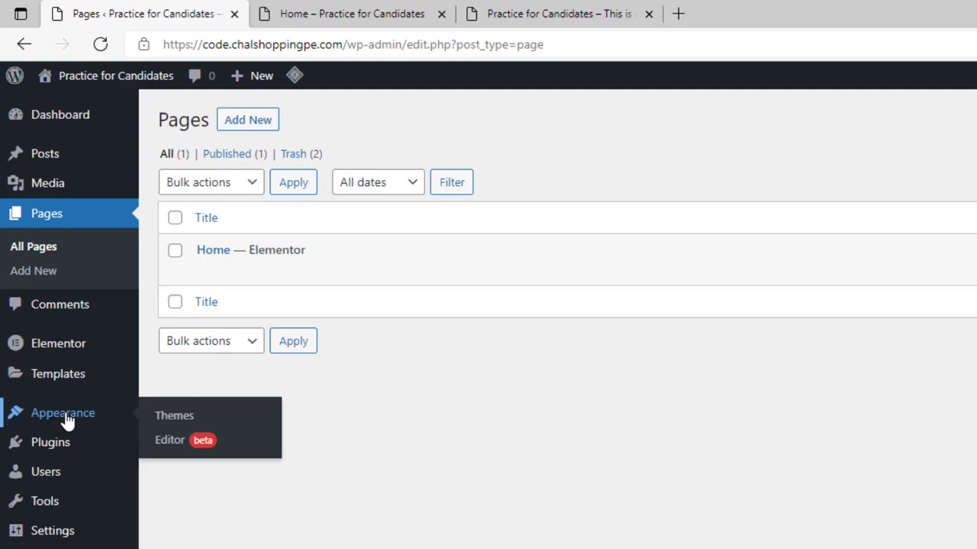
click(180, 424)
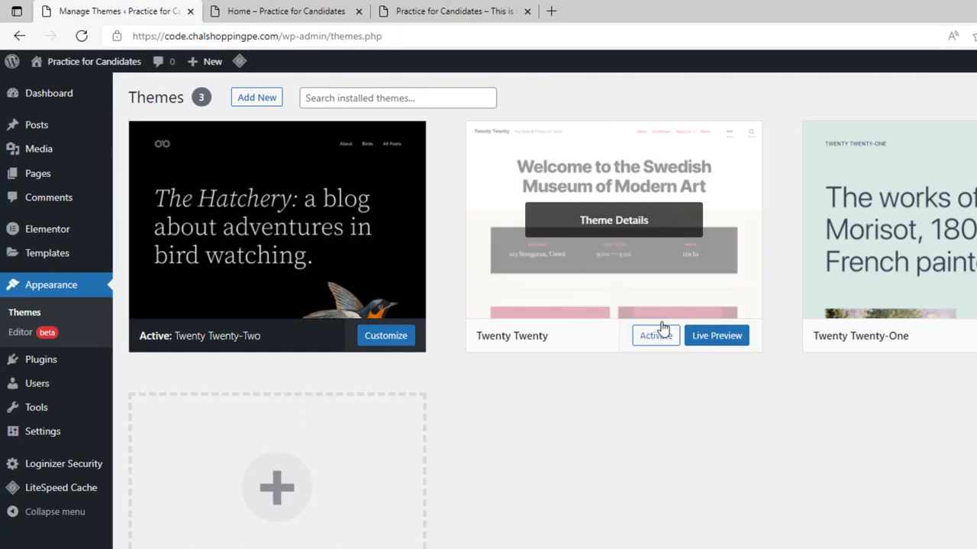
click(658, 336)
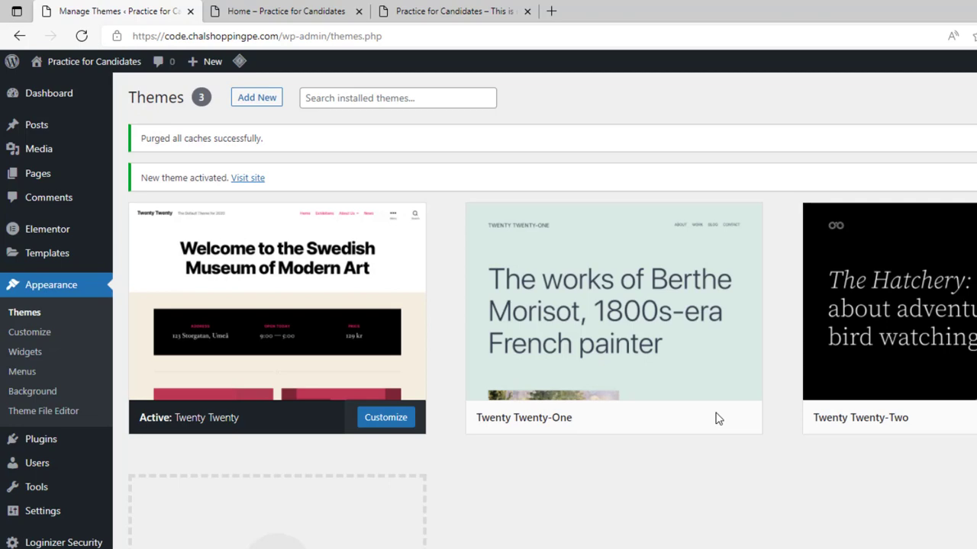
Customize the homepage settings to display a static page, choosing Home as the homepage.
scroll(544, 305, down, 2)
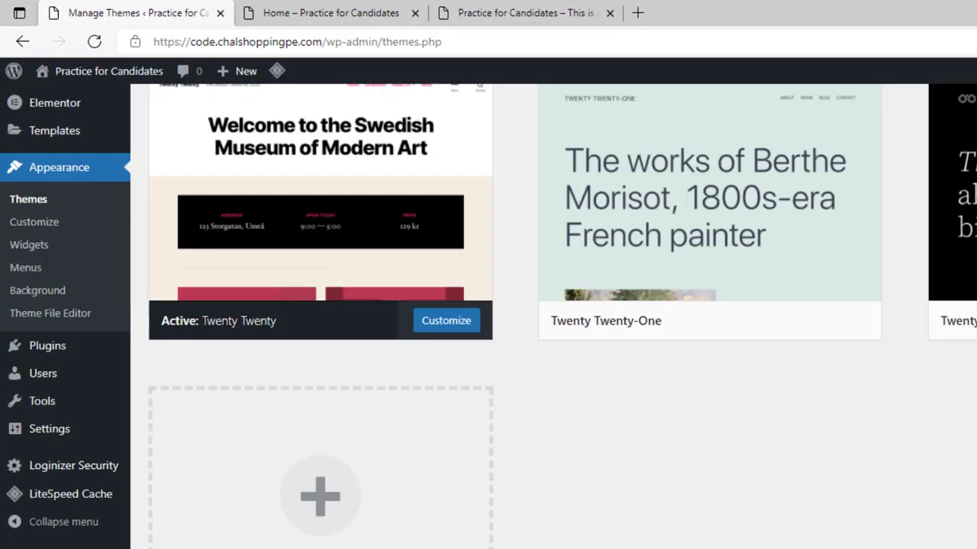
scroll(72, 243, up, 1)
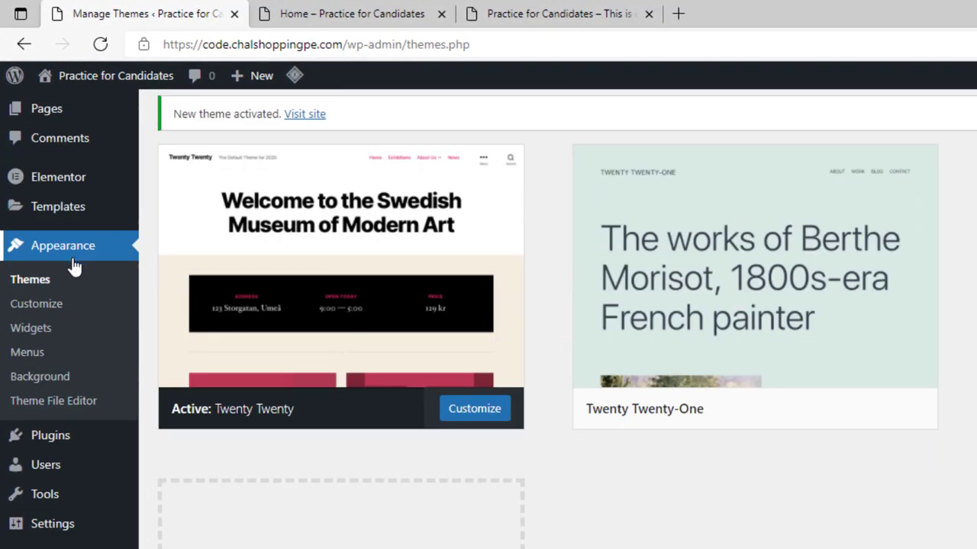
click(45, 305)
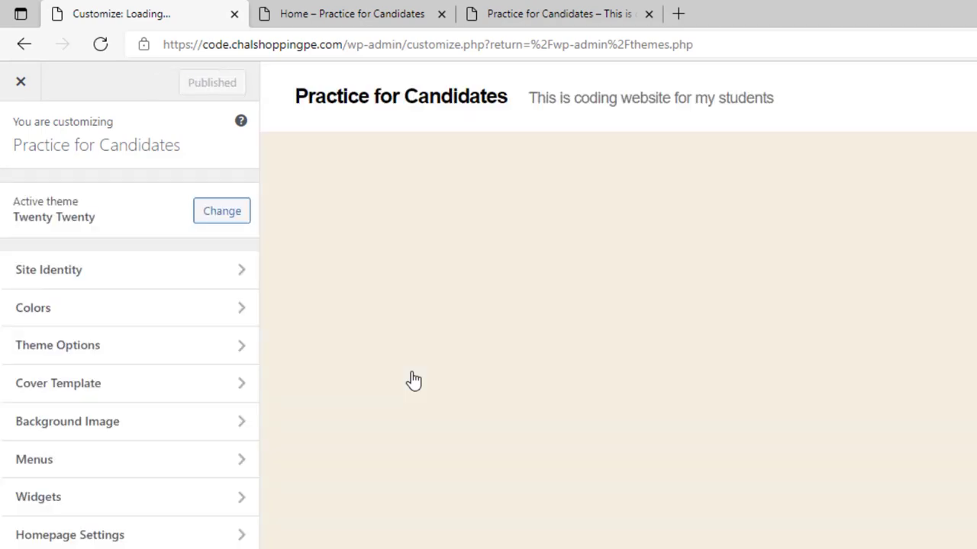
scroll(618, 309, down, 1)
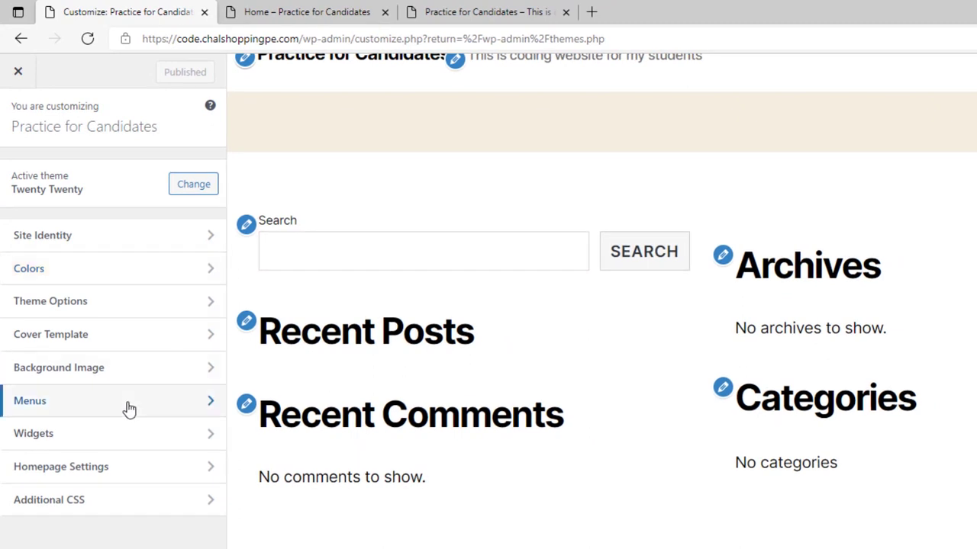
click(124, 471)
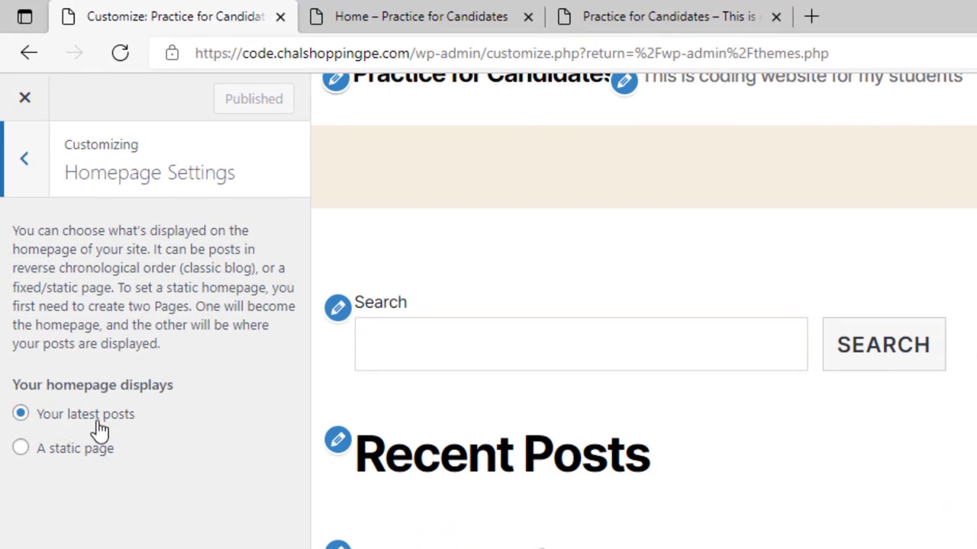
click(53, 457)
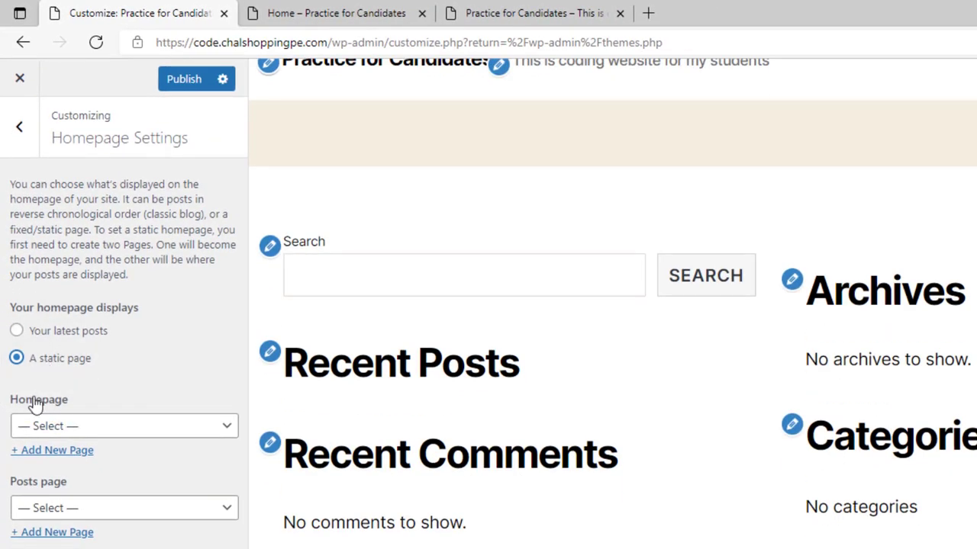
click(108, 434)
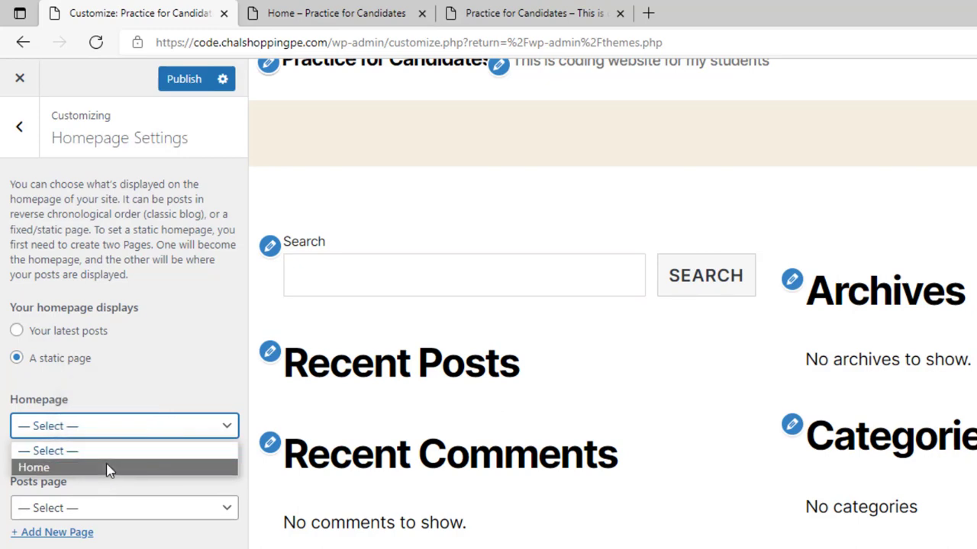
click(109, 467)
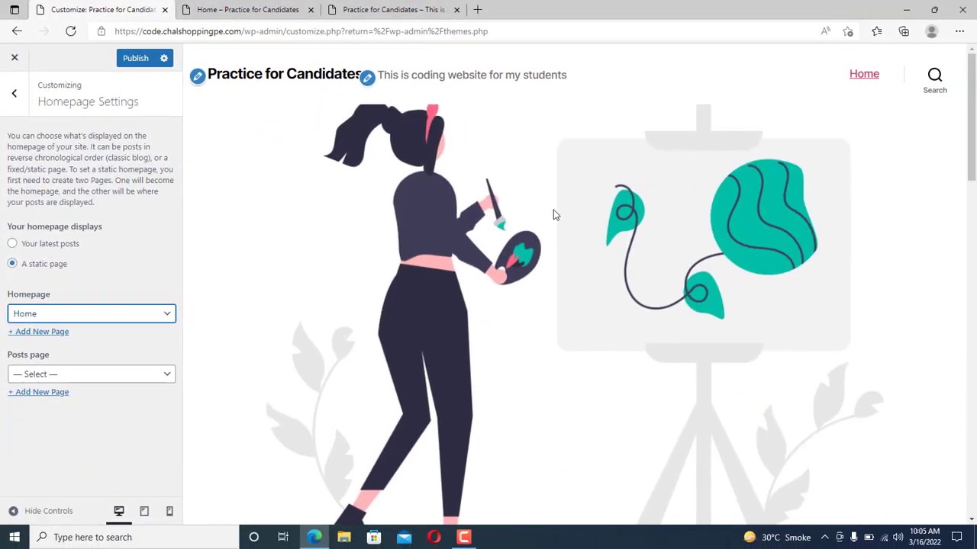
mouse_move(972, 152)
mouse_down()
mouse_move(973, 283)
mouse_move(973, 153)
mouse_up()
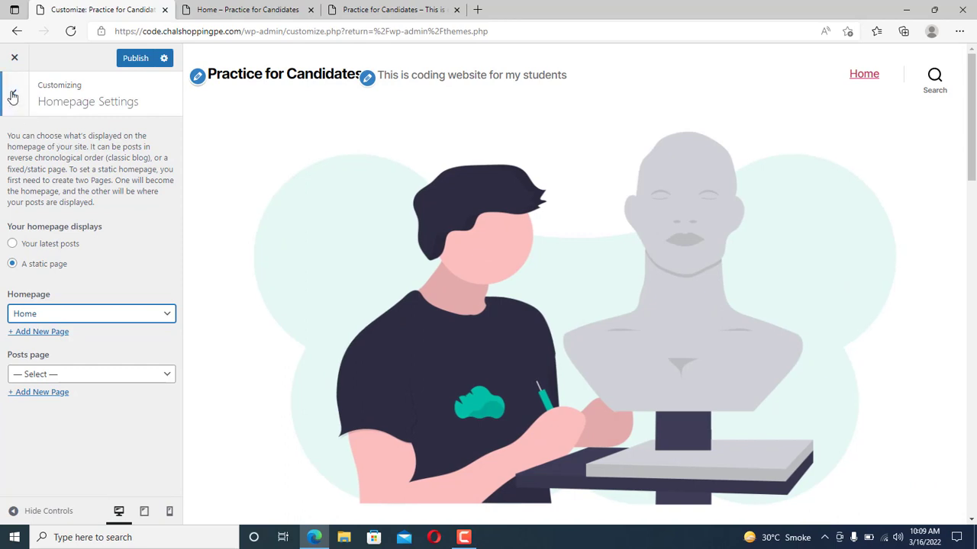
Change the site title to "Practice" and clear the tagline in the site identity settings.
click(12, 96)
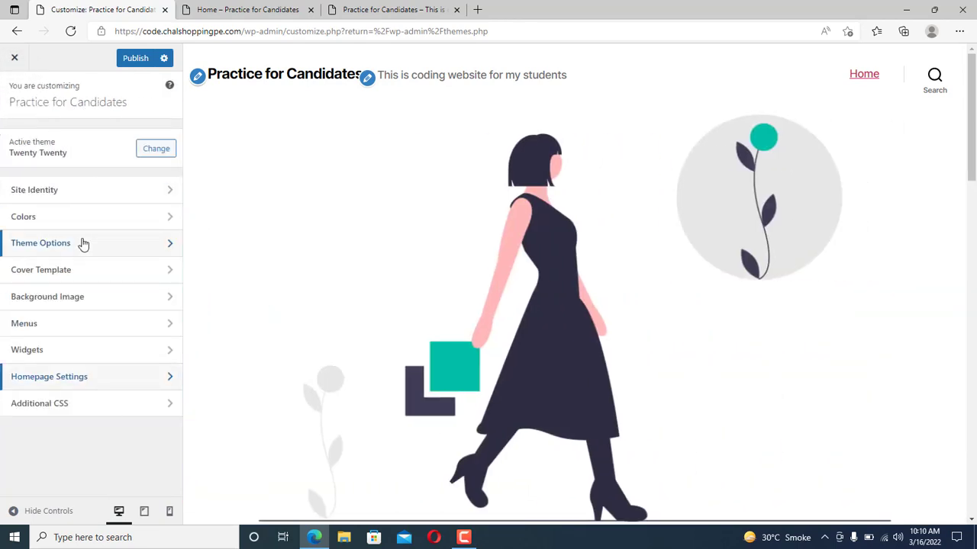
click(72, 192)
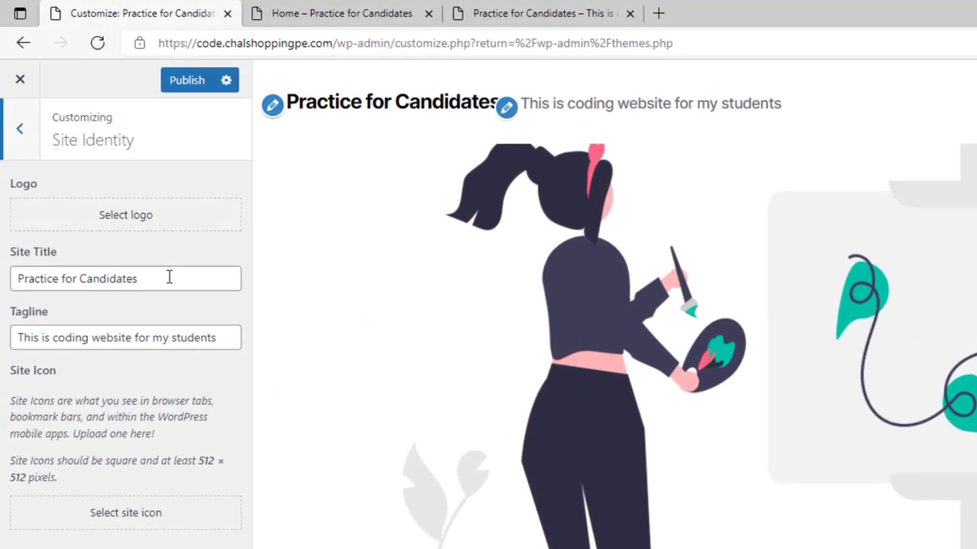
drag(170, 277, 3, 283)
key(BackSpace)
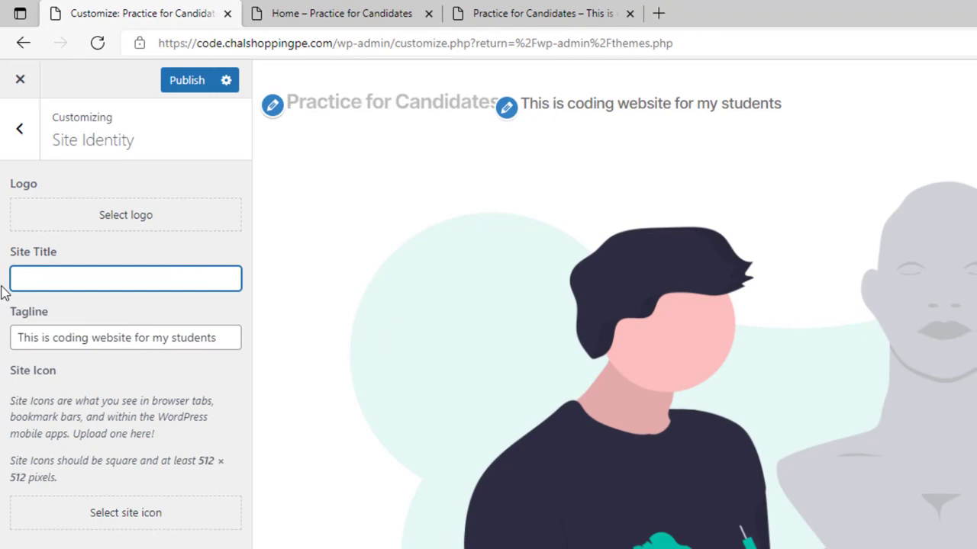
text(Practice)
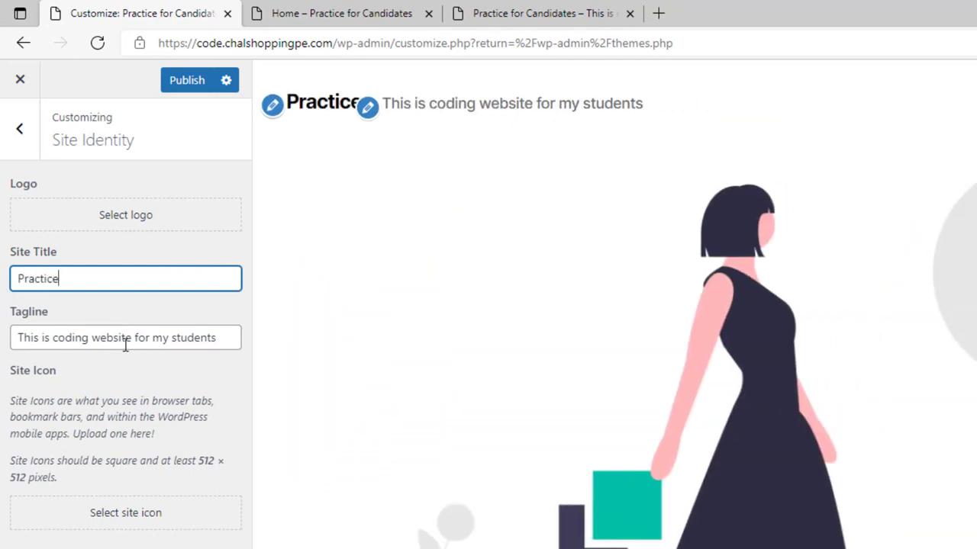
click(130, 338)
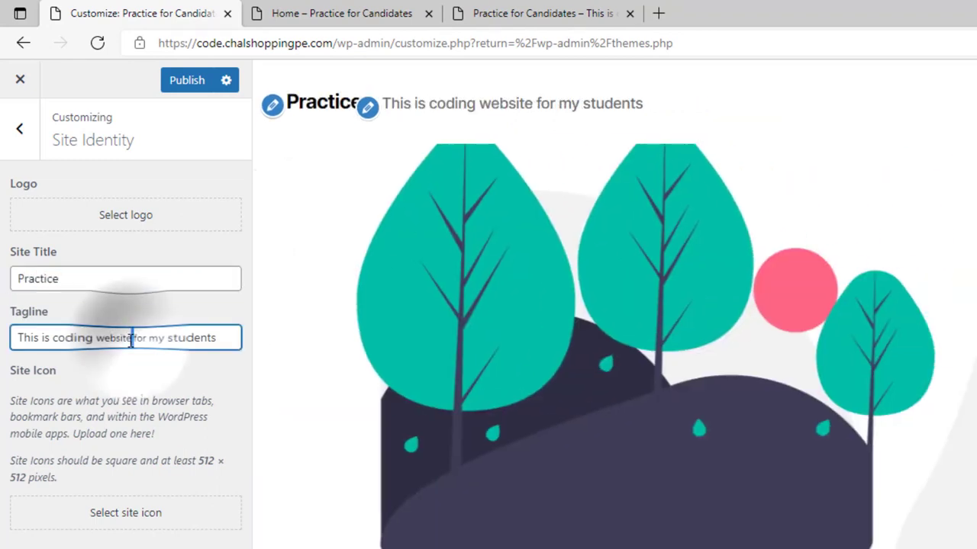
triple_click(130, 338)
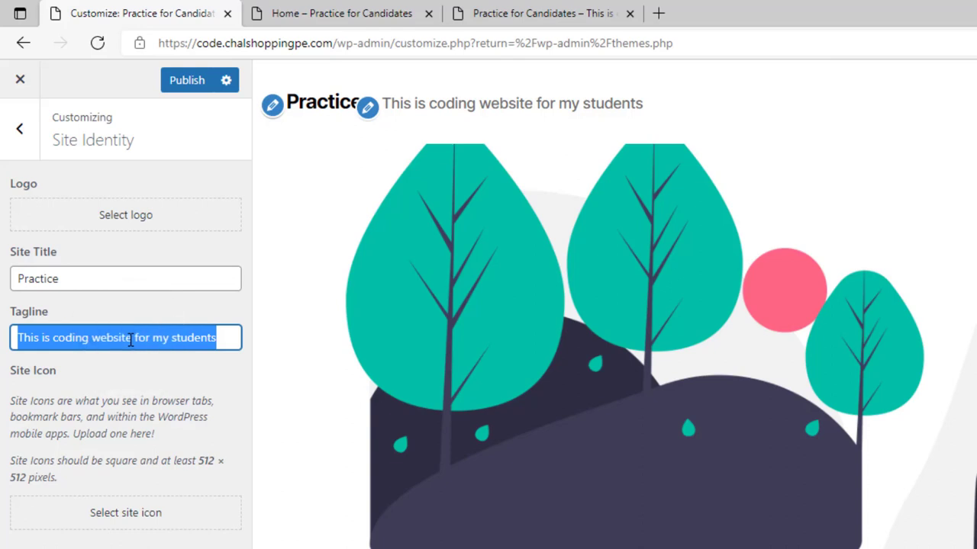
key(BackSpace)
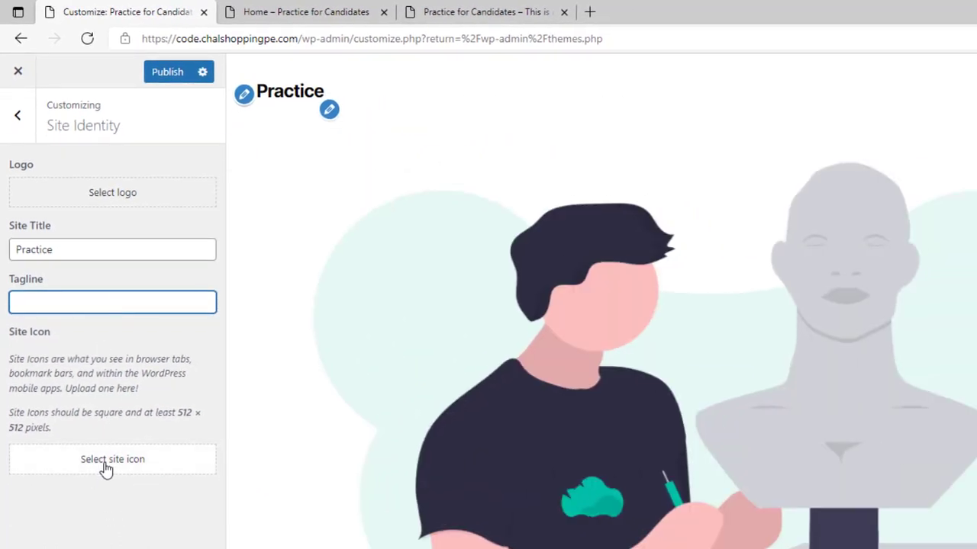
Set the site icon to the media library image of the man sculpting, cropped to a square around the grey bust.
click(106, 468)
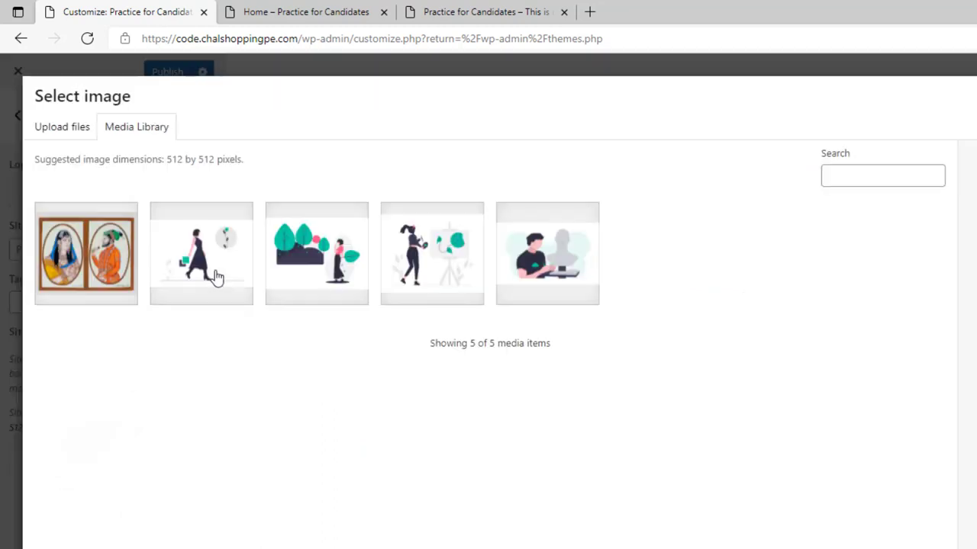
click(554, 253)
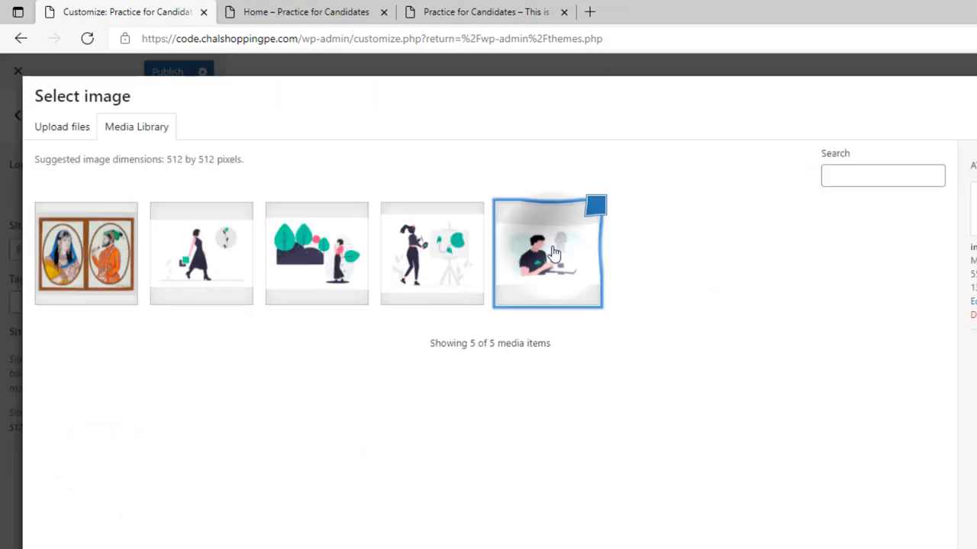
click(925, 489)
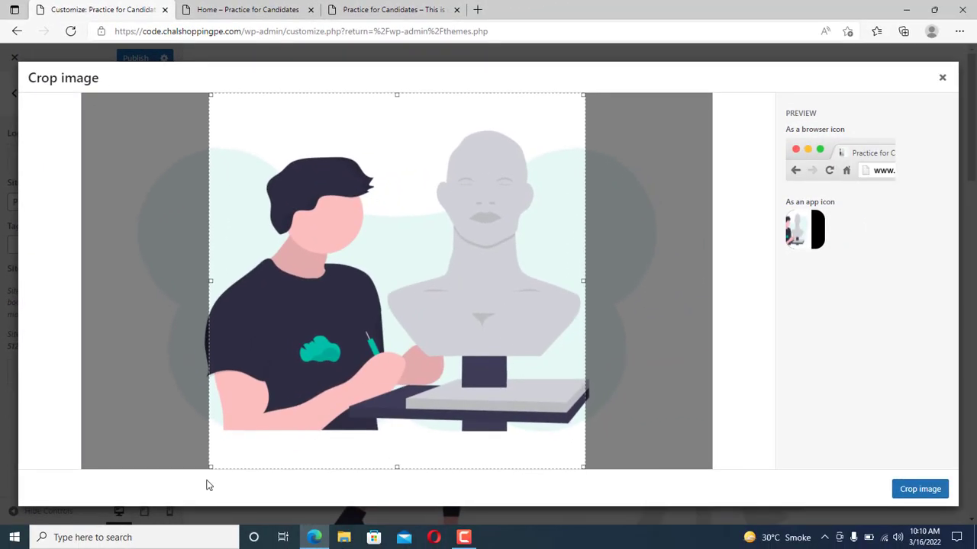
drag(216, 465, 344, 333)
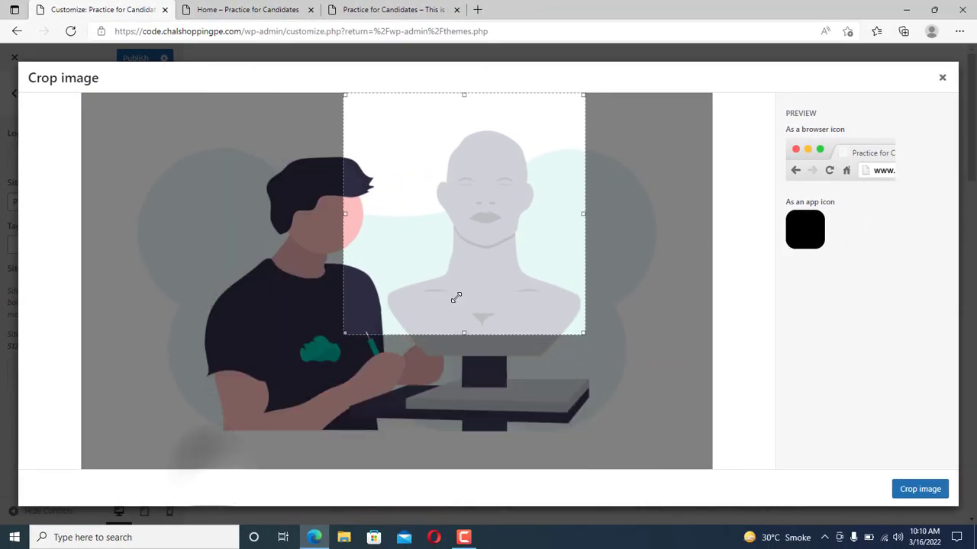
drag(447, 245, 474, 243)
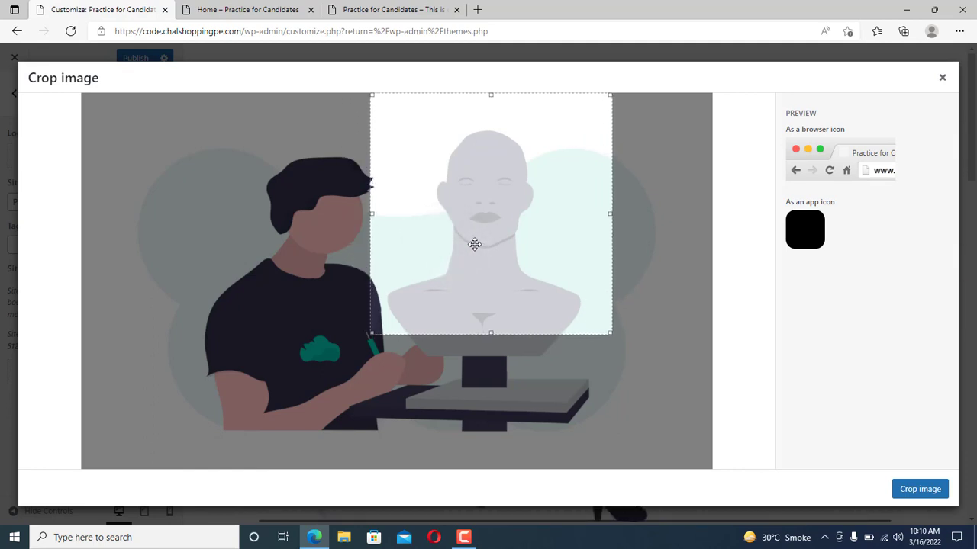
click(922, 496)
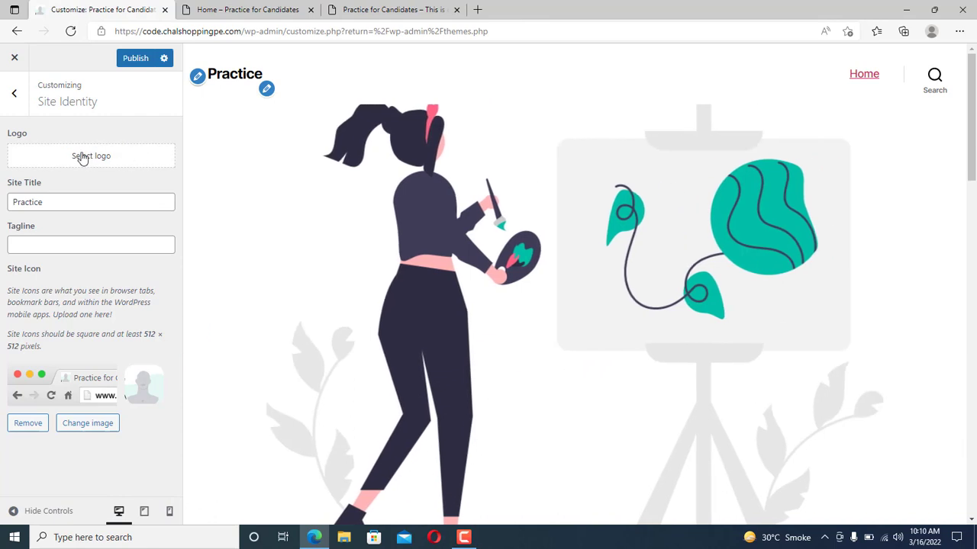
Upload indusvalley_logo from the Website2 folder in Downloads as the image for the site logo.
click(83, 157)
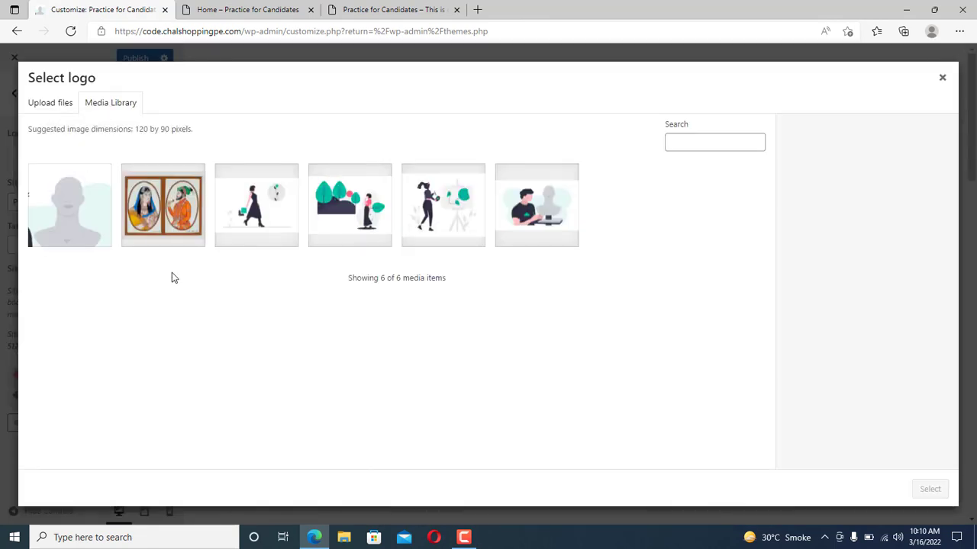
click(53, 108)
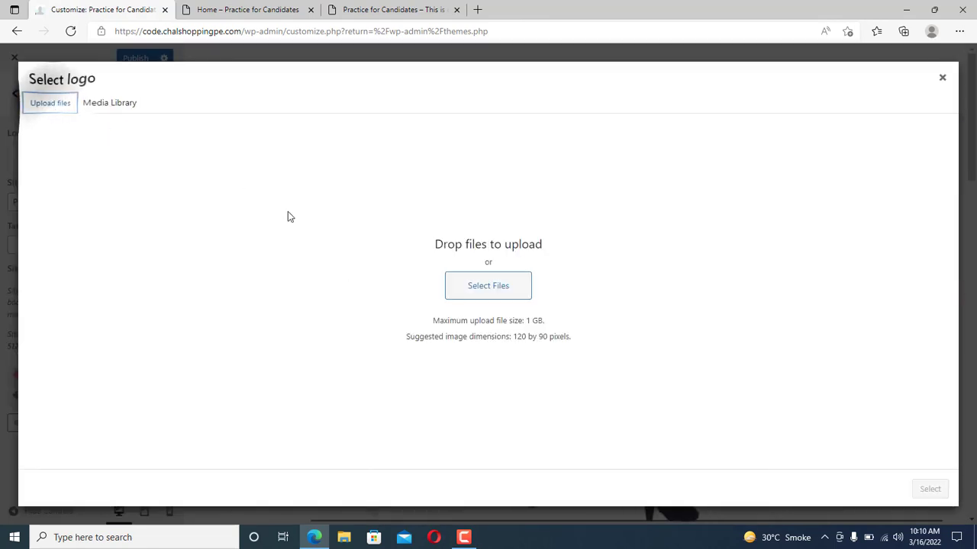
click(489, 284)
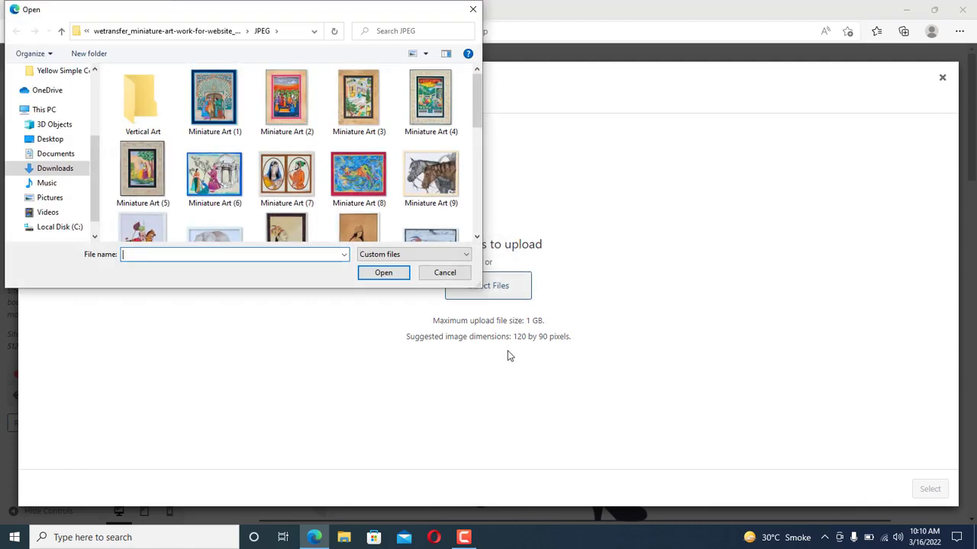
mouse_move(473, 103)
mouse_down()
mouse_move(479, 183)
mouse_move(479, 84)
mouse_up()
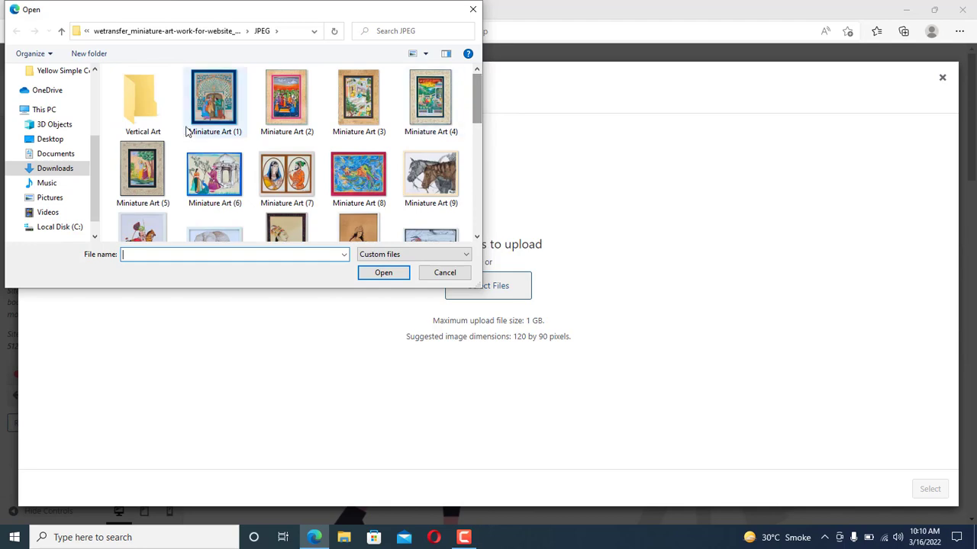
double_click(149, 103)
click(103, 32)
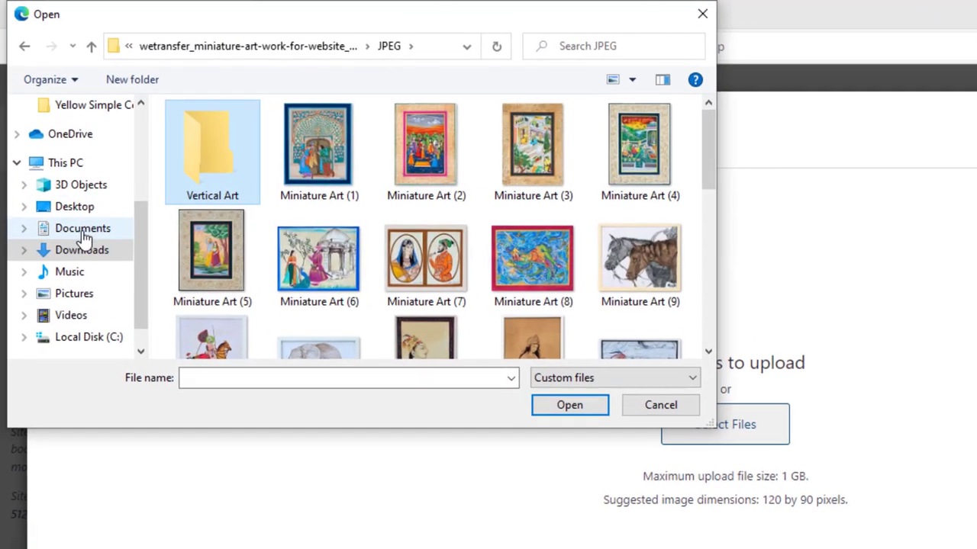
click(76, 193)
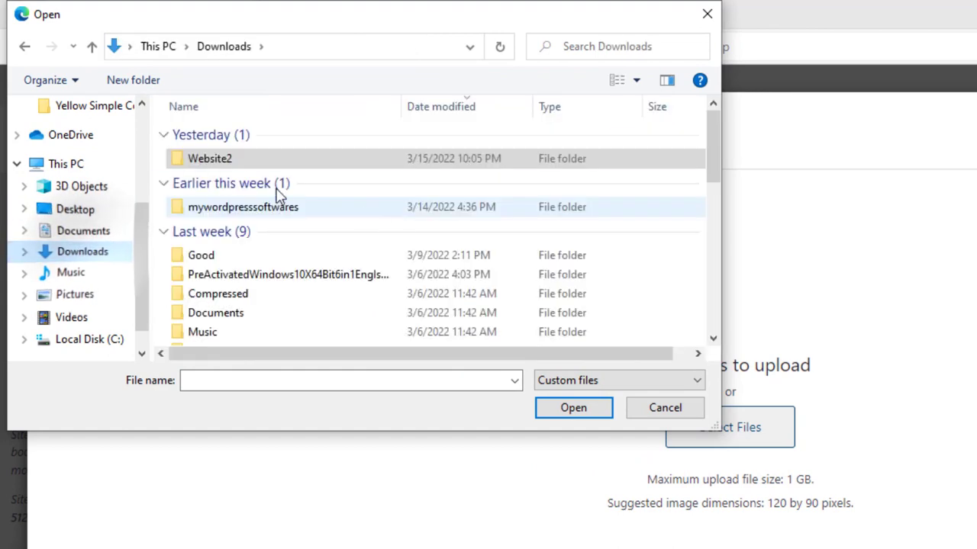
double_click(231, 164)
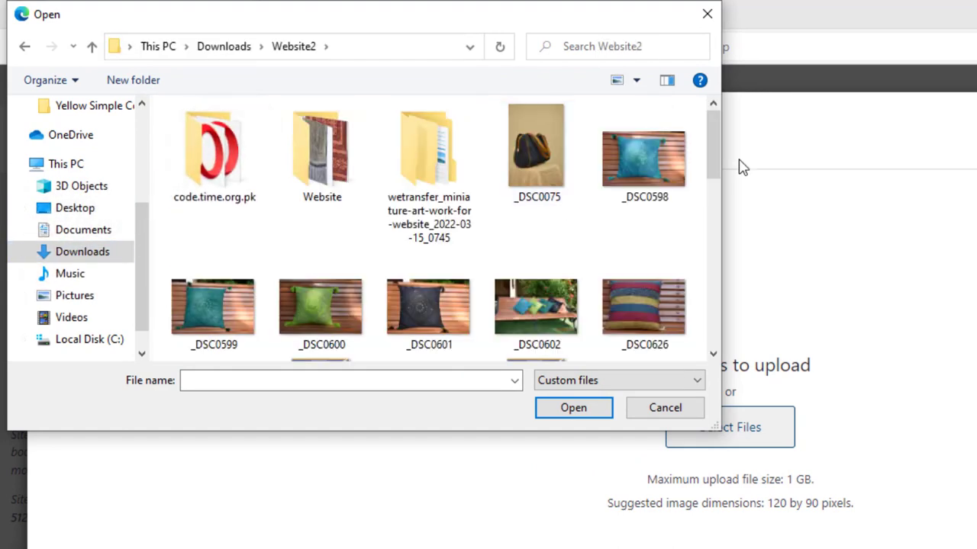
drag(712, 157, 714, 279)
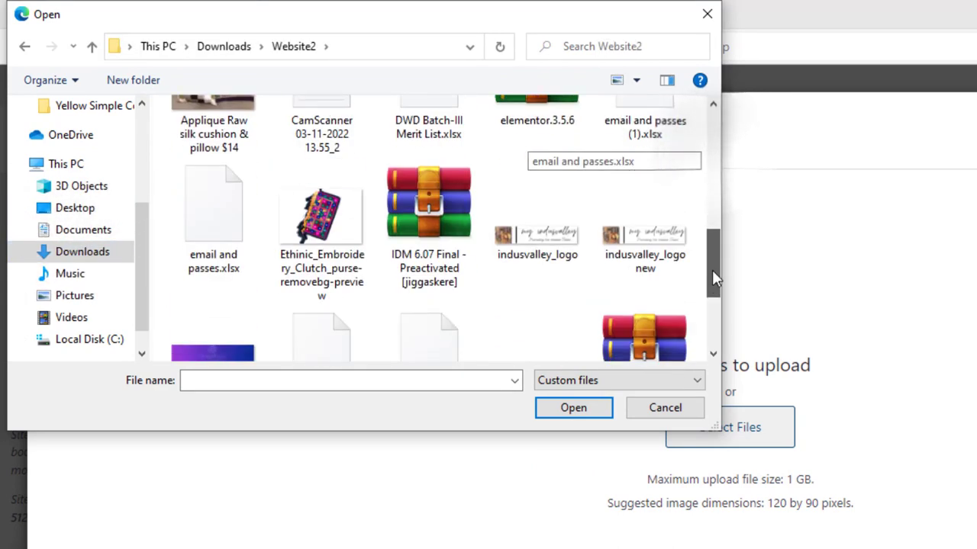
click(537, 228)
click(574, 411)
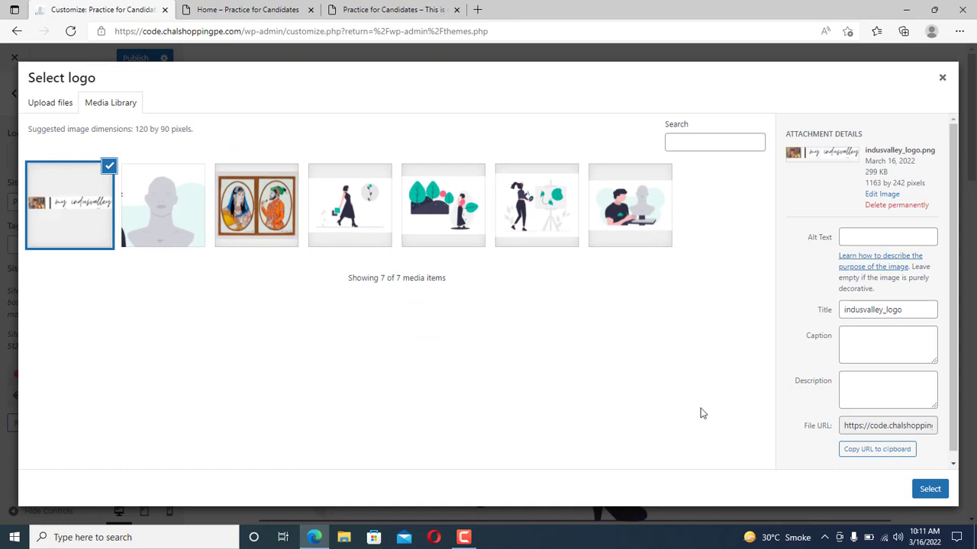
Crop the indusvalley_logo image to the square bull emblem, excluding the vertical bar and text, and use it as the site logo.
click(930, 489)
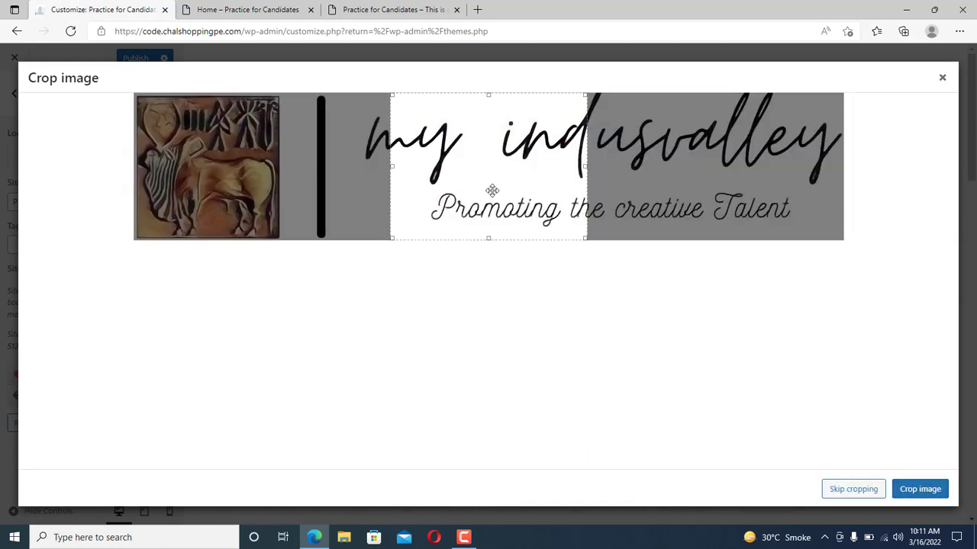
drag(492, 190, 237, 214)
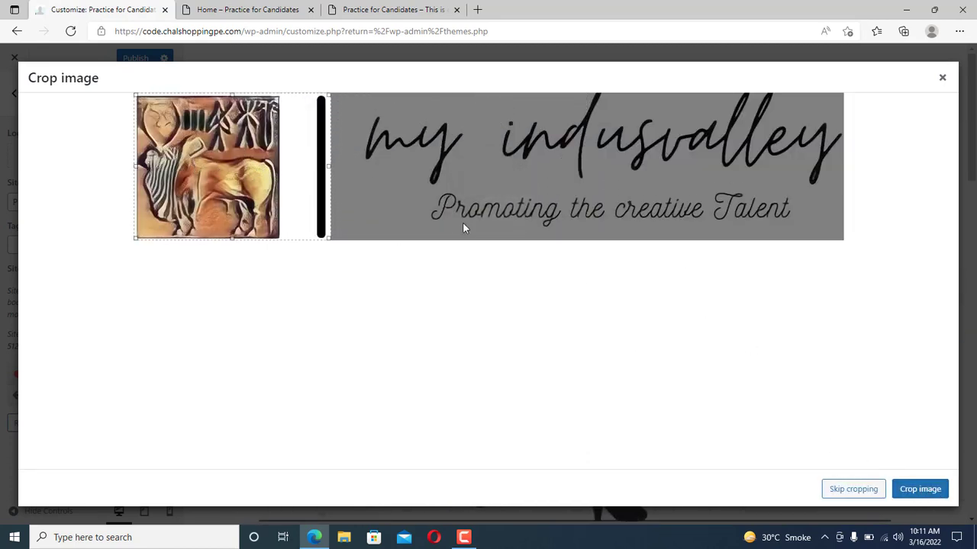
drag(326, 164, 287, 164)
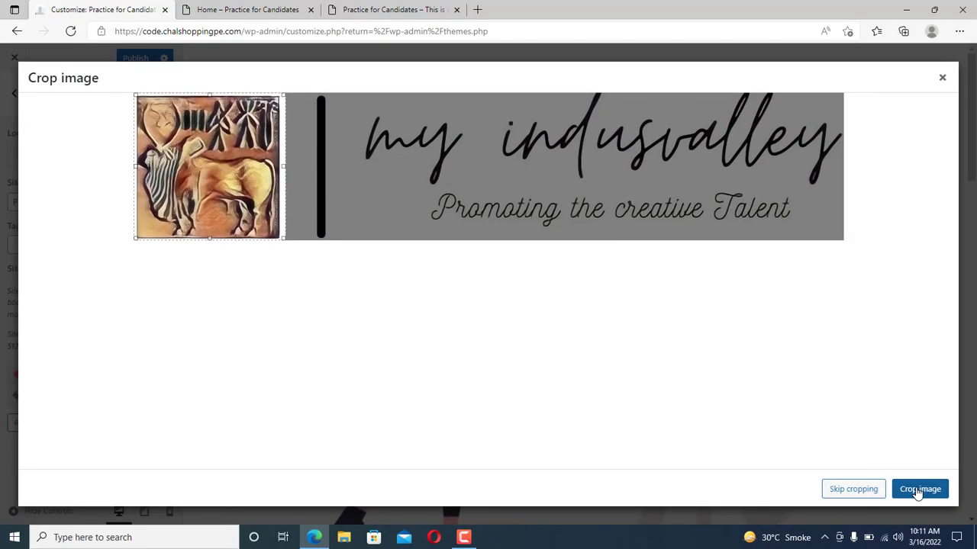
click(920, 489)
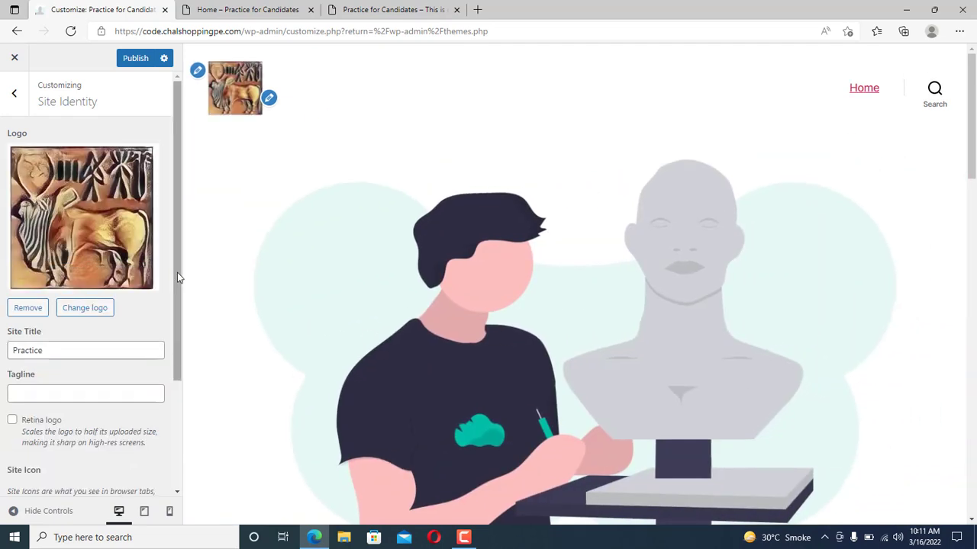
Review the homepage preview with the new logo and the full list of site identity settings.
scroll(176, 276, down, 2)
scroll(173, 274, up, 2)
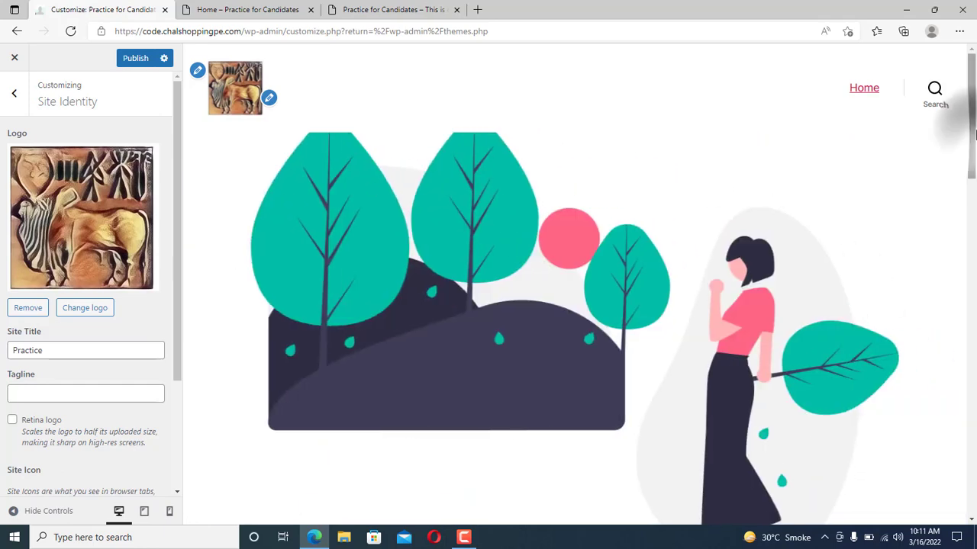
scroll(774, 202, down, 8)
scroll(344, 283, up, 5)
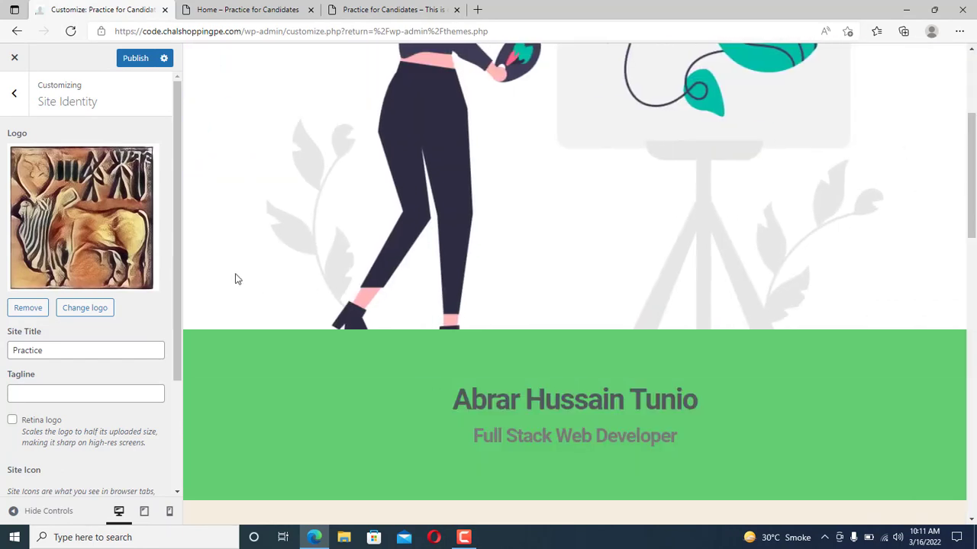
scroll(178, 328, down, 2)
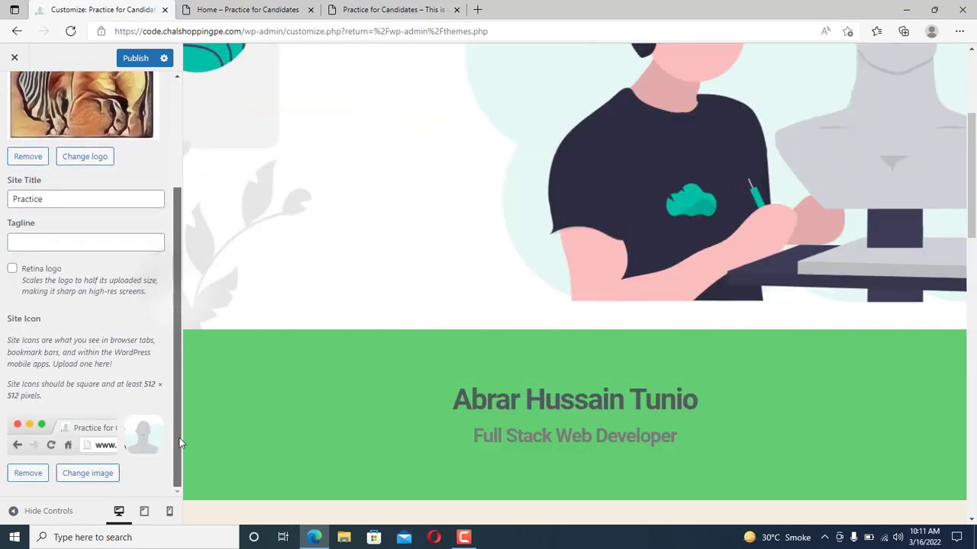
scroll(155, 254, up, 2)
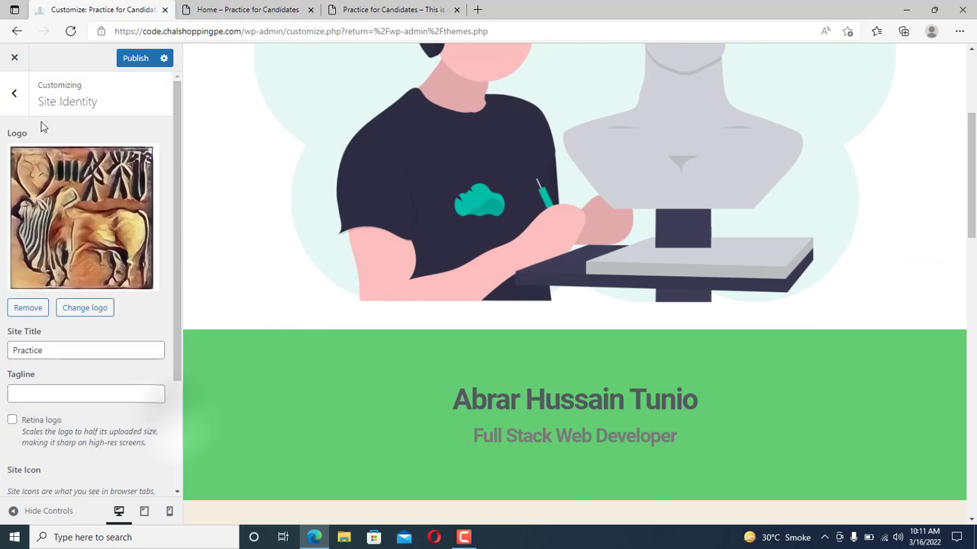
Switch the theme's primary color to Custom in the color settings and choose a blue hue for links and buttons.
click(12, 96)
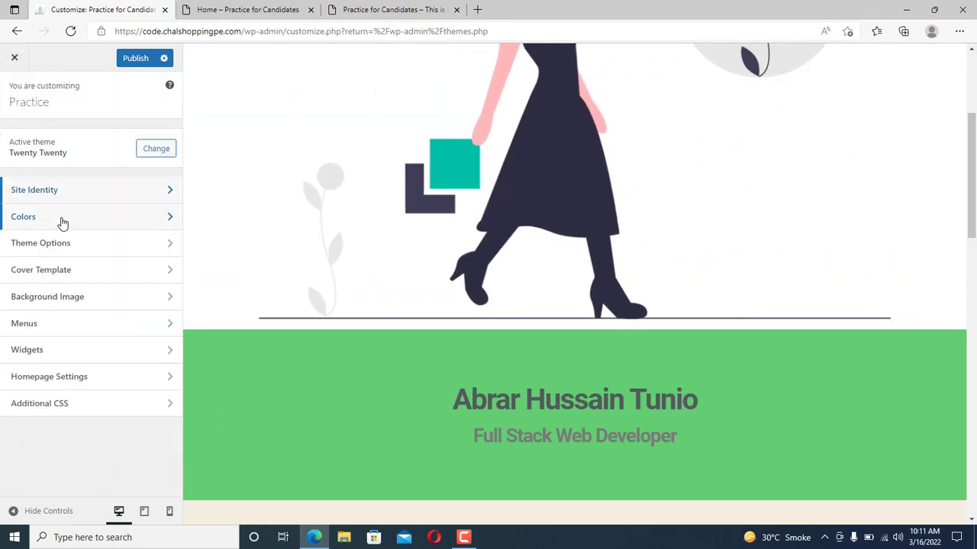
click(55, 220)
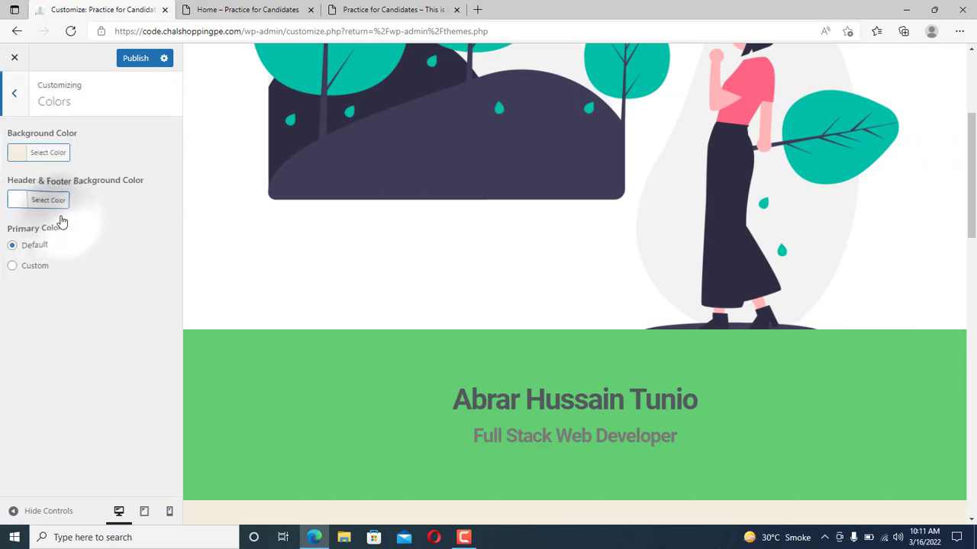
drag(972, 206, 972, 149)
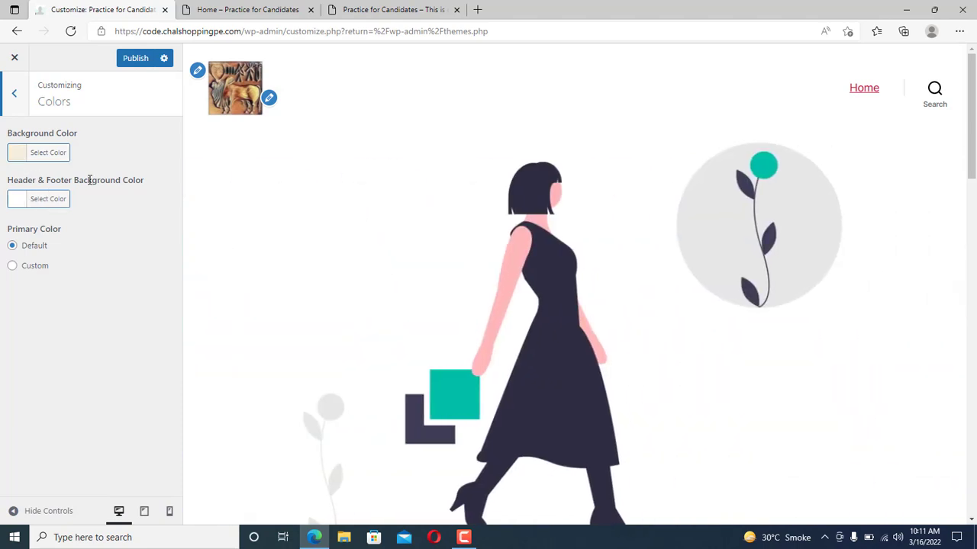
triple_click(109, 179)
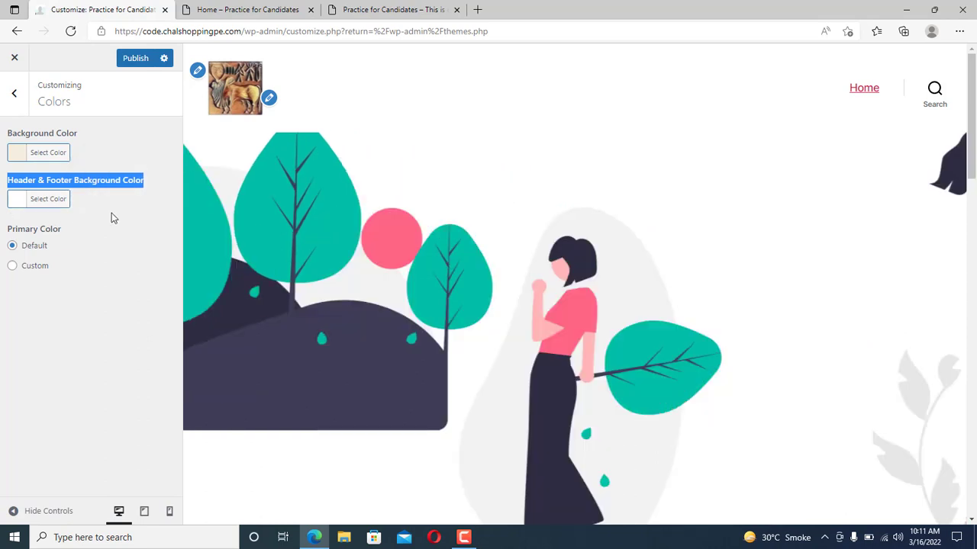
click(112, 218)
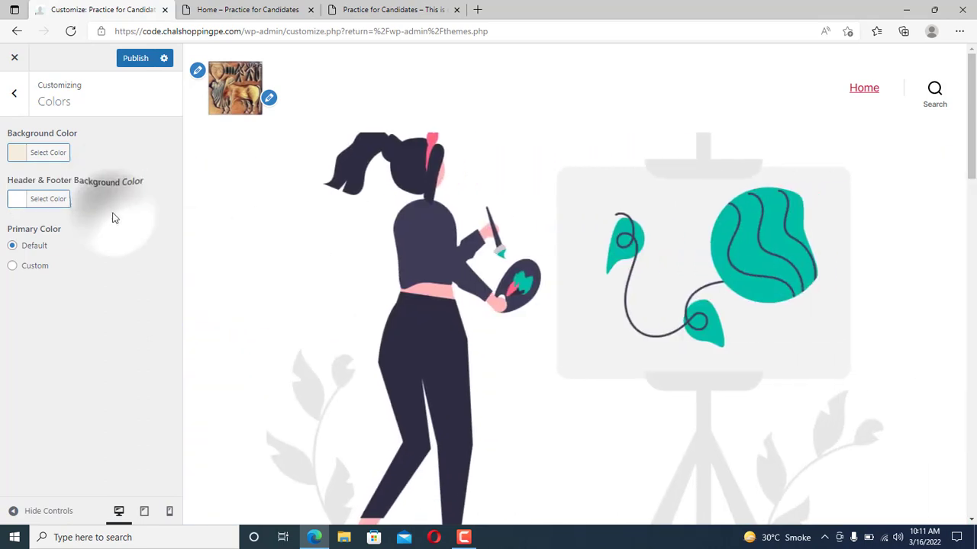
click(13, 267)
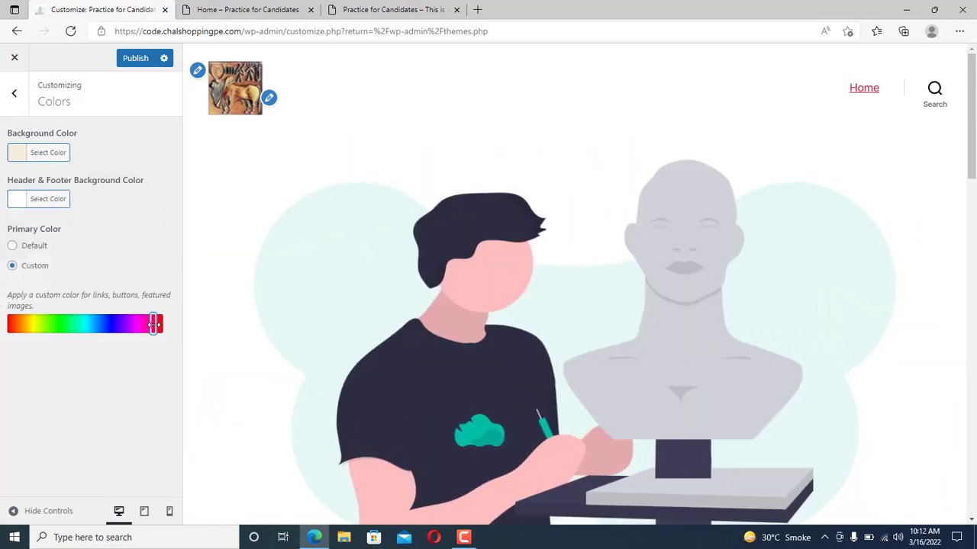
click(151, 324)
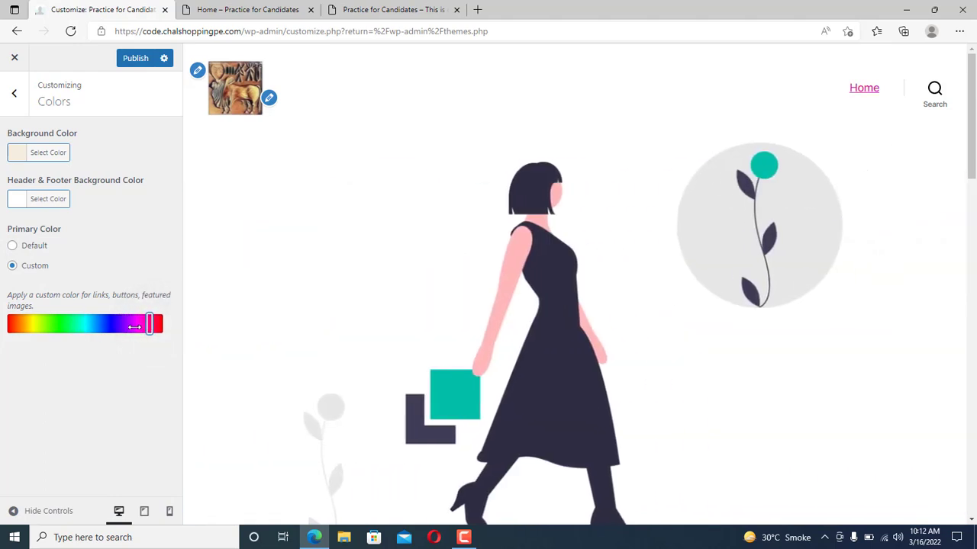
drag(140, 326, 92, 326)
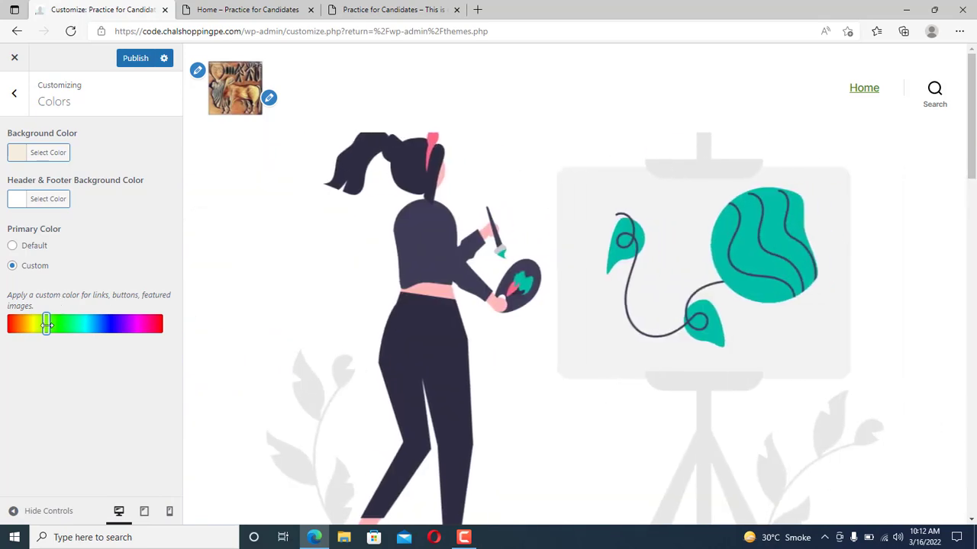
drag(47, 323, 106, 324)
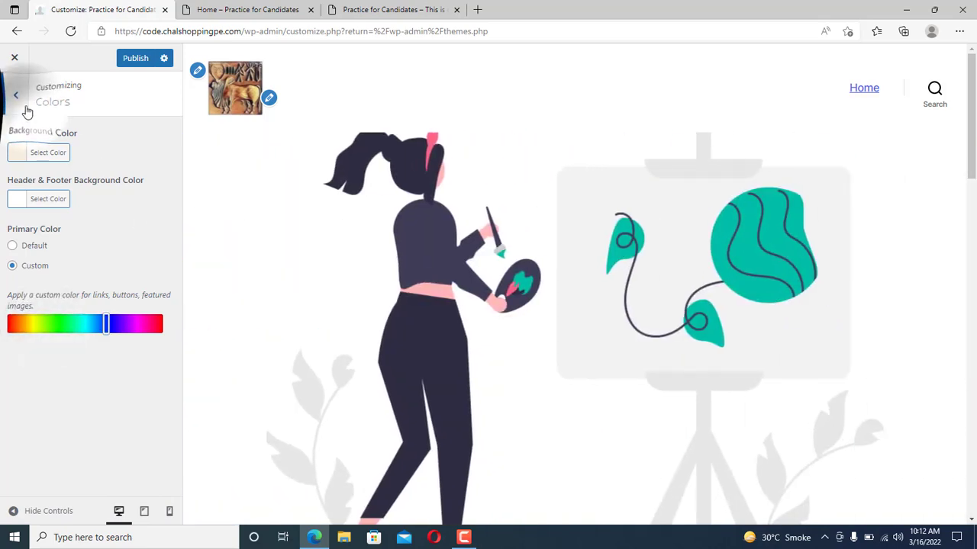
Examine the available settings under Theme Options and Cover Template for the Twenty Twenty theme.
click(14, 93)
click(62, 249)
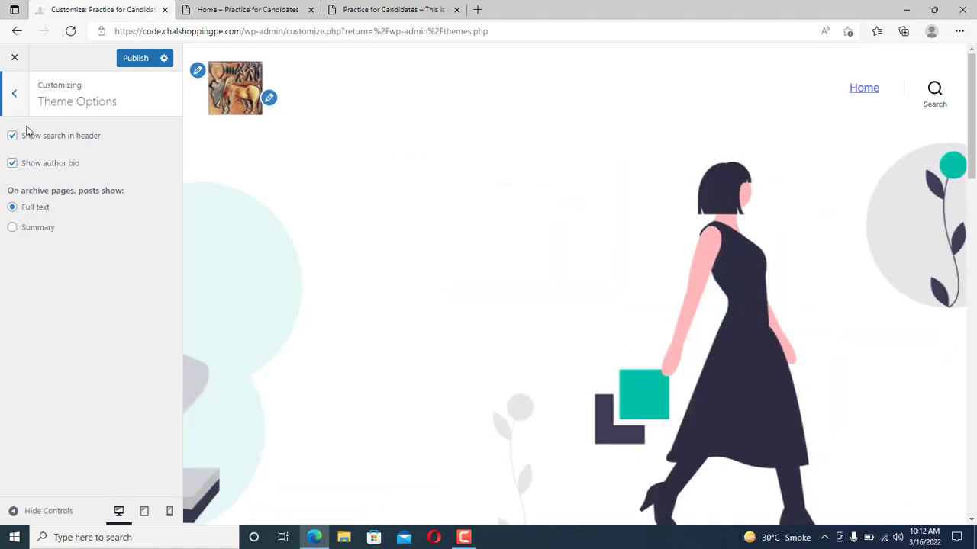
click(13, 93)
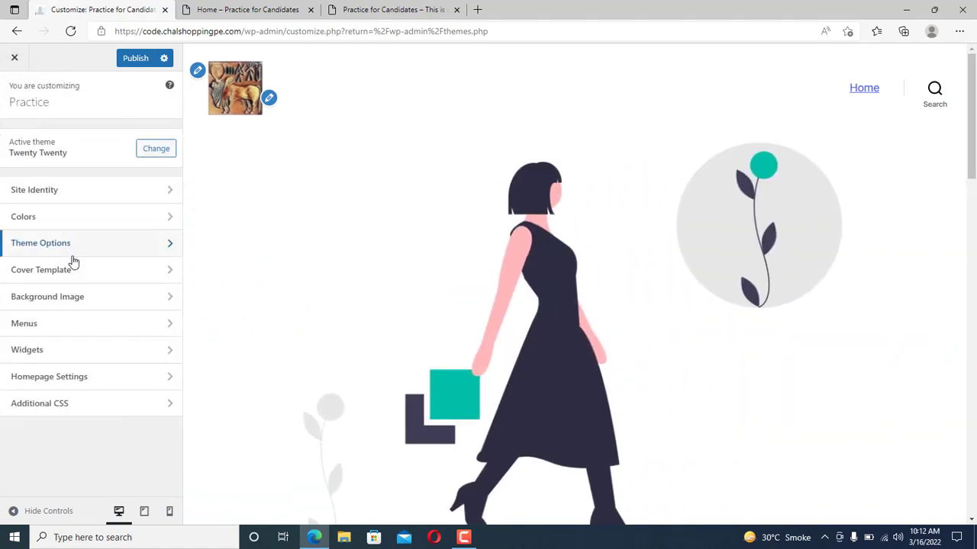
click(74, 269)
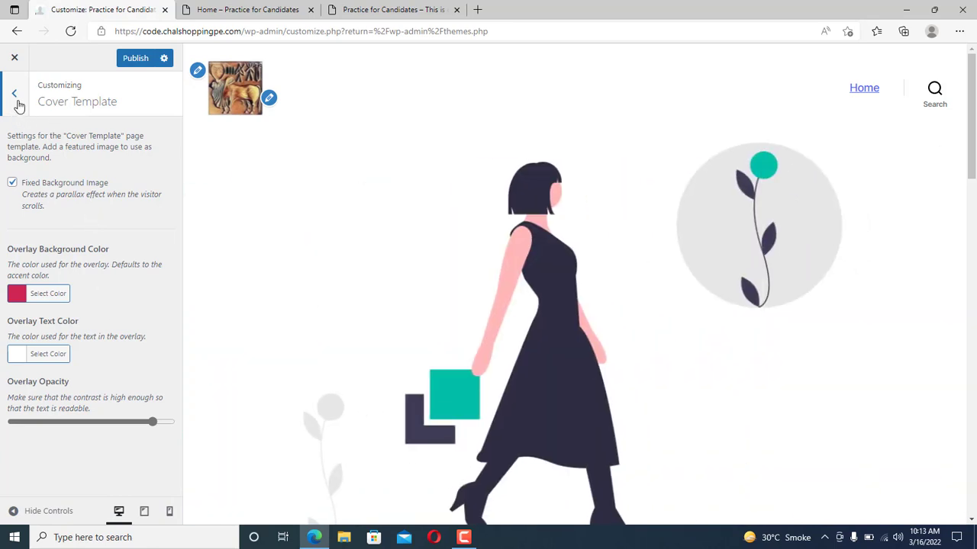
Try the Miniature Art (7) image from the media library as the site's background in the preview, and remove it again.
click(14, 94)
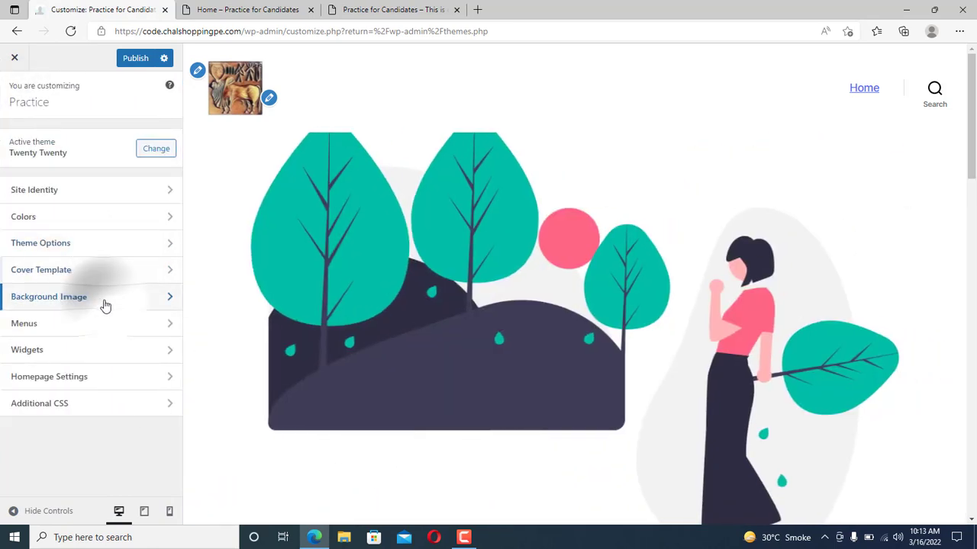
click(105, 305)
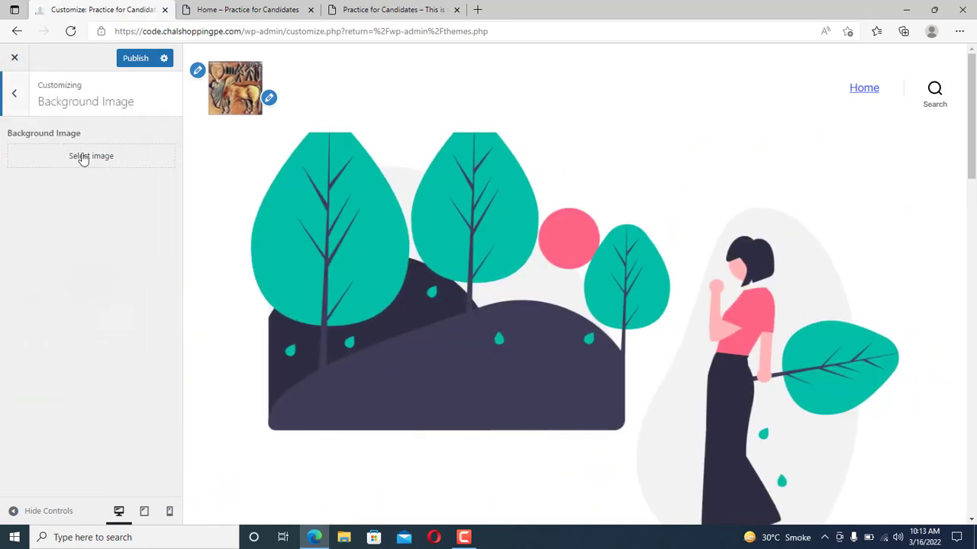
drag(972, 109, 975, 53)
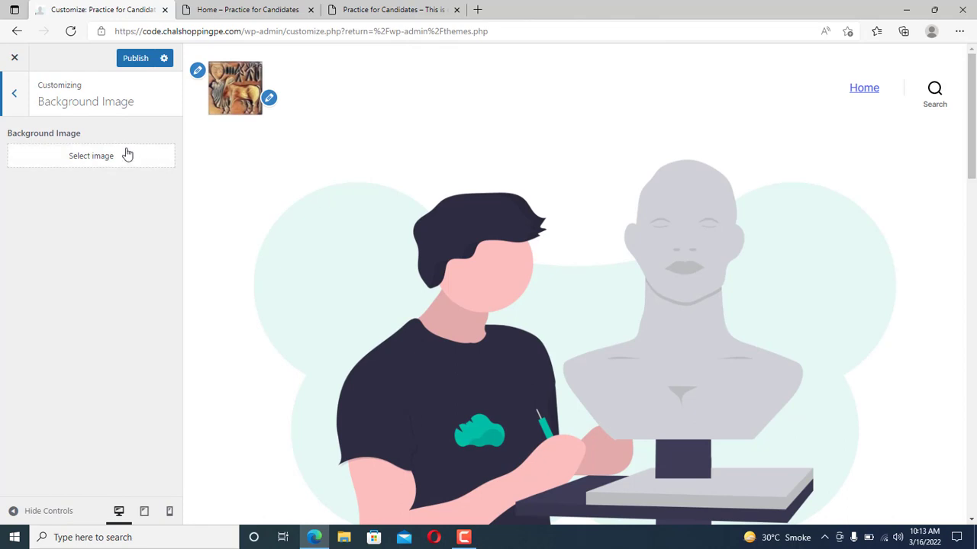
click(102, 157)
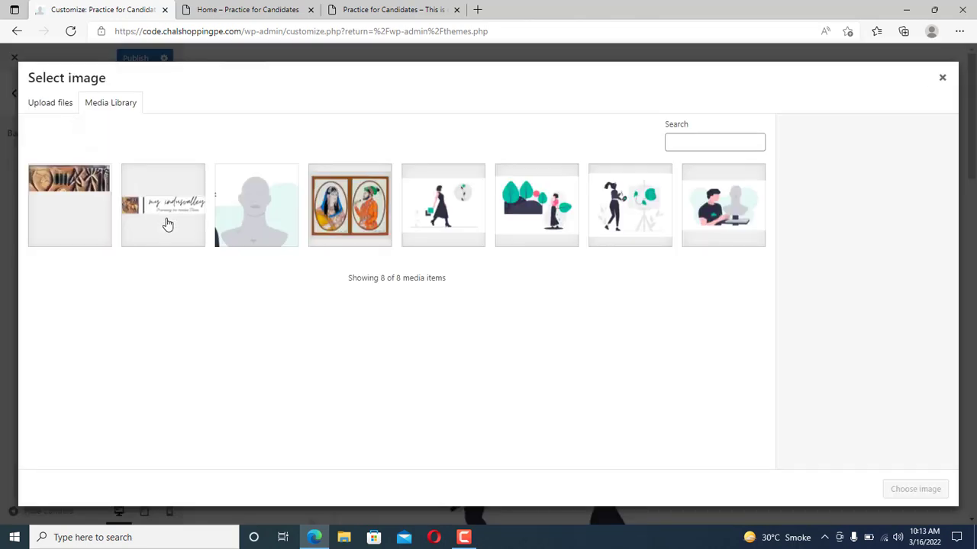
click(354, 216)
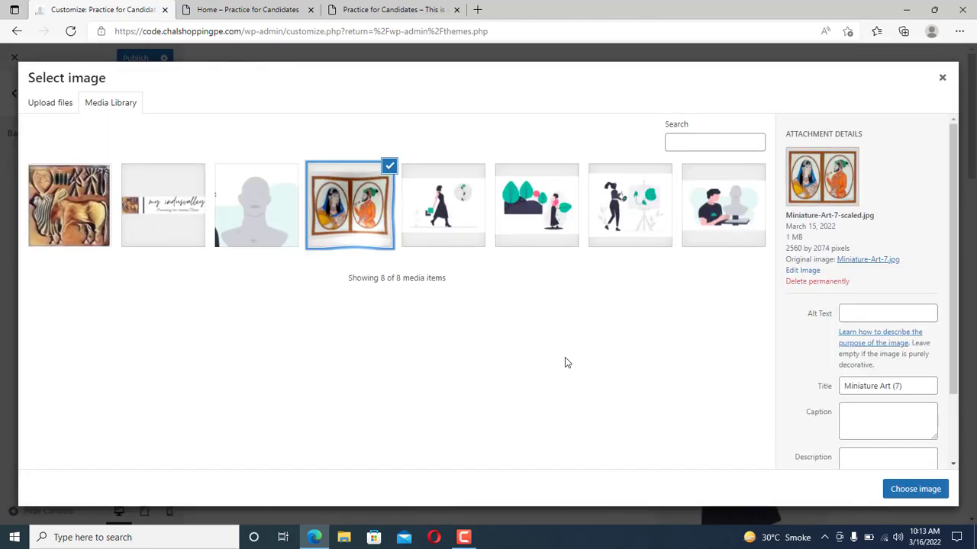
click(915, 489)
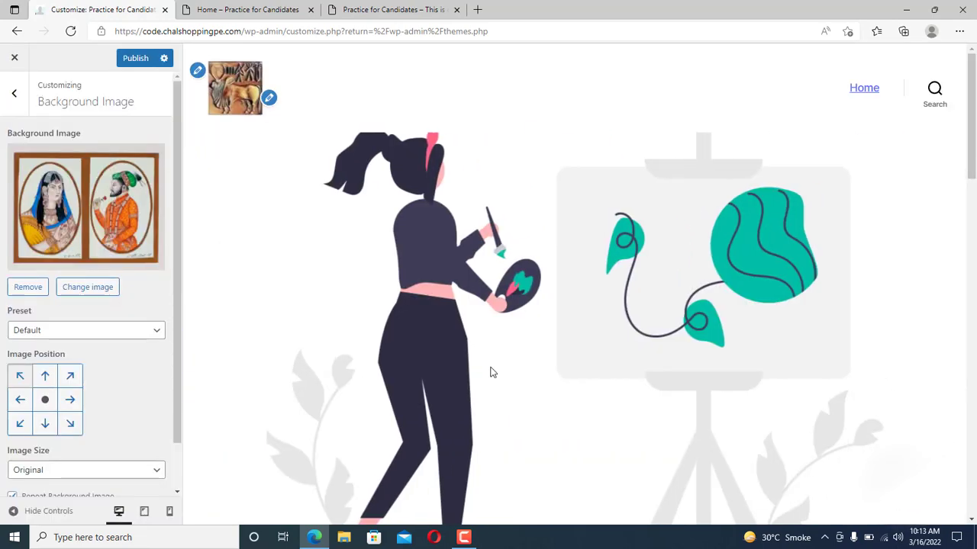
scroll(969, 370, down, 10)
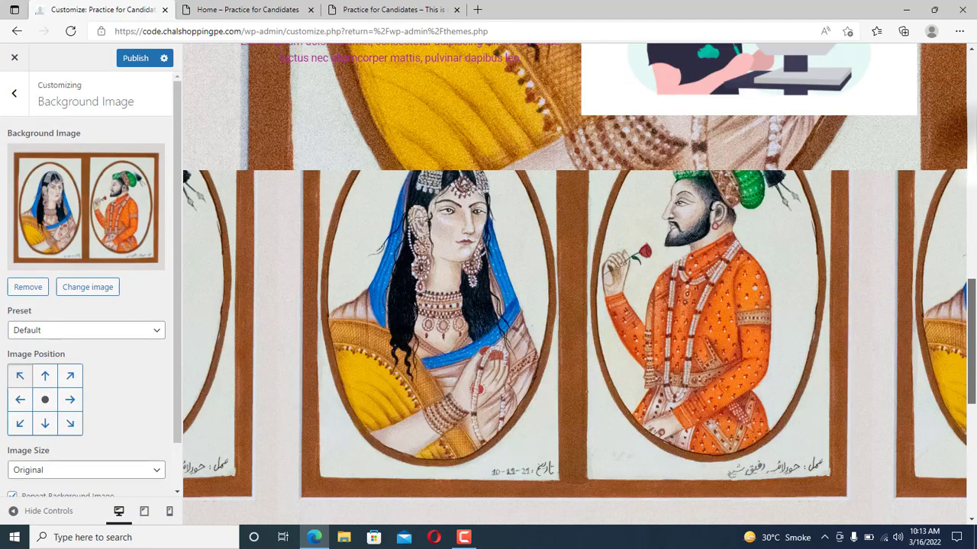
scroll(968, 370, up, 10)
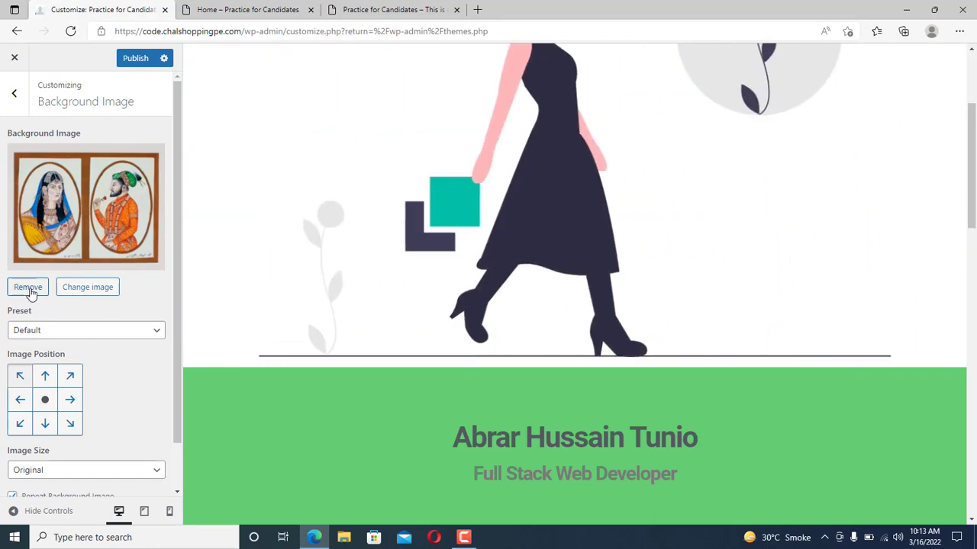
click(28, 288)
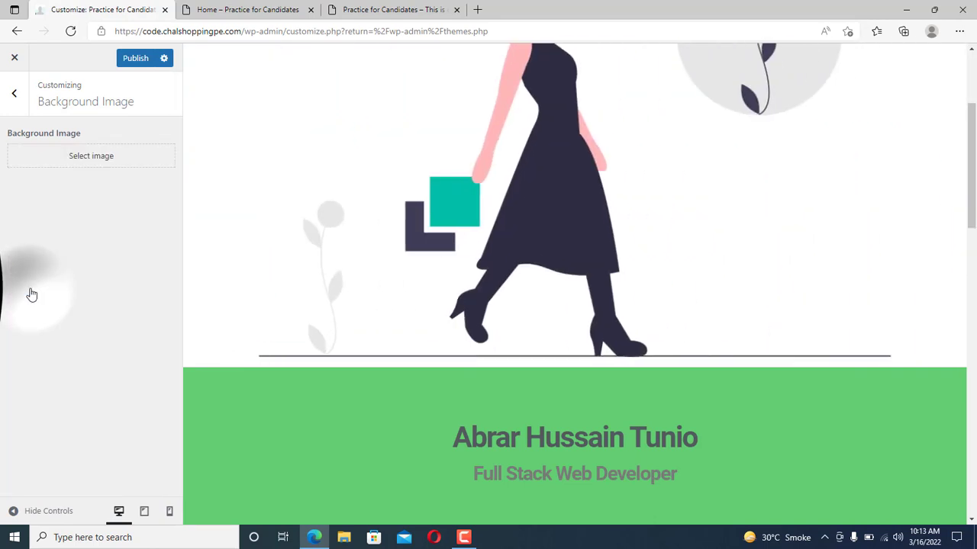
Examine the Menus settings and the name and location options offered for a new menu.
click(14, 93)
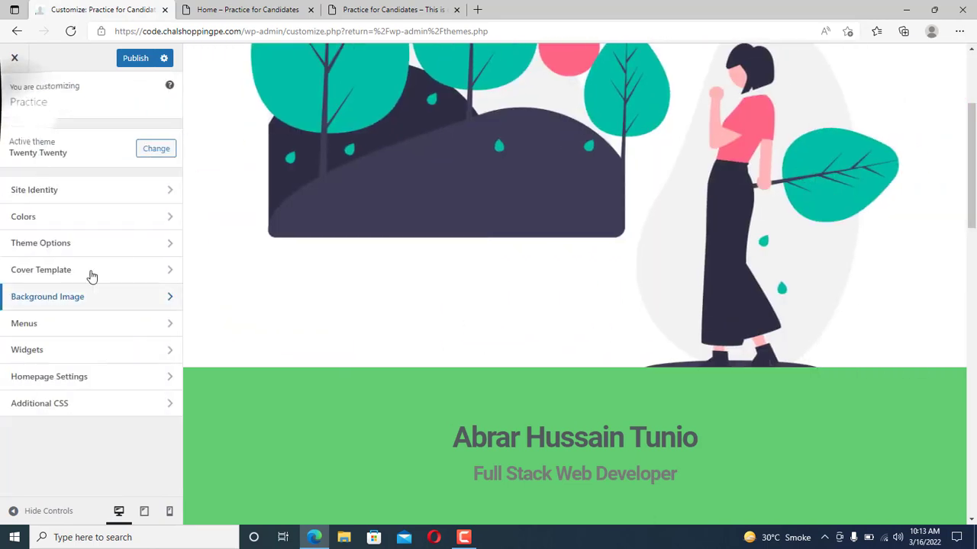
click(64, 327)
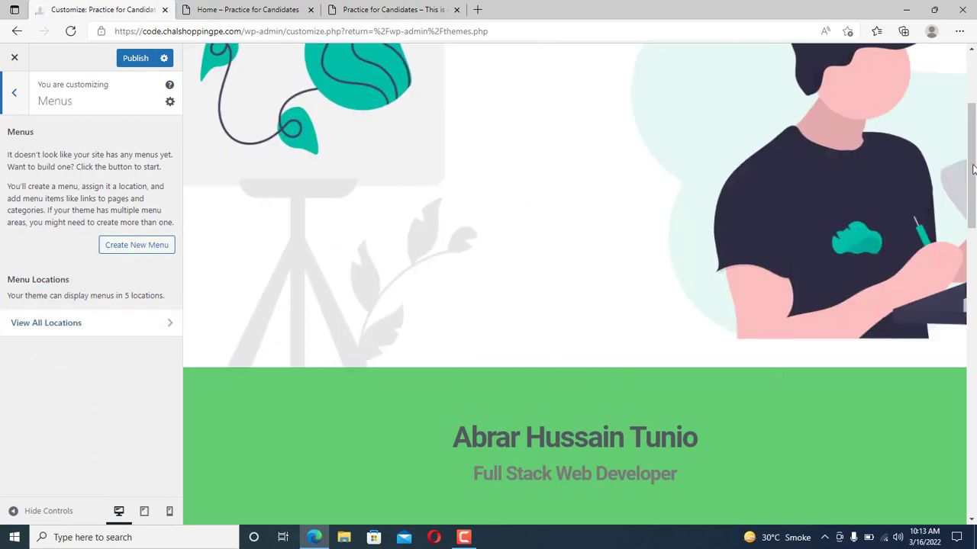
scroll(946, 156, up, 5)
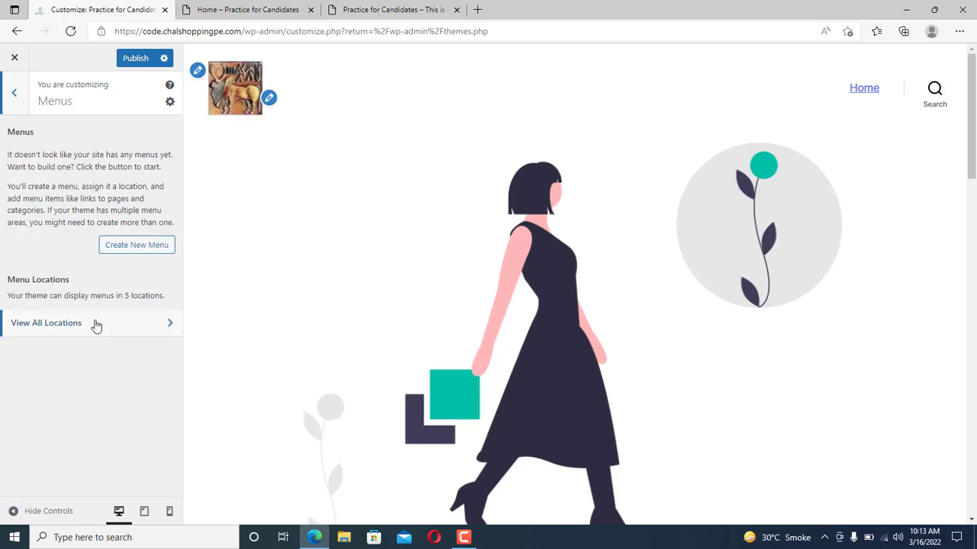
click(135, 245)
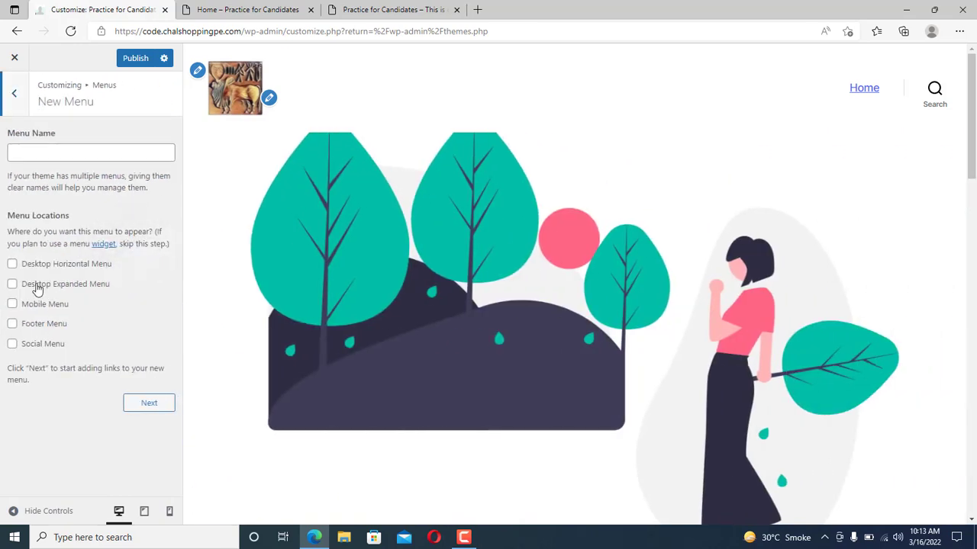
click(44, 155)
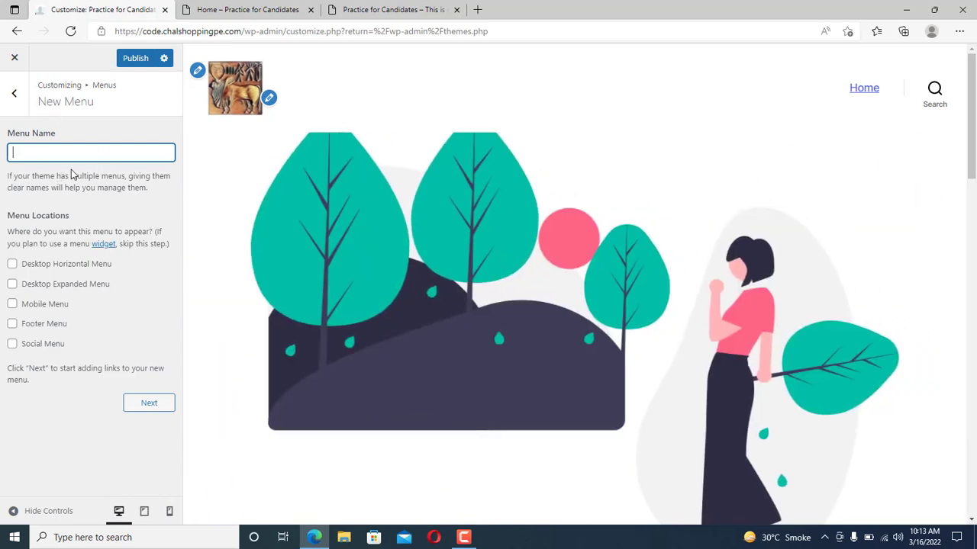
click(19, 103)
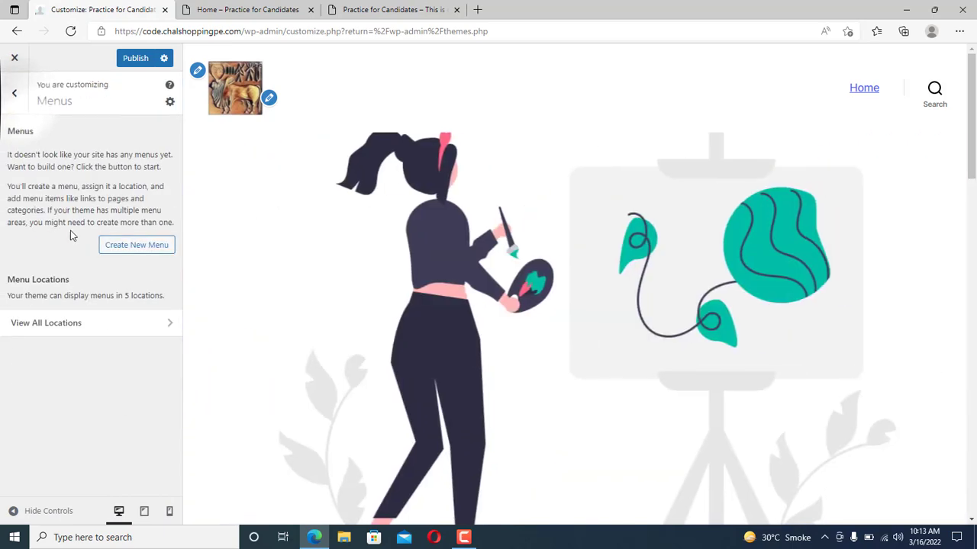
Examine the Footer #1 and Footer #2 widget areas and the footer of the homepage preview.
click(12, 99)
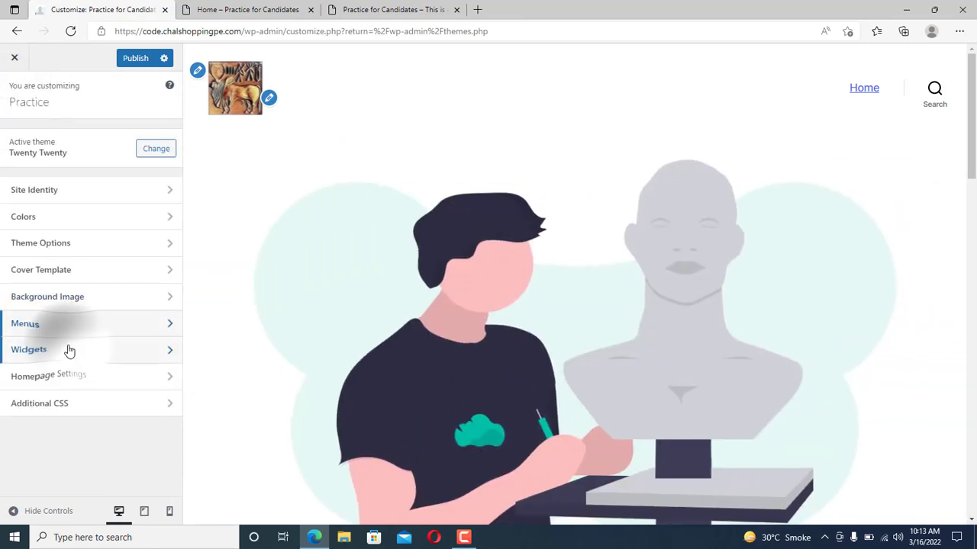
click(69, 350)
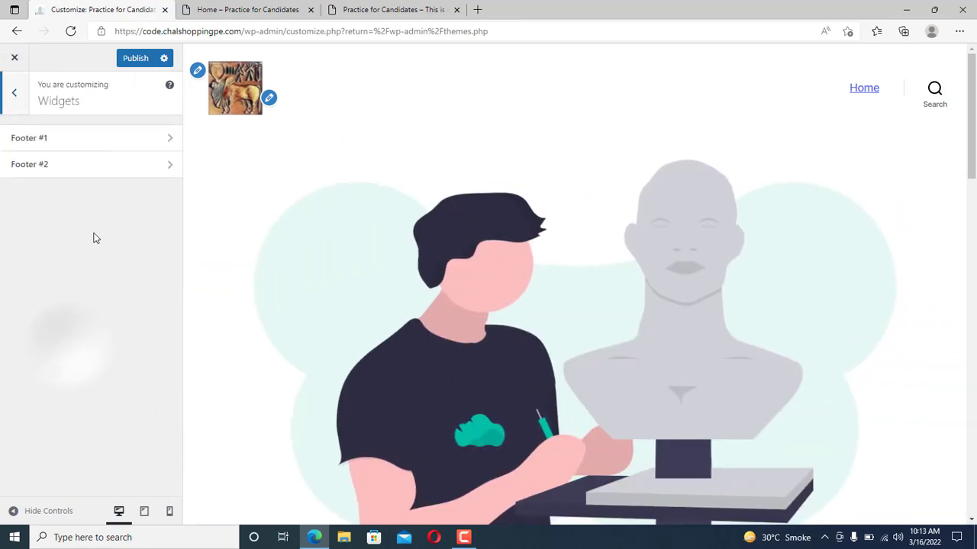
scroll(975, 237, down, 3)
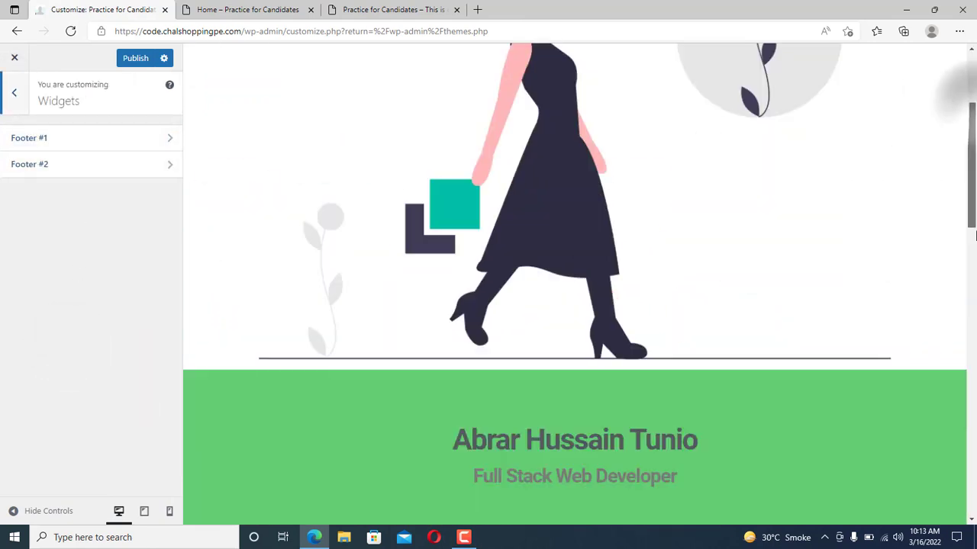
scroll(975, 237, down, 10)
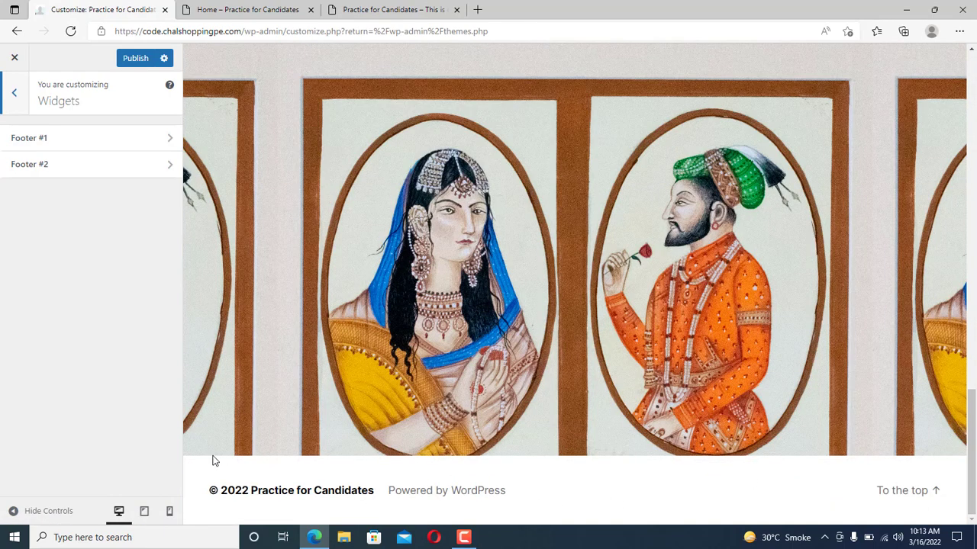
click(43, 137)
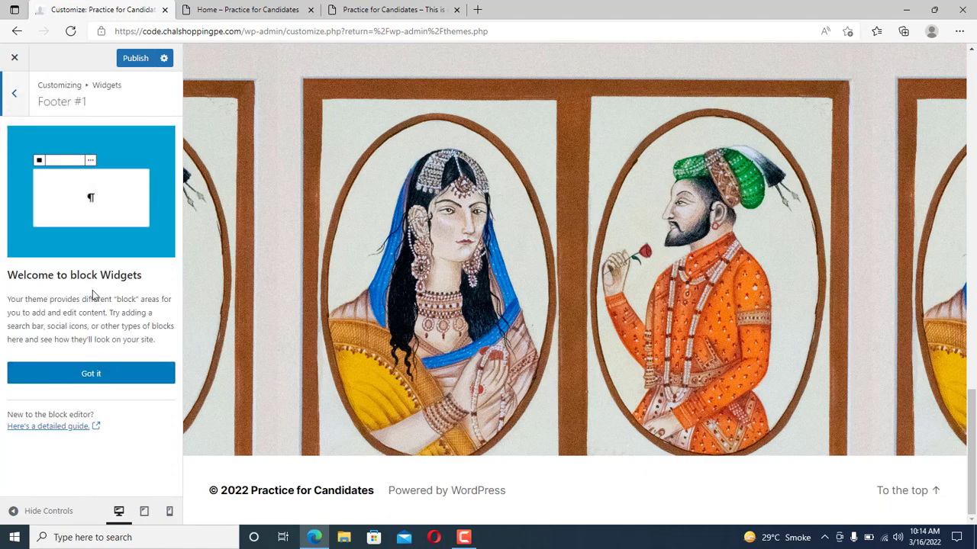
click(23, 103)
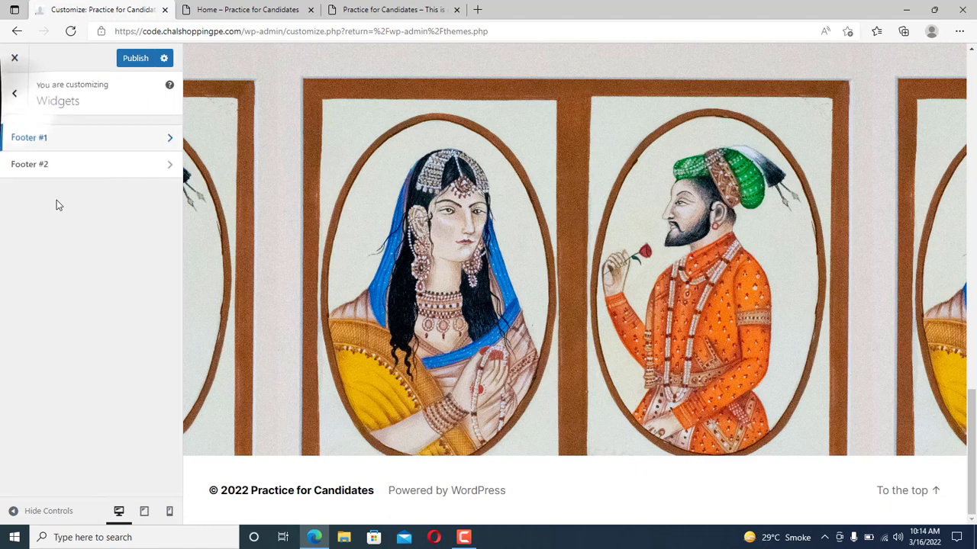
click(65, 164)
scroll(91, 229, up, 1)
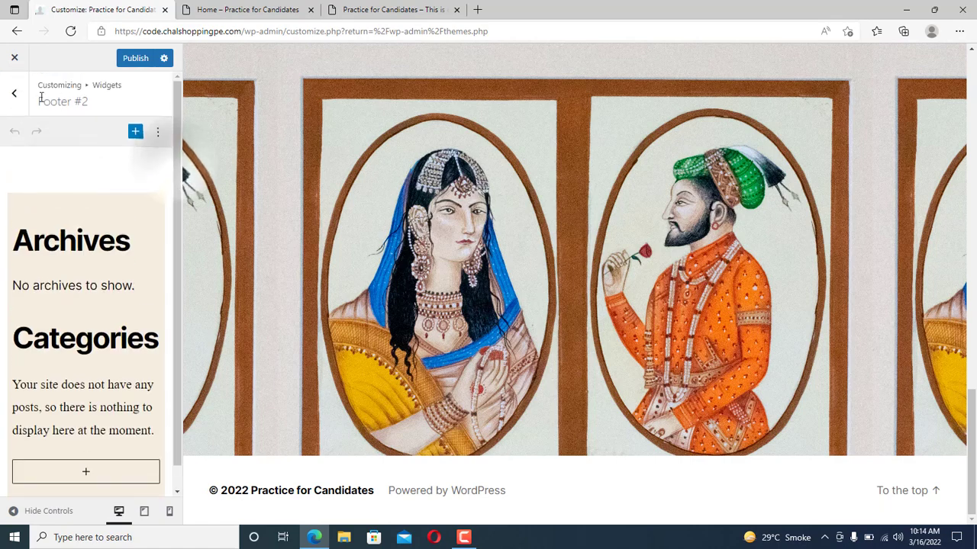
click(15, 94)
click(9, 93)
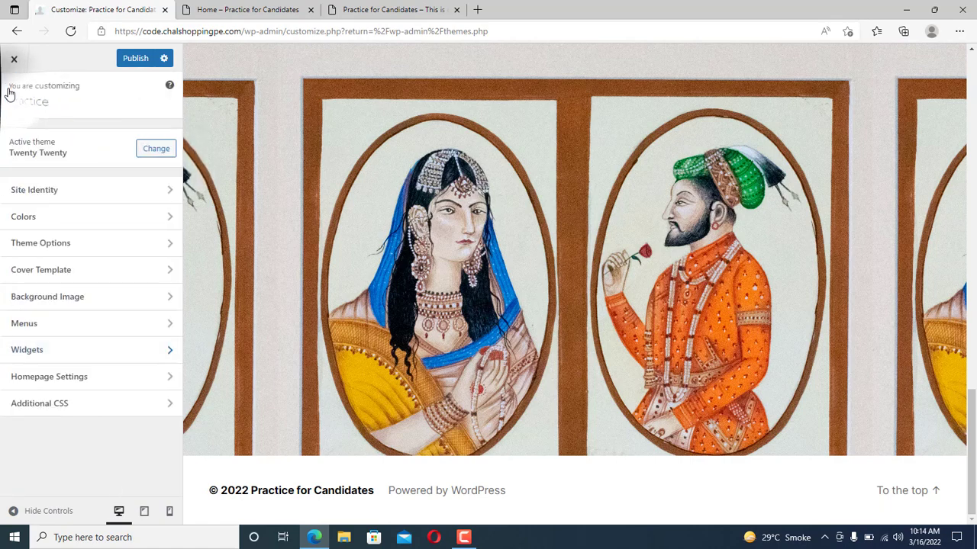
Examine the Additional CSS instructions and code editor alongside the homepage preview.
click(76, 403)
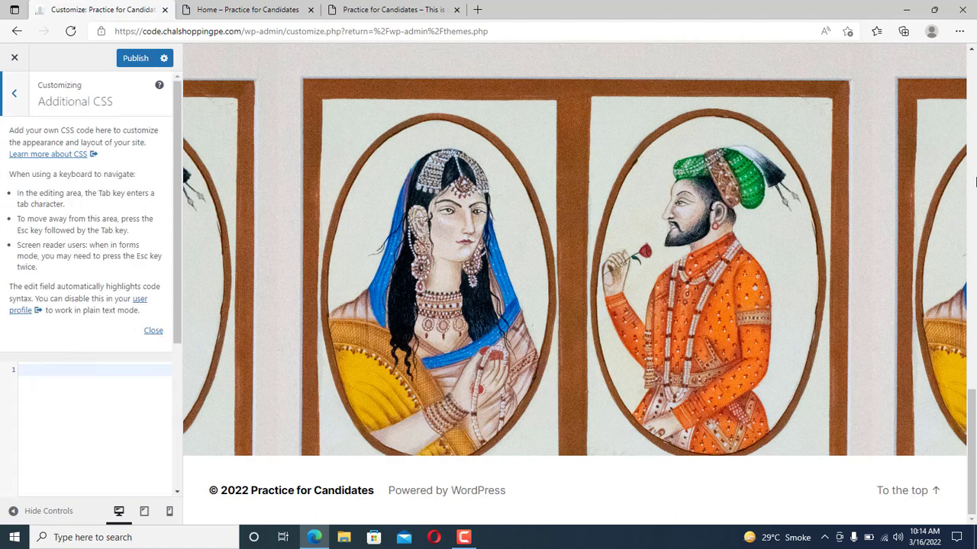
drag(972, 384, 822, 64)
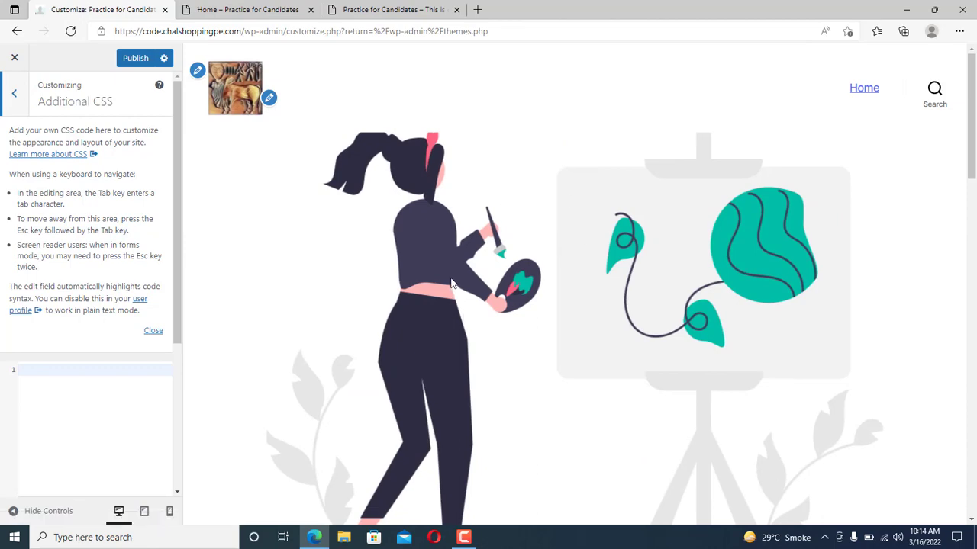
click(41, 377)
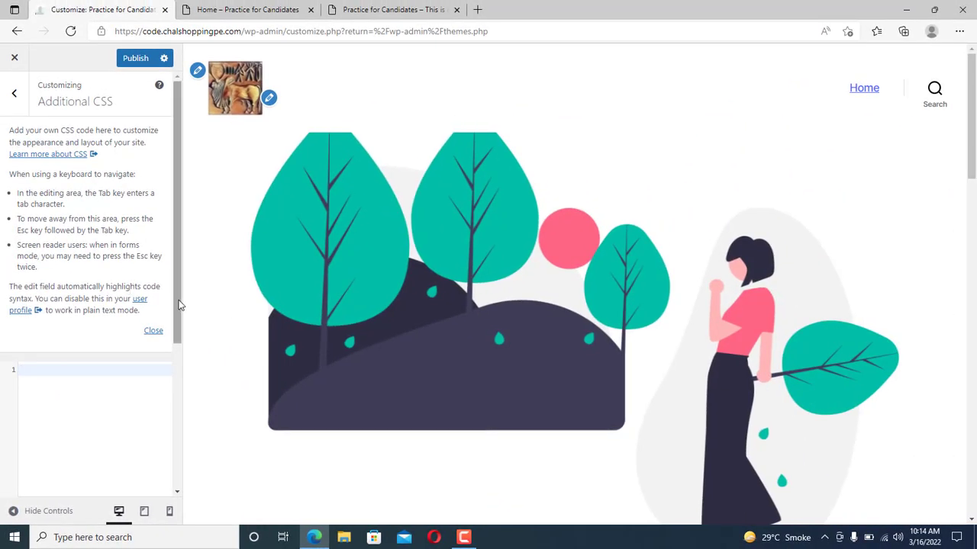
drag(179, 300, 181, 214)
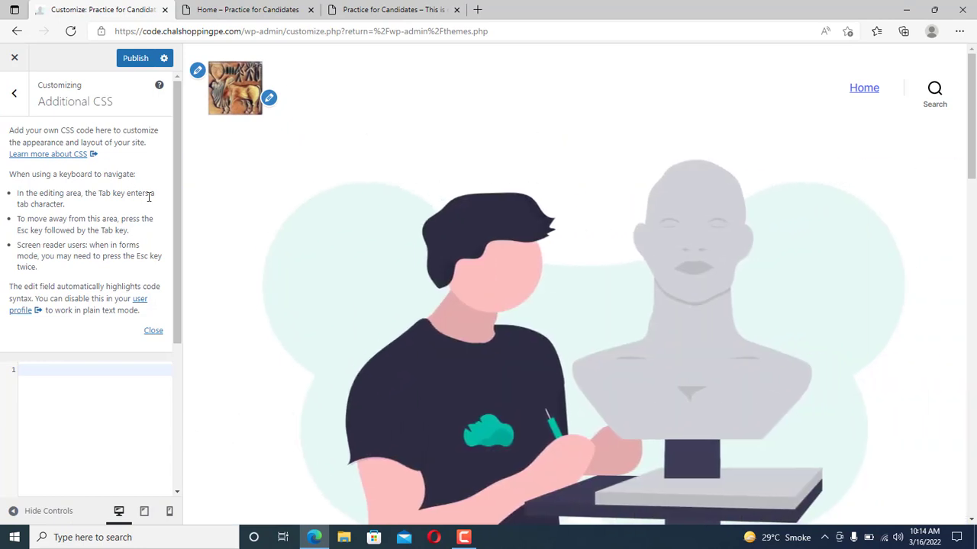
Publish the theme customizations and close the customizer.
click(14, 93)
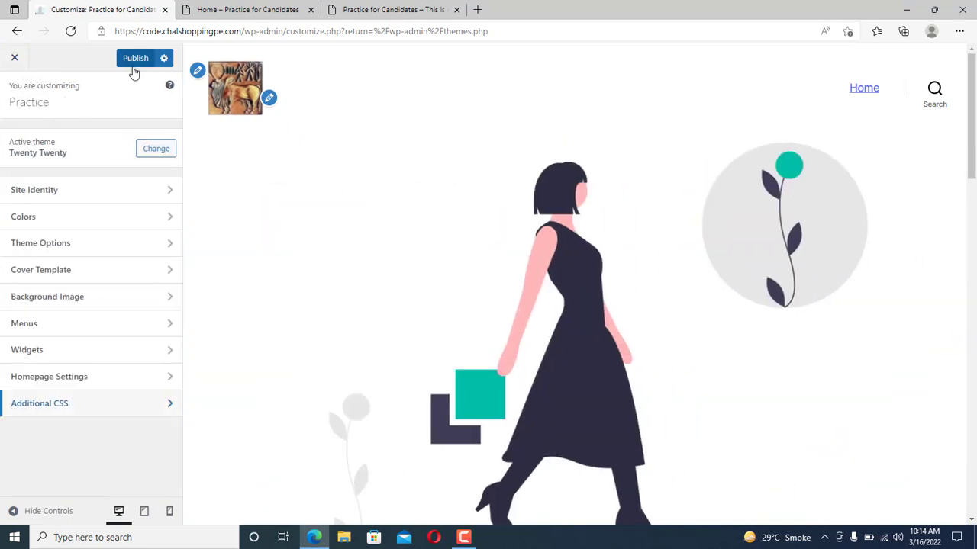
click(140, 59)
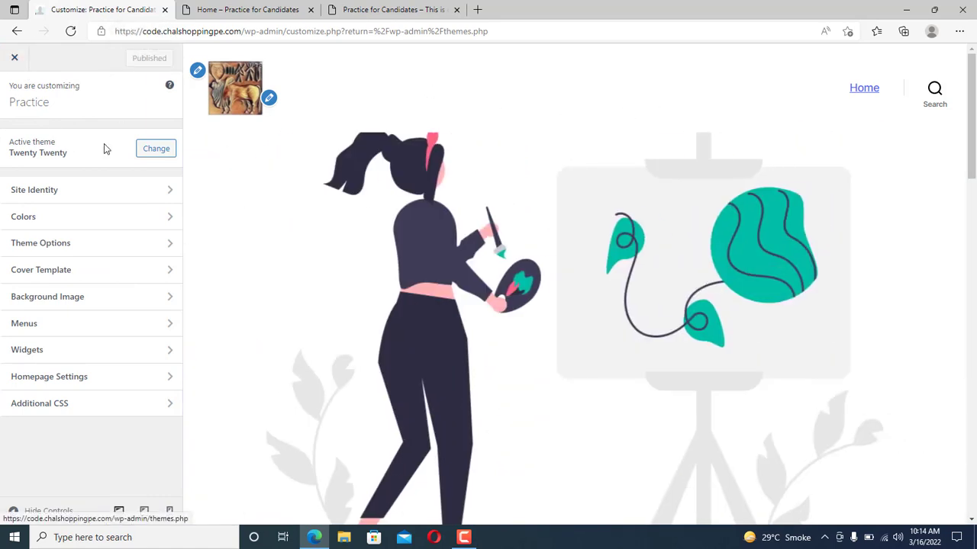
click(16, 59)
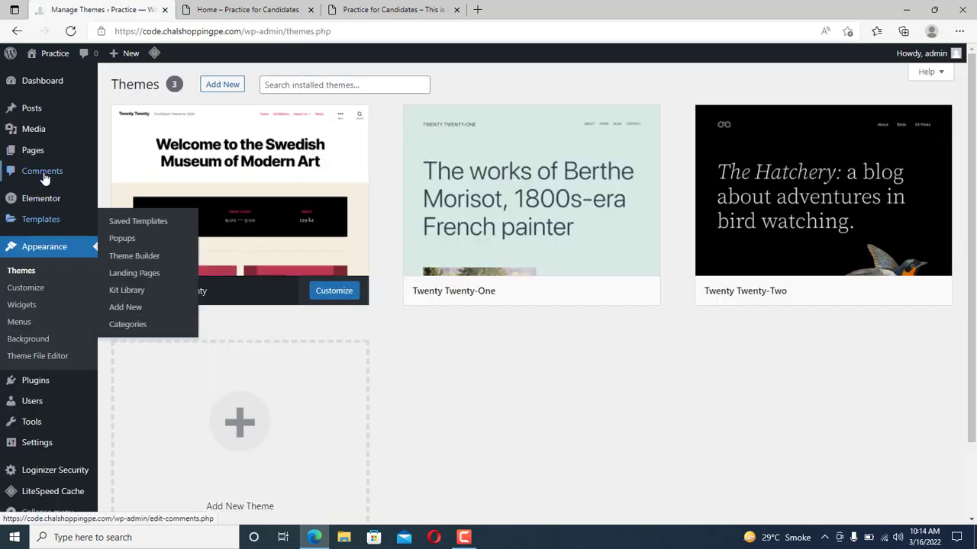
Add a new page to the site and title it "About Us".
click(156, 154)
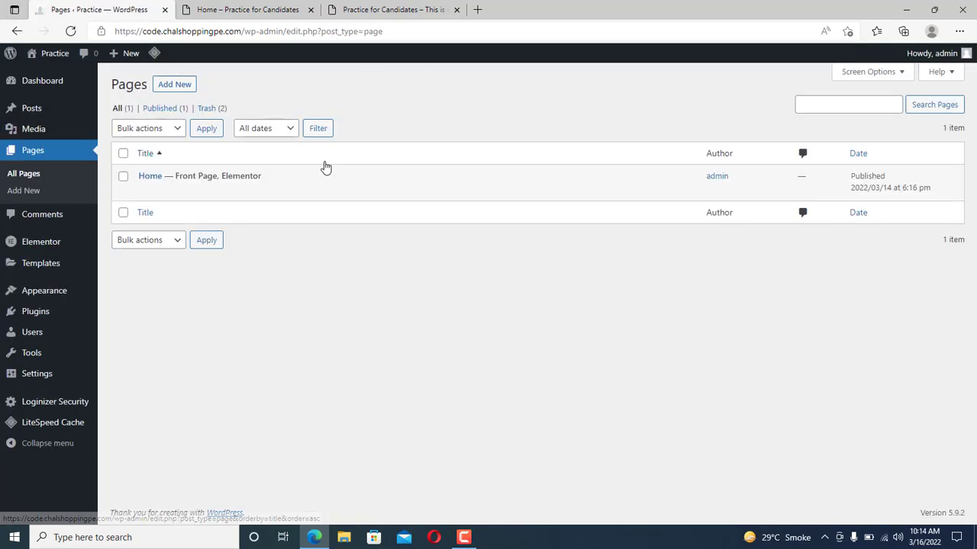
click(179, 87)
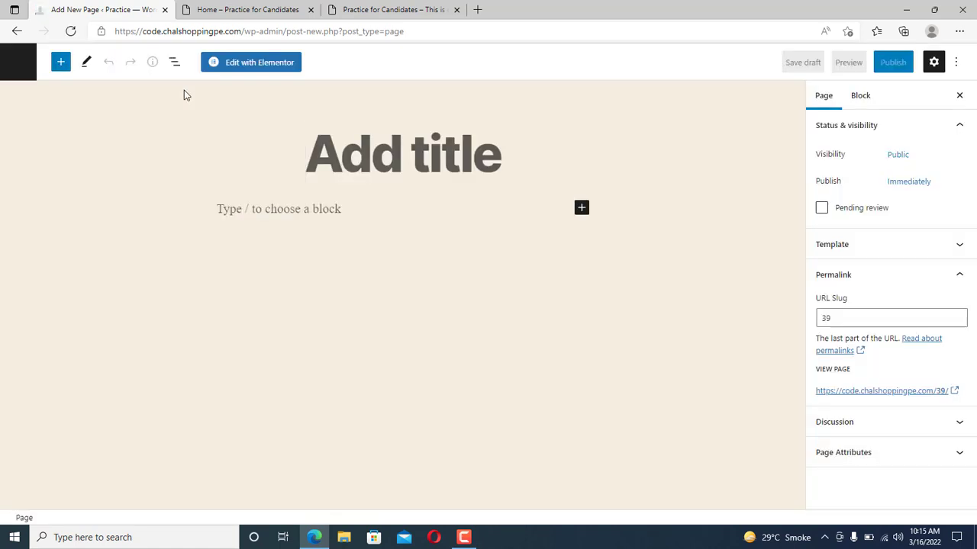
click(312, 157)
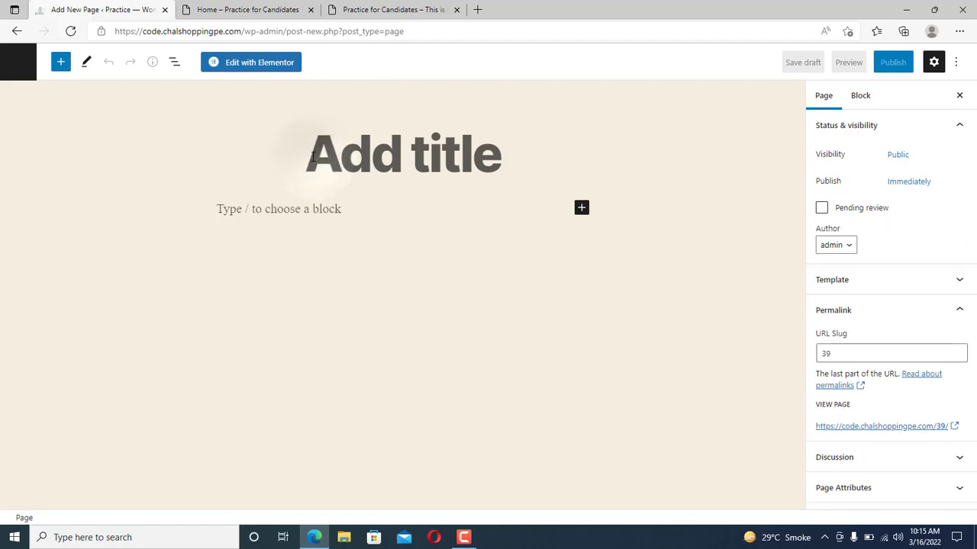
text(Aboud U)
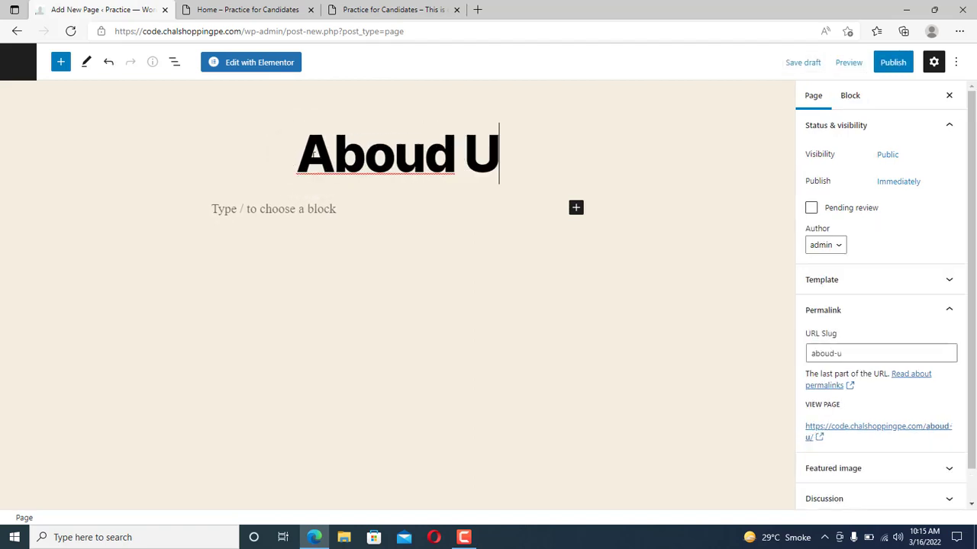
key(BackSpace)
key(BackSpace)
key(BackSpace)
text(t Us)
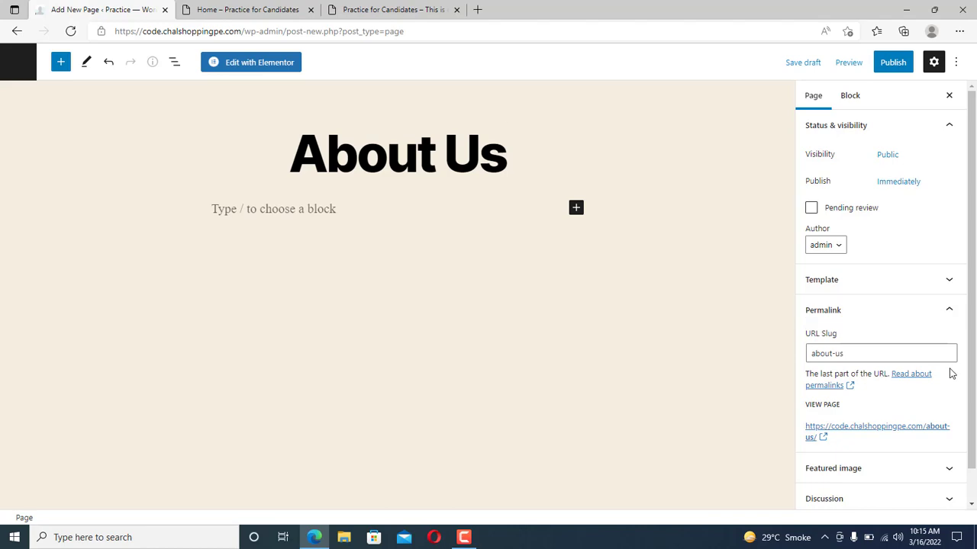
Set the About Us page's template to Elementor Full Width, publish the page and return to the pages list.
click(847, 280)
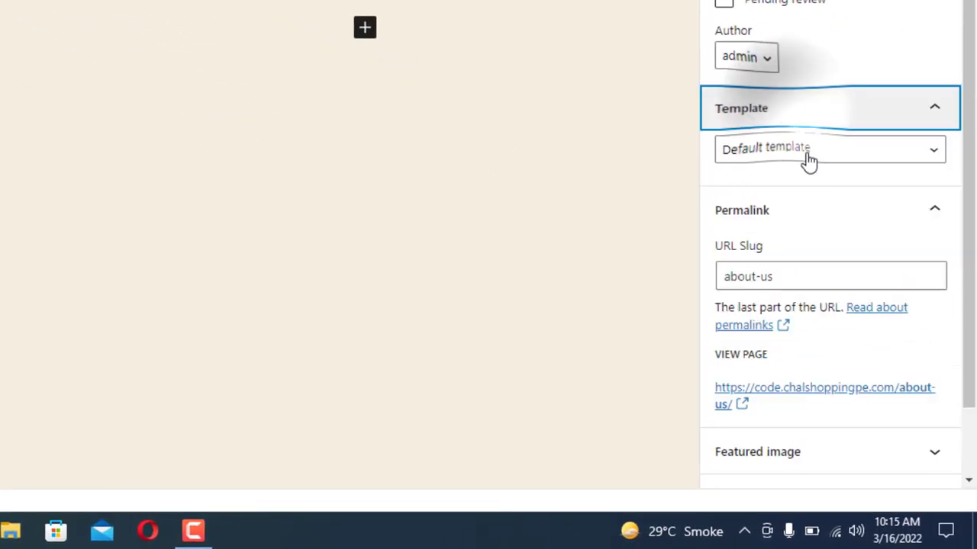
click(874, 154)
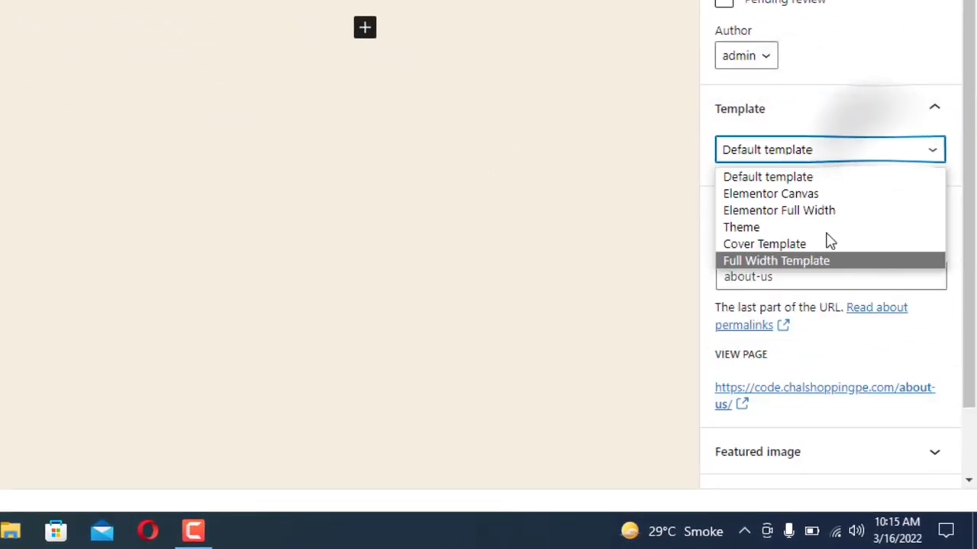
click(830, 271)
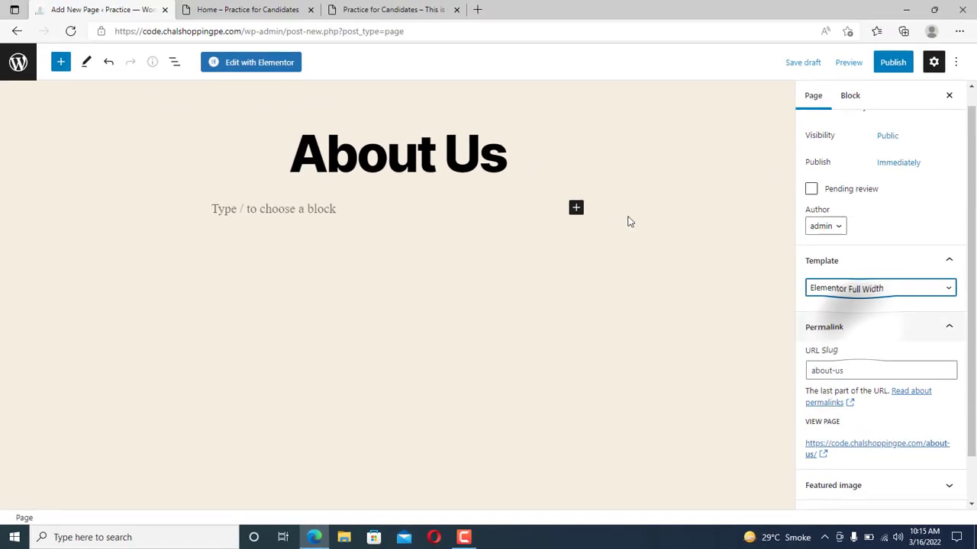
click(893, 62)
click(845, 64)
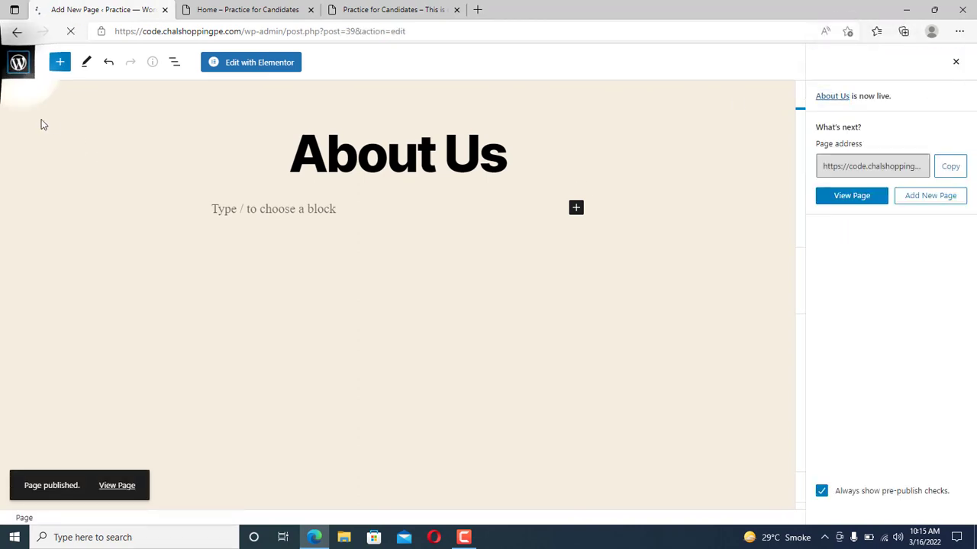
click(19, 62)
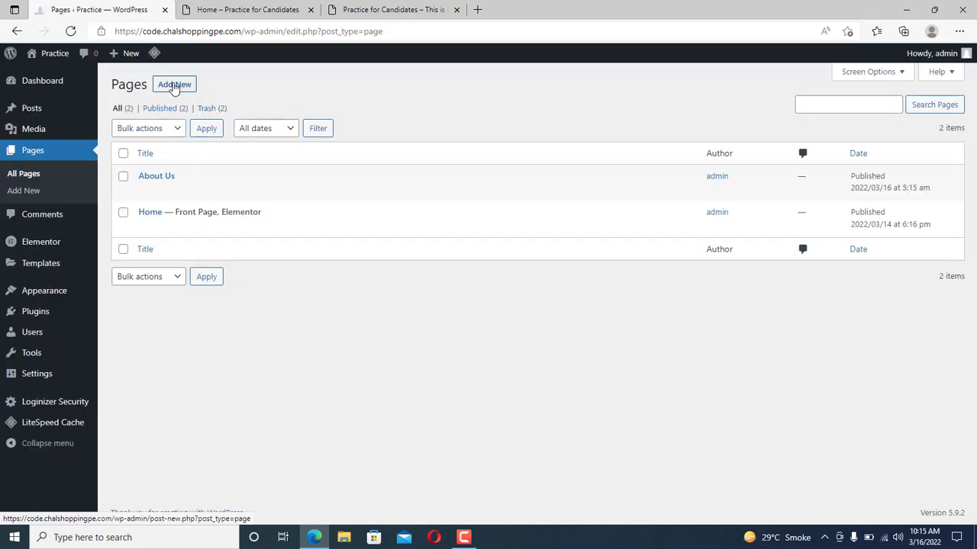
Add a new page titled "Contact Us" with the Elementor Full Width template and publish it.
click(166, 85)
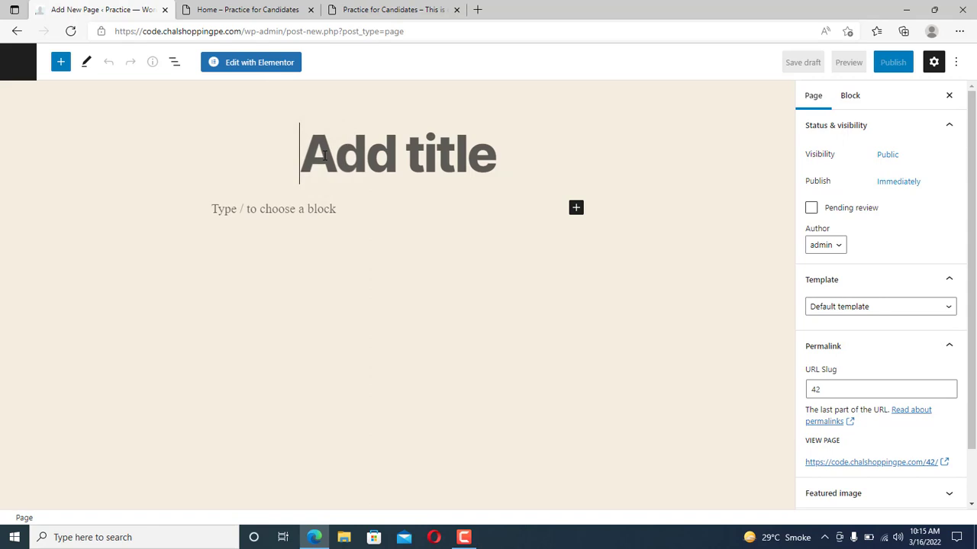
text(Contact Us)
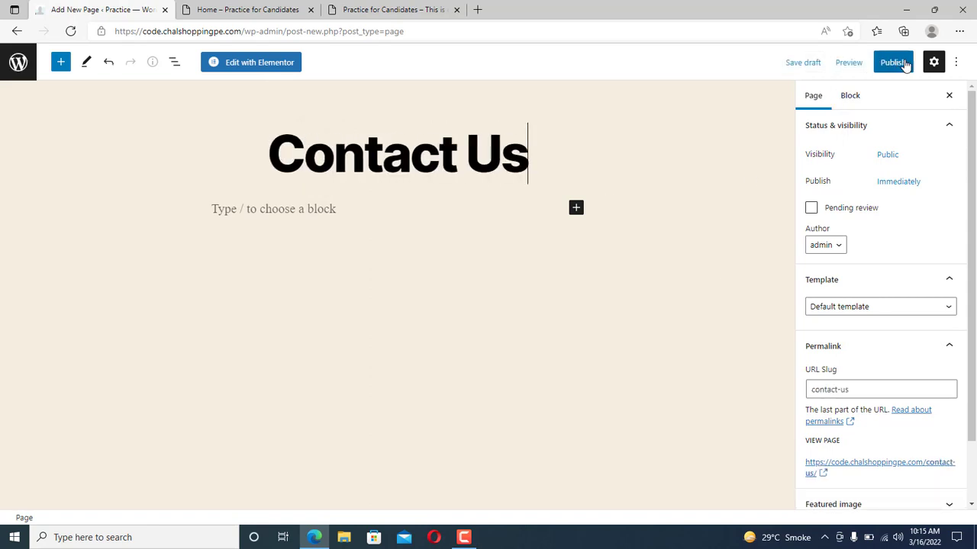
click(878, 309)
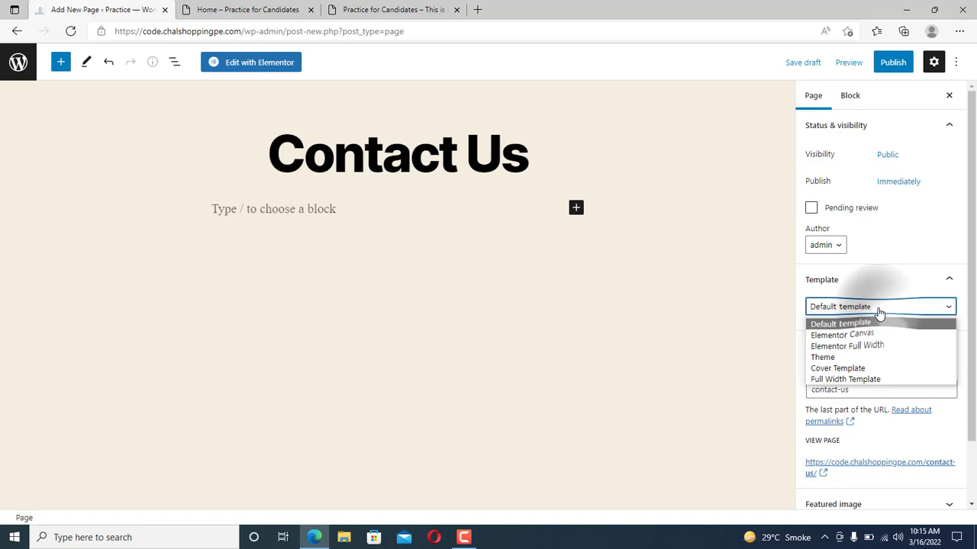
click(865, 345)
click(892, 62)
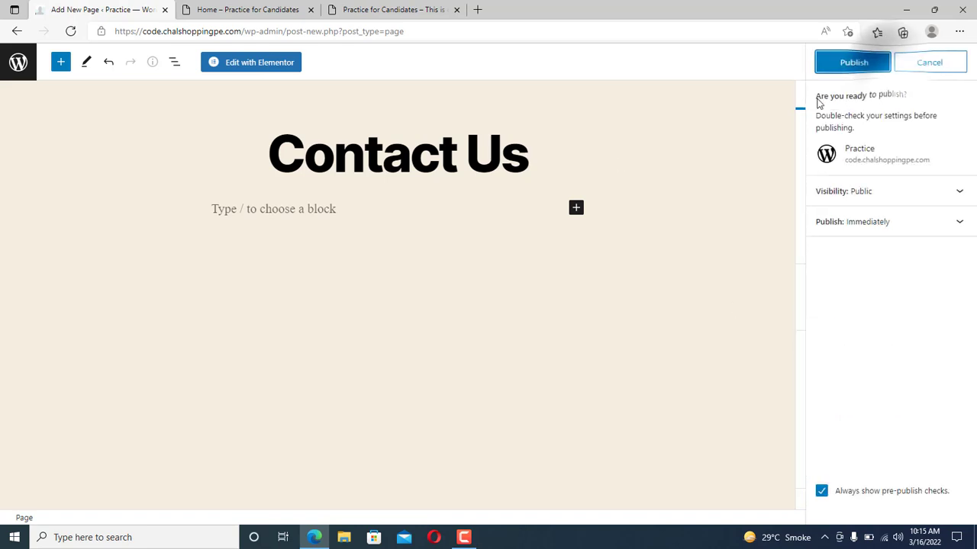
click(845, 62)
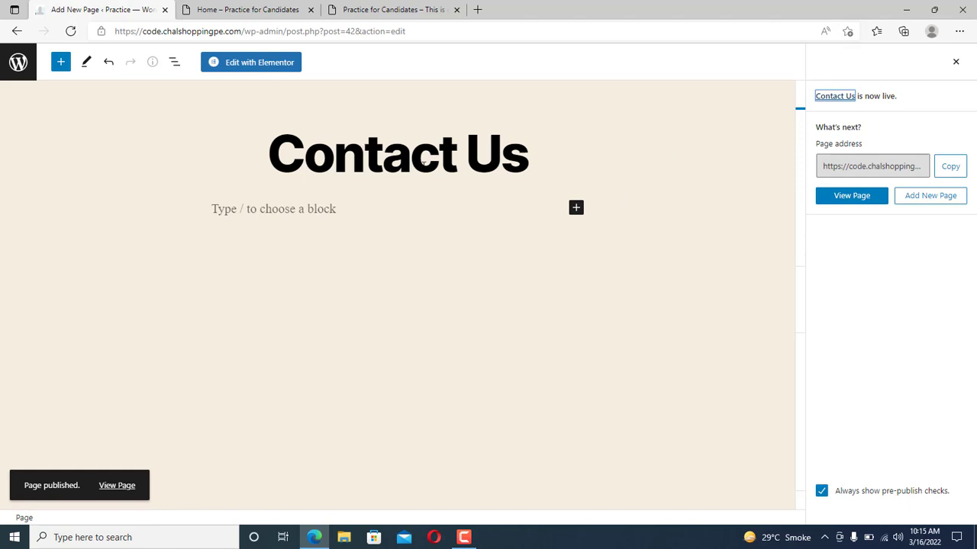
Shorten the published page's title to "Contact", update the page and return to the pages list.
double_click(500, 157)
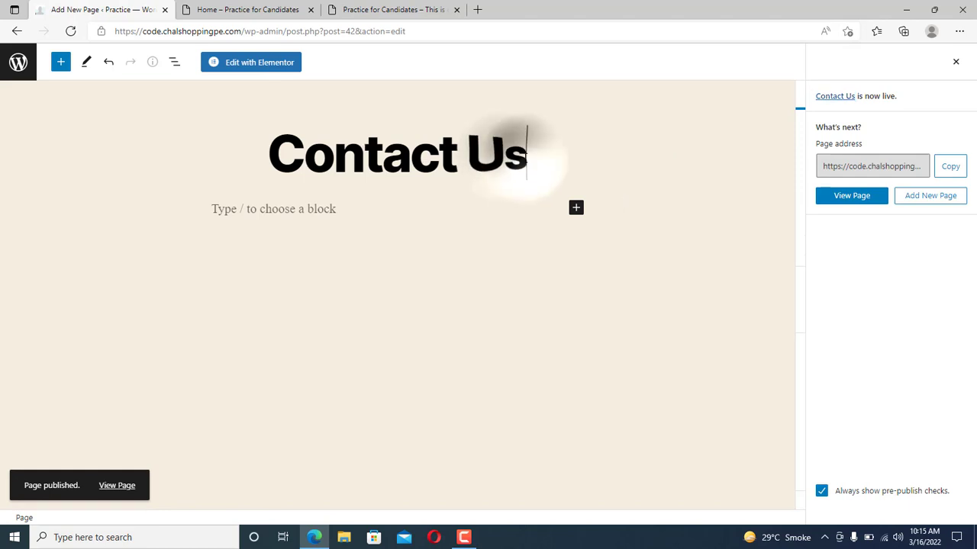
key(BackSpace)
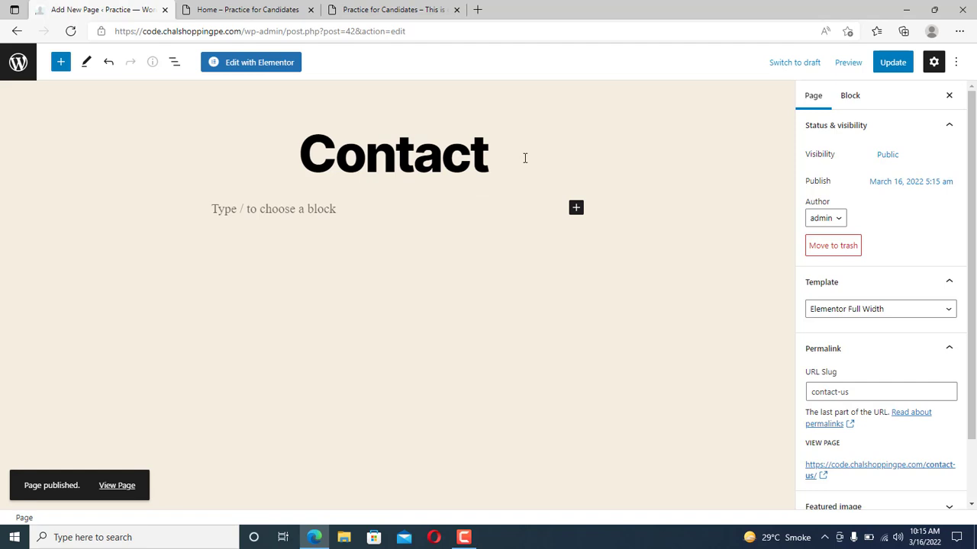
key(BackSpace)
click(892, 62)
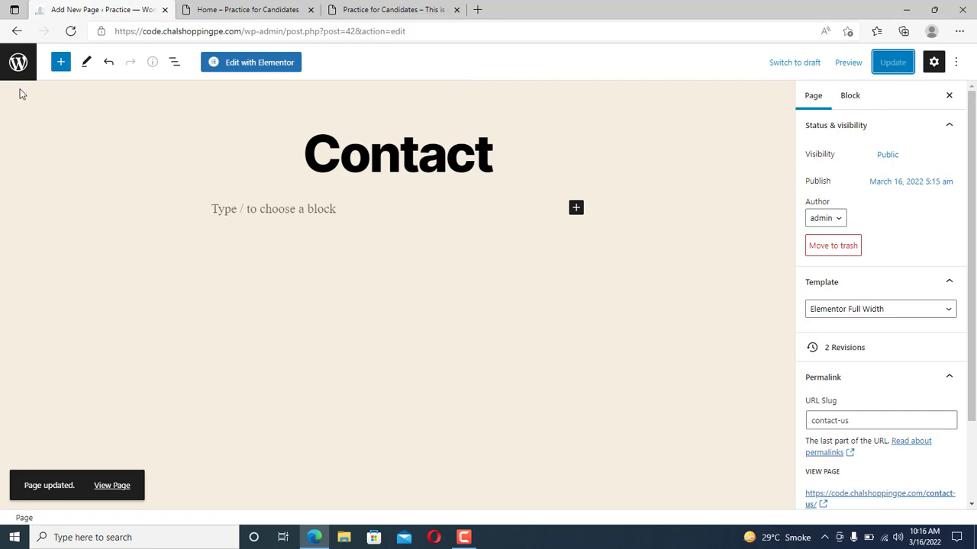
click(18, 61)
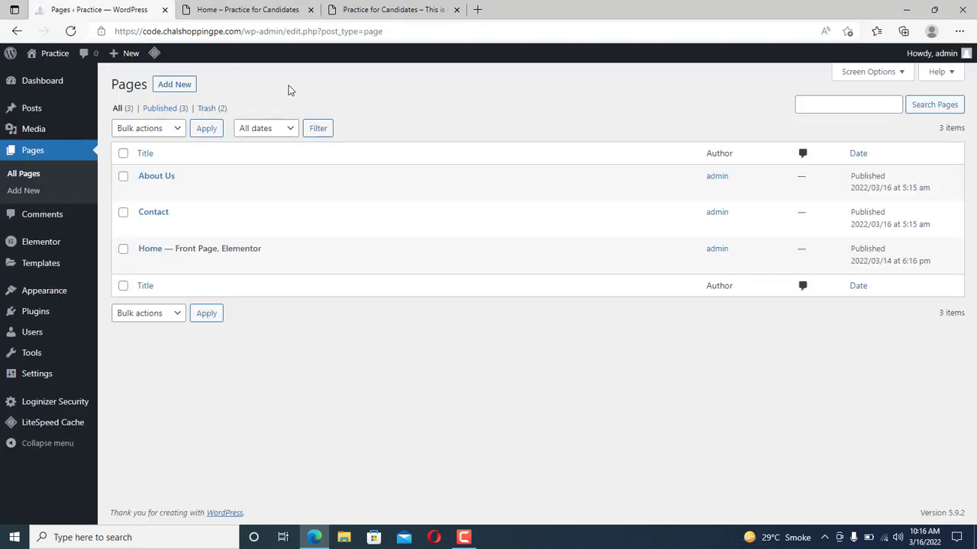
Close the two outdated site tabs, leaving a new blank browser tab beside the WordPress admin.
click(288, 15)
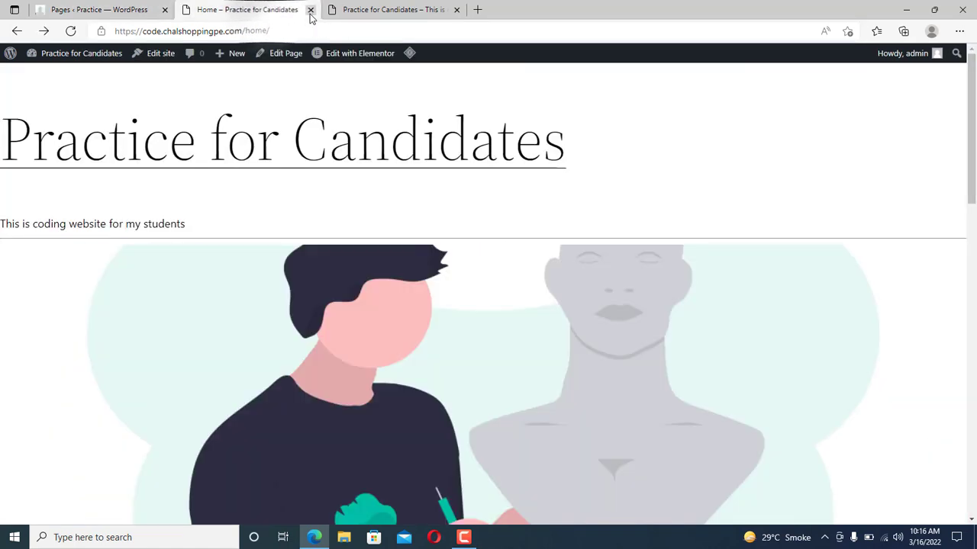
click(310, 9)
click(266, 31)
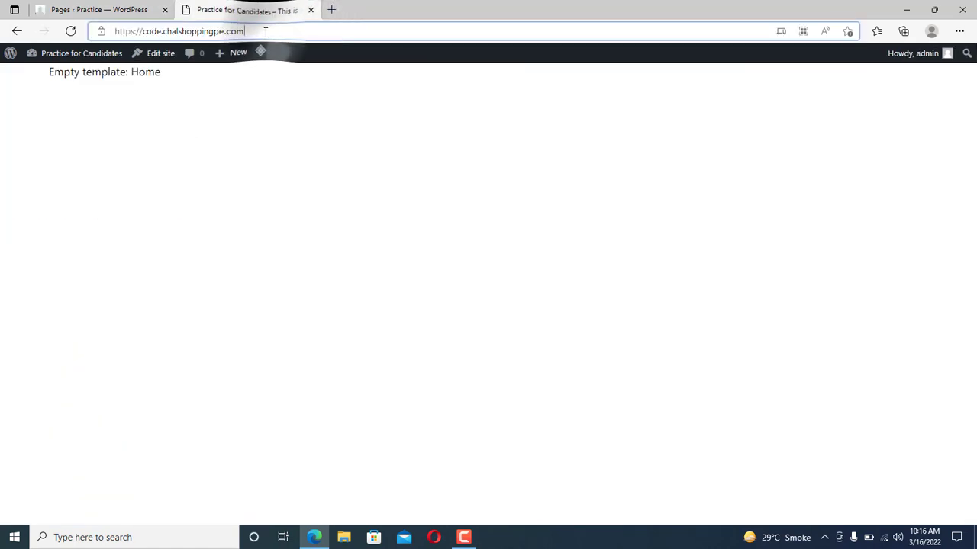
click(331, 10)
click(310, 10)
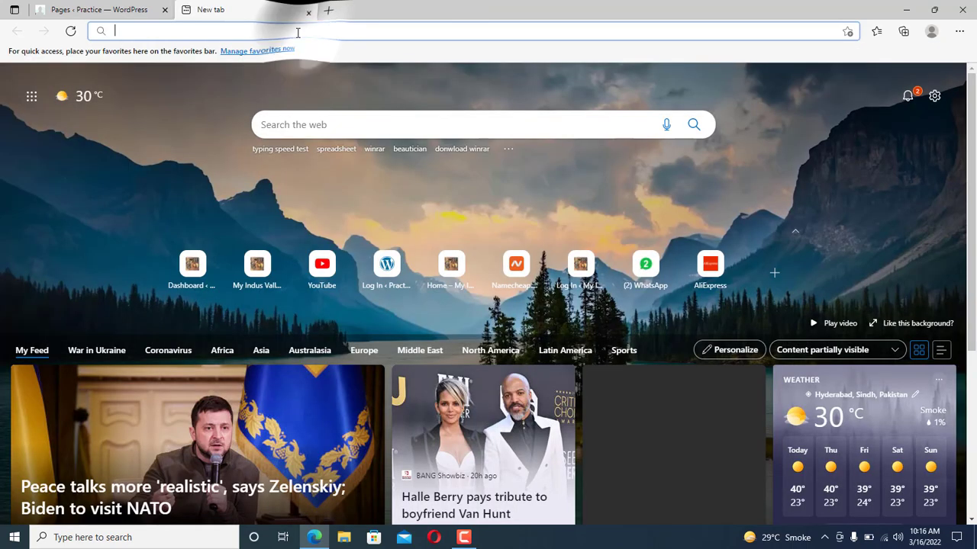
Load code.chalshoppingpe.com in the new tab and examine the homepage and its header navigation.
click(298, 32)
text(cod)
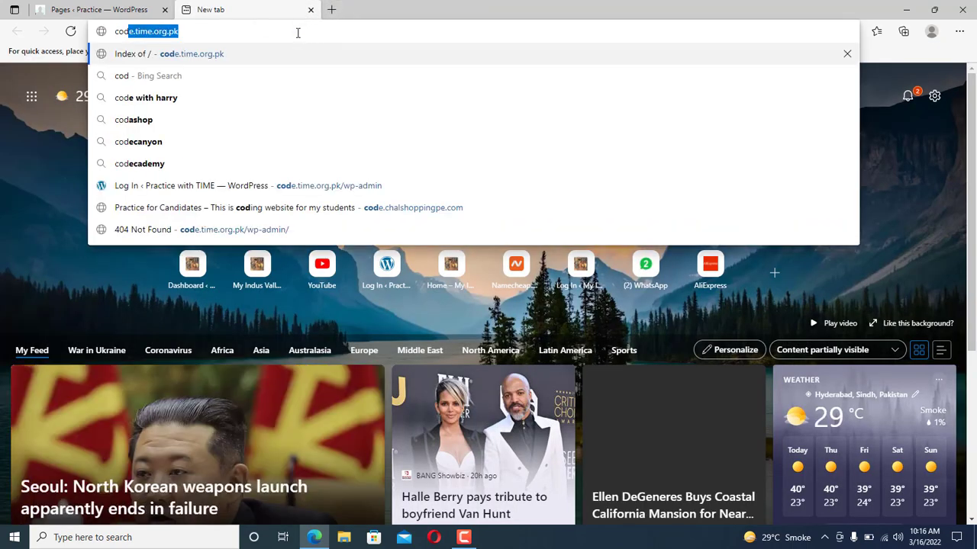
text(e.chal)
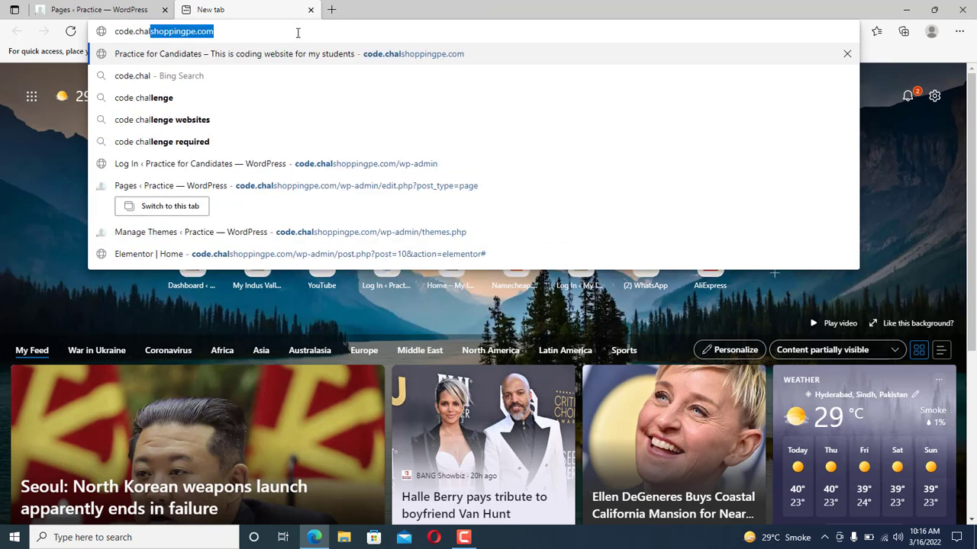
key(Return)
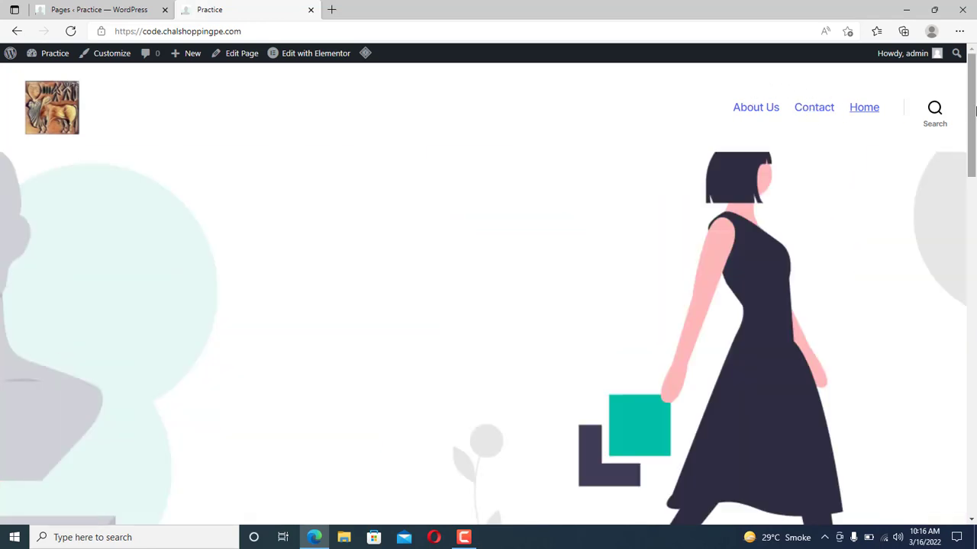
drag(973, 111, 974, 208)
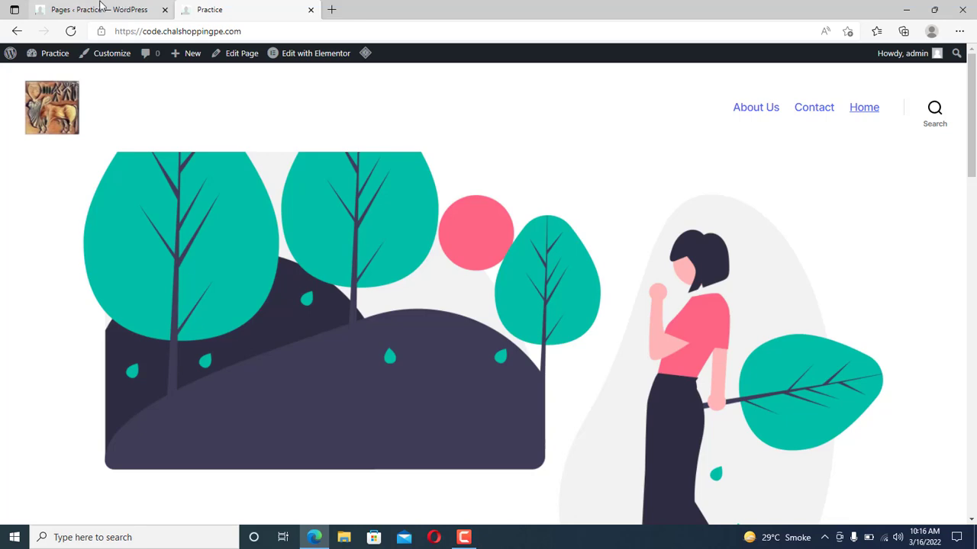
Go back to the WordPress admin and create a navigation menu named "main_menu".
click(99, 9)
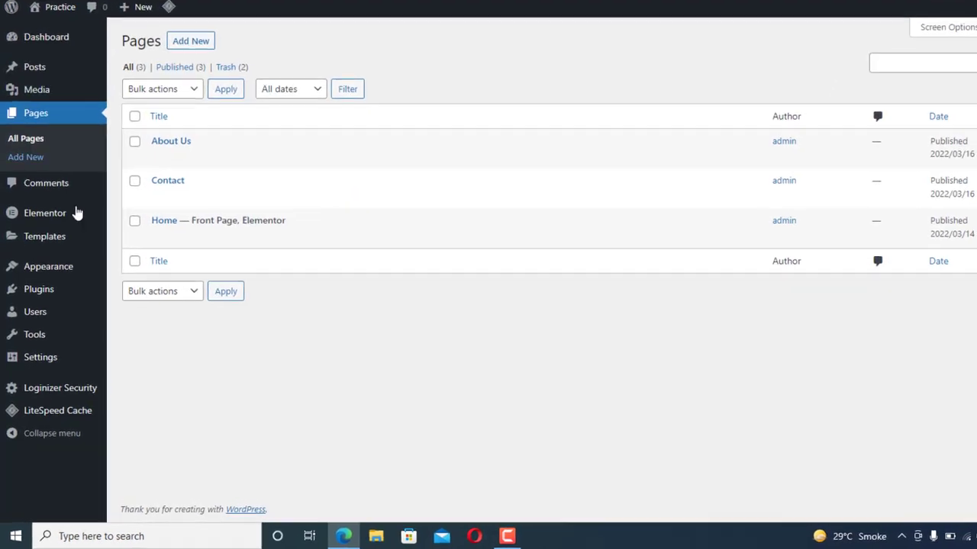
mouse_move(49, 290)
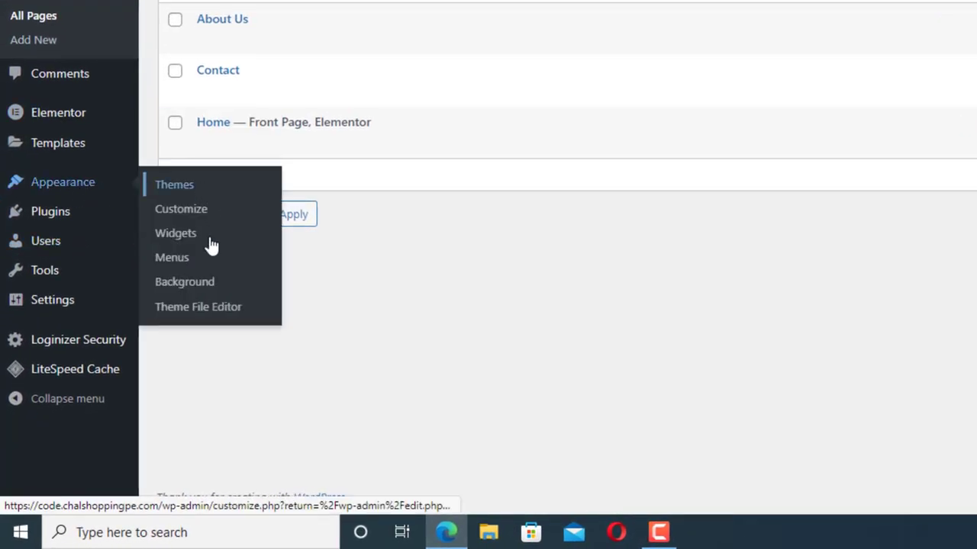
click(176, 259)
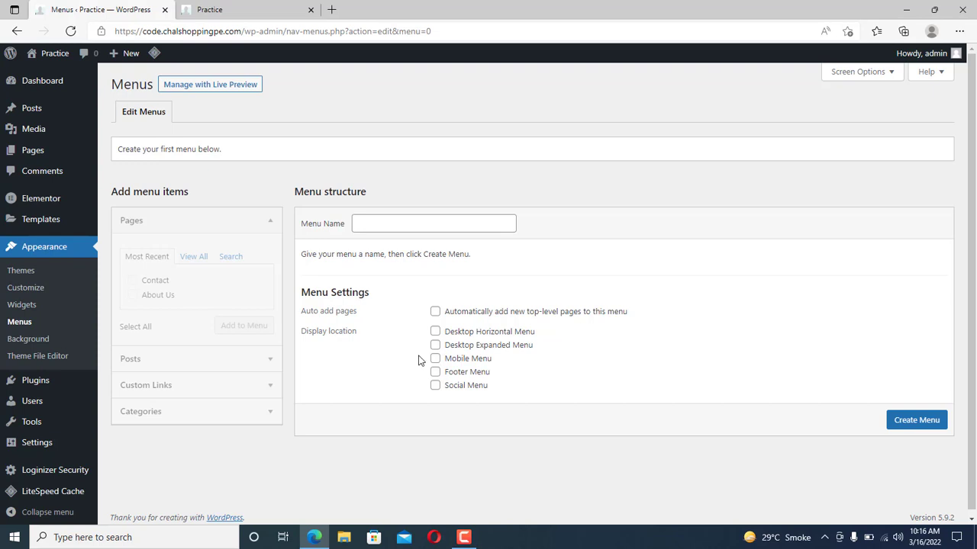
click(372, 222)
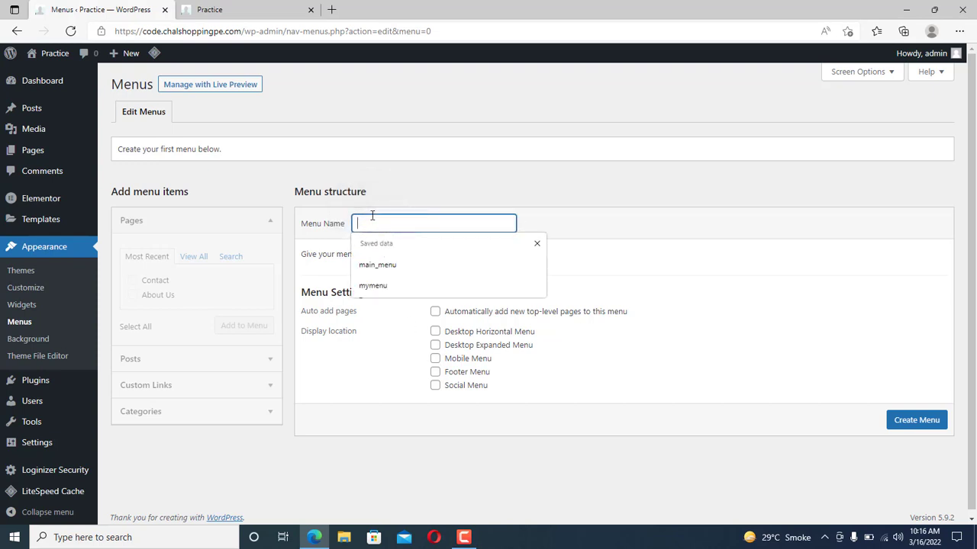
text(main)
key(Down)
key(Return)
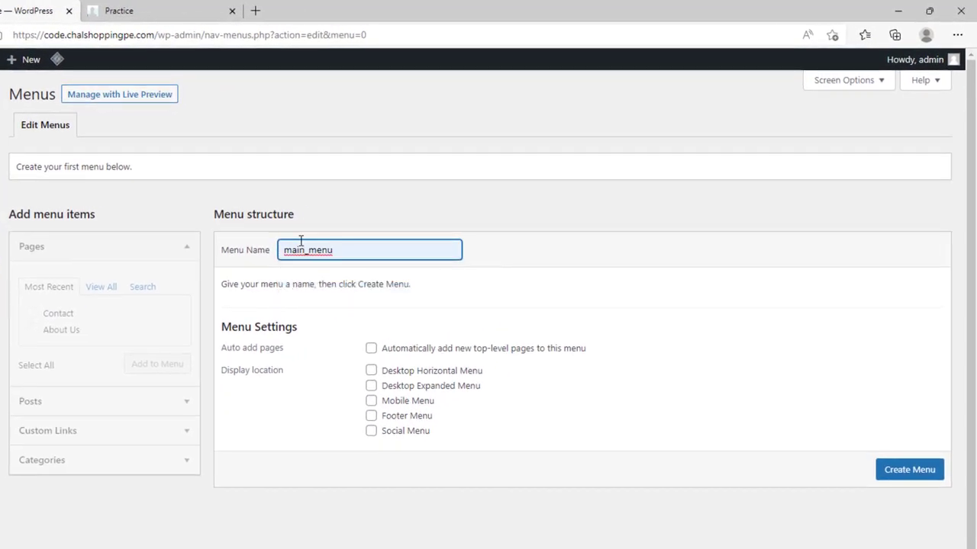
click(908, 467)
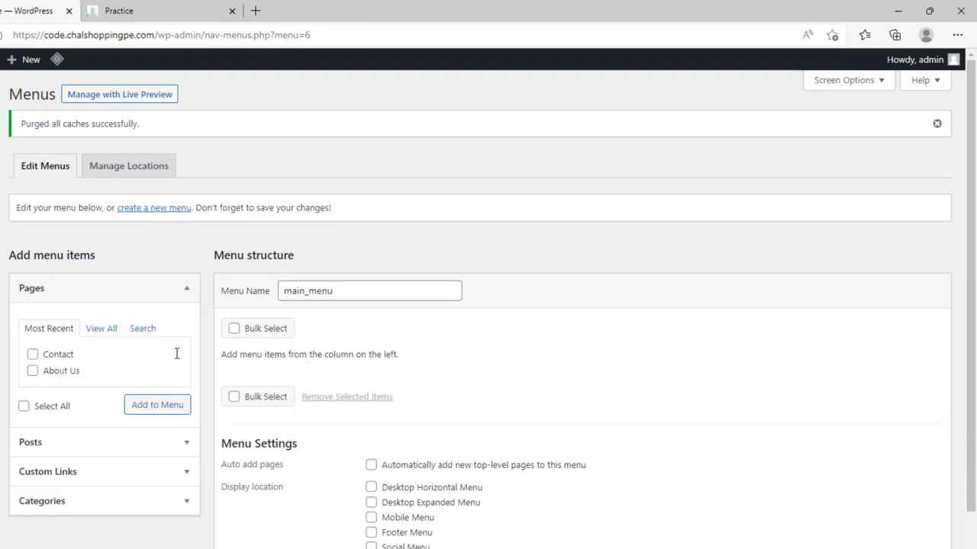
Add the Contact, About Us and Home pages to main_menu as menu items.
click(33, 355)
click(32, 371)
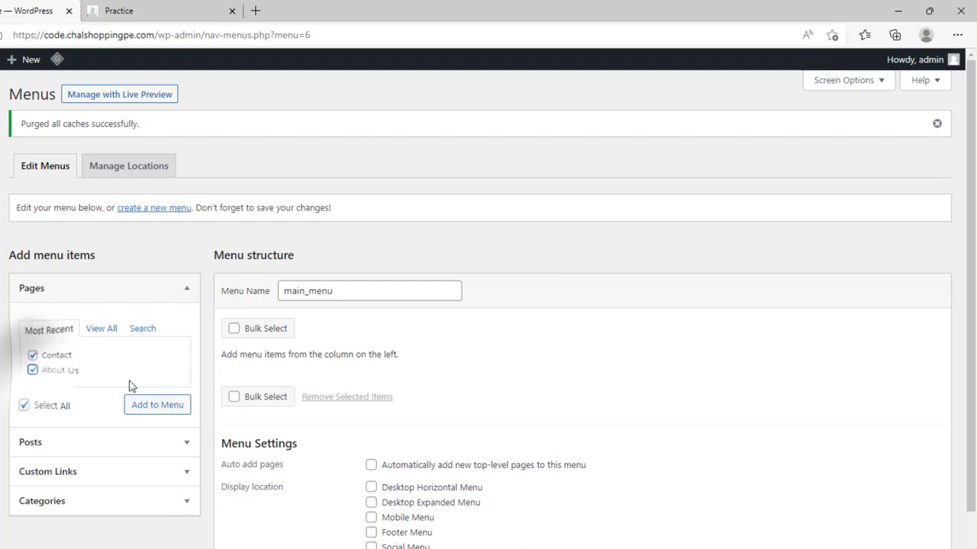
click(157, 411)
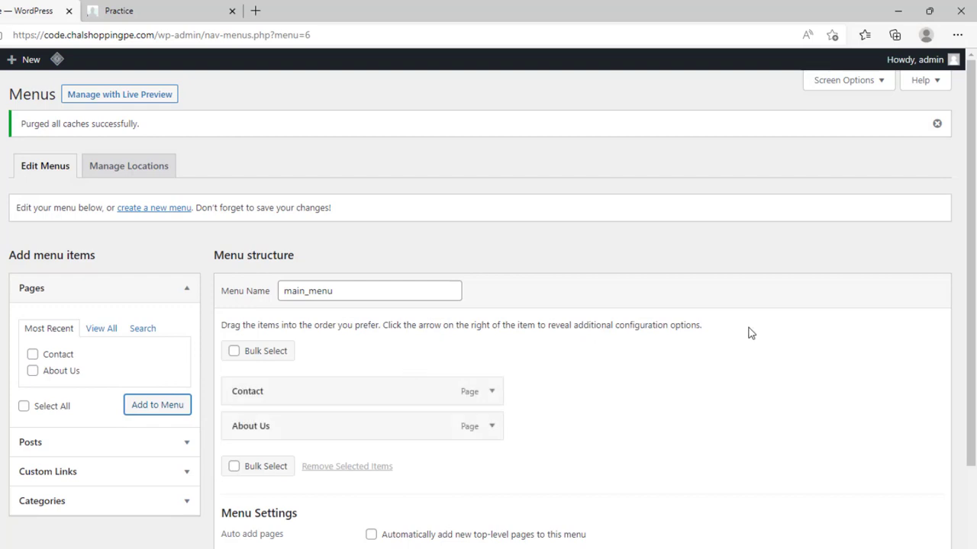
scroll(953, 306, down, 2)
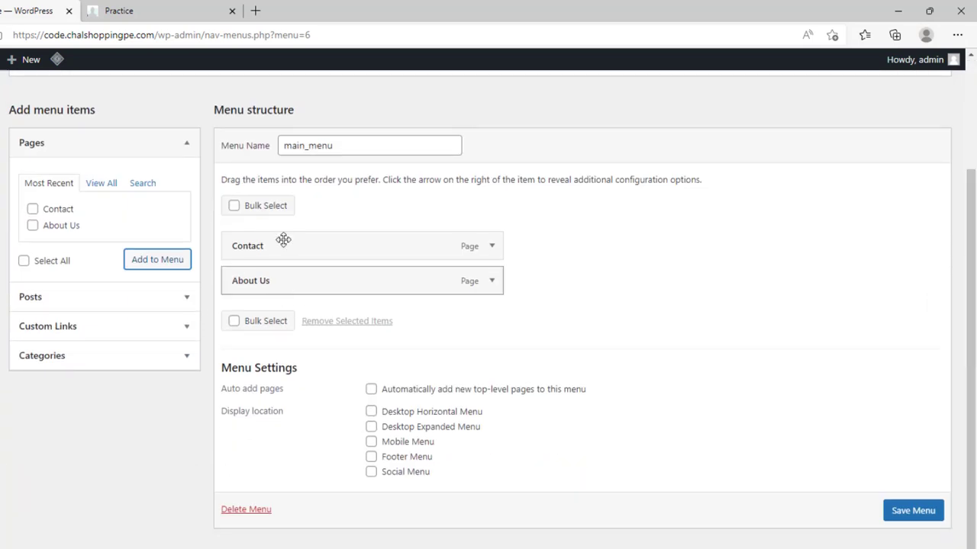
click(101, 184)
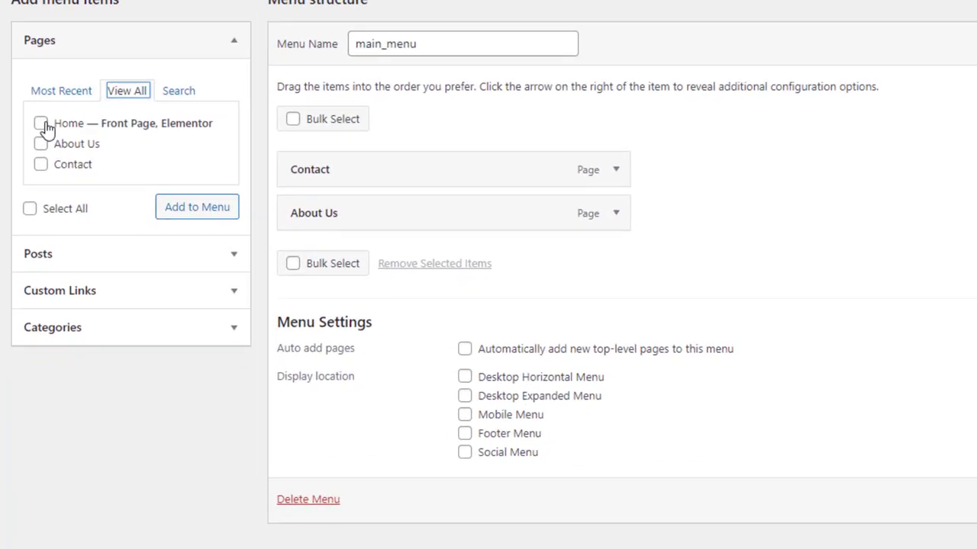
click(33, 208)
click(202, 205)
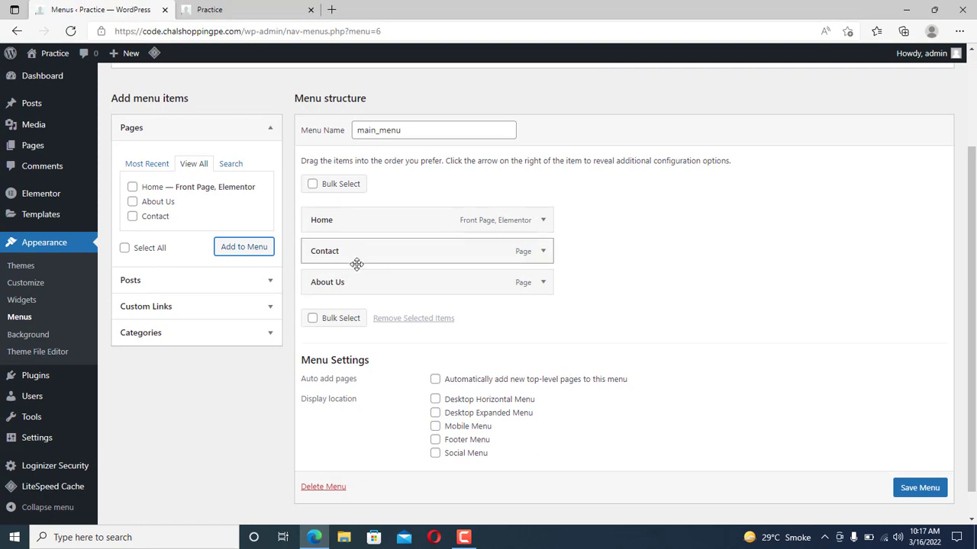
Reorder the main_menu items to Home, About Us, Contact and save the menu.
drag(362, 288, 347, 258)
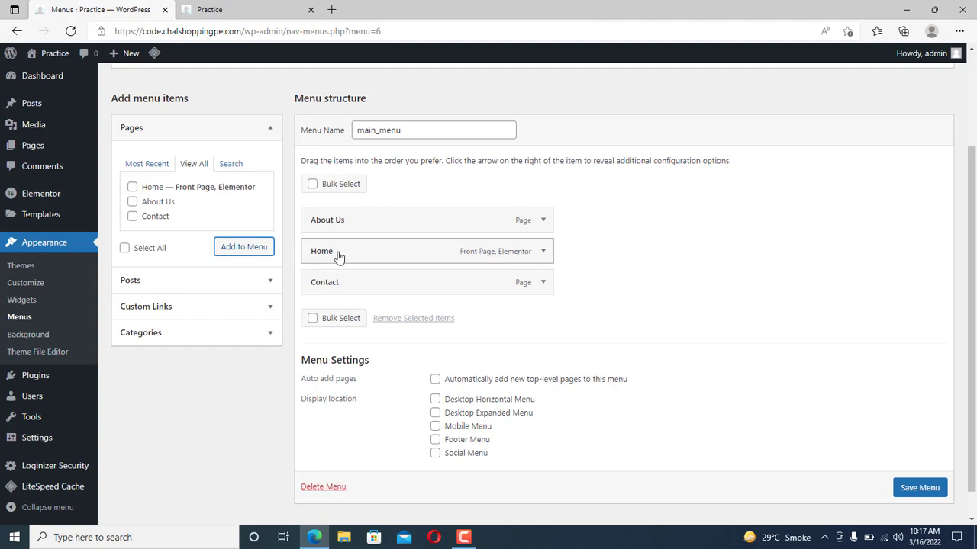
drag(338, 255, 336, 220)
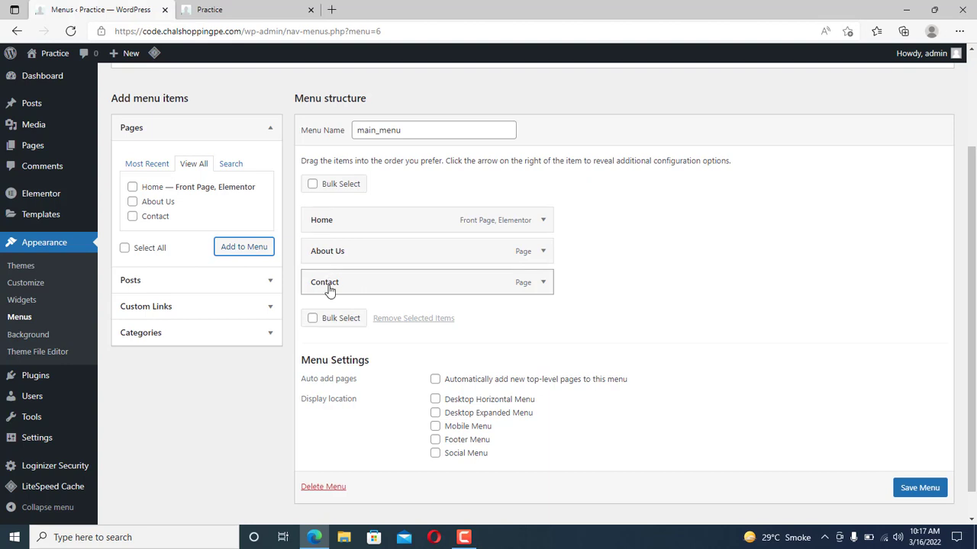
click(919, 488)
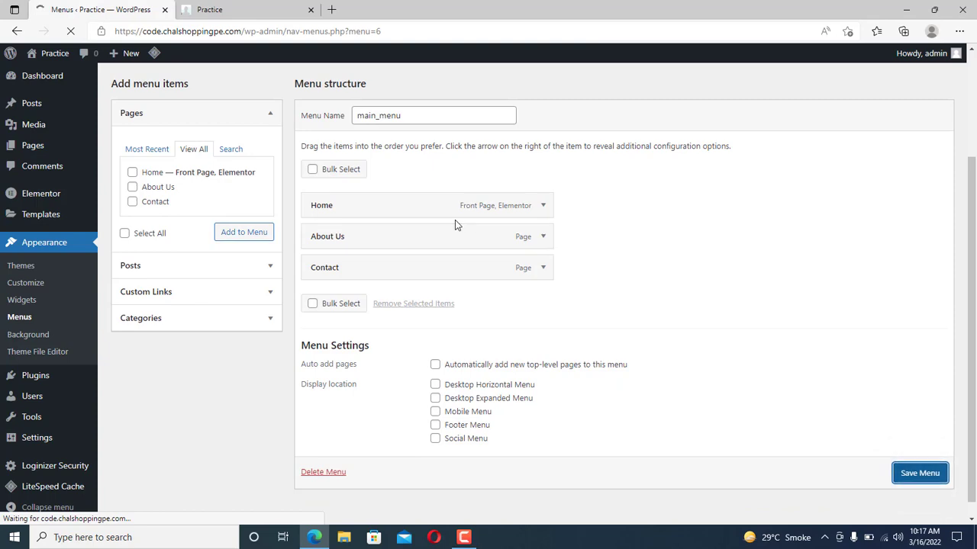
Save main_menu again and reload the live homepage to check the order of the header navigation.
click(241, 11)
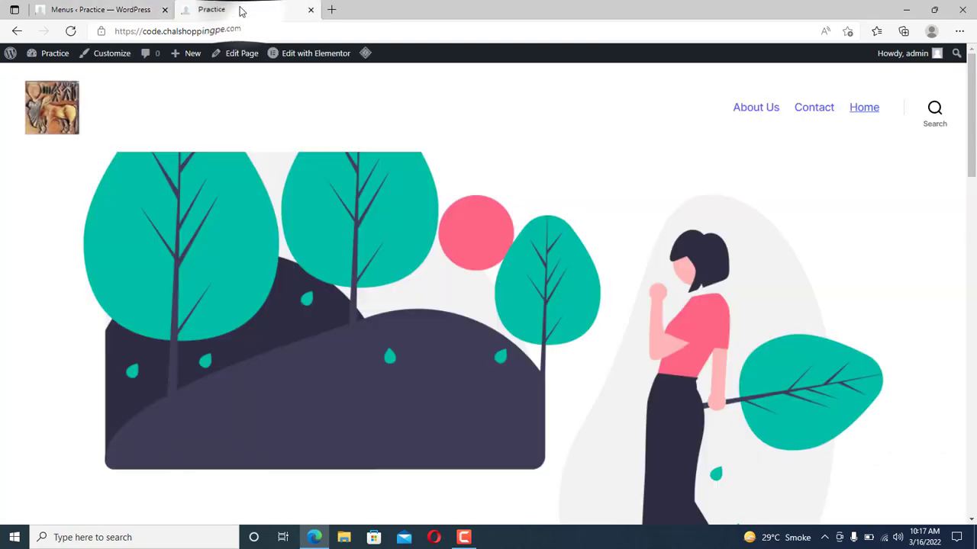
click(70, 31)
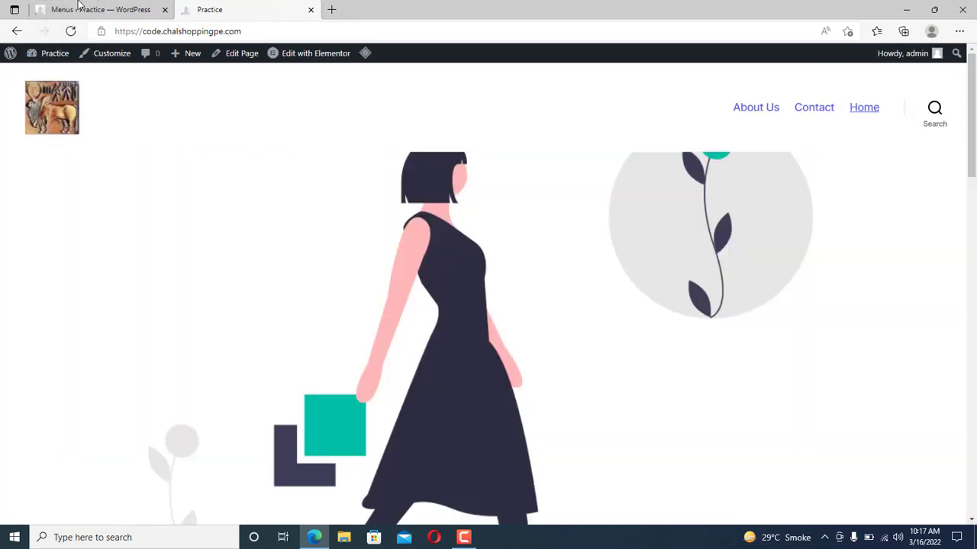
click(79, 5)
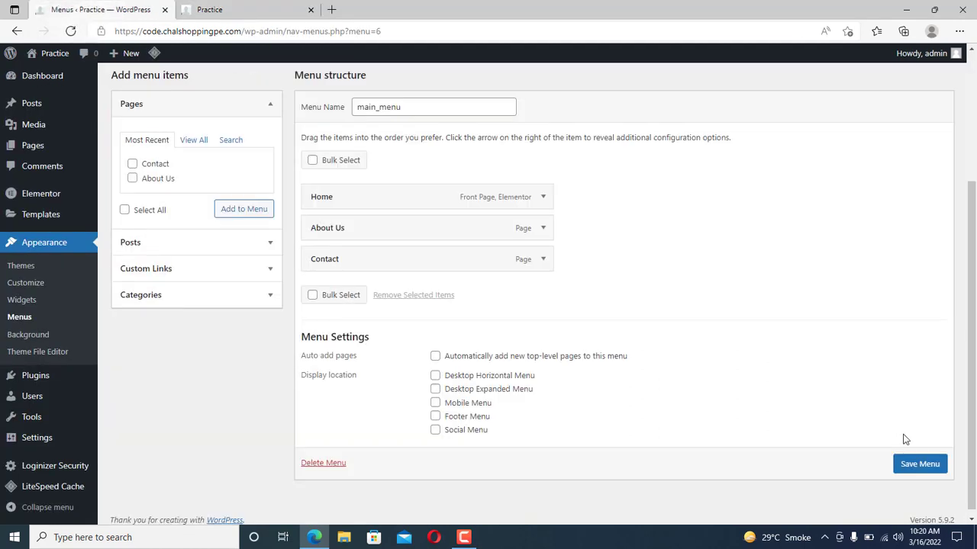
click(919, 464)
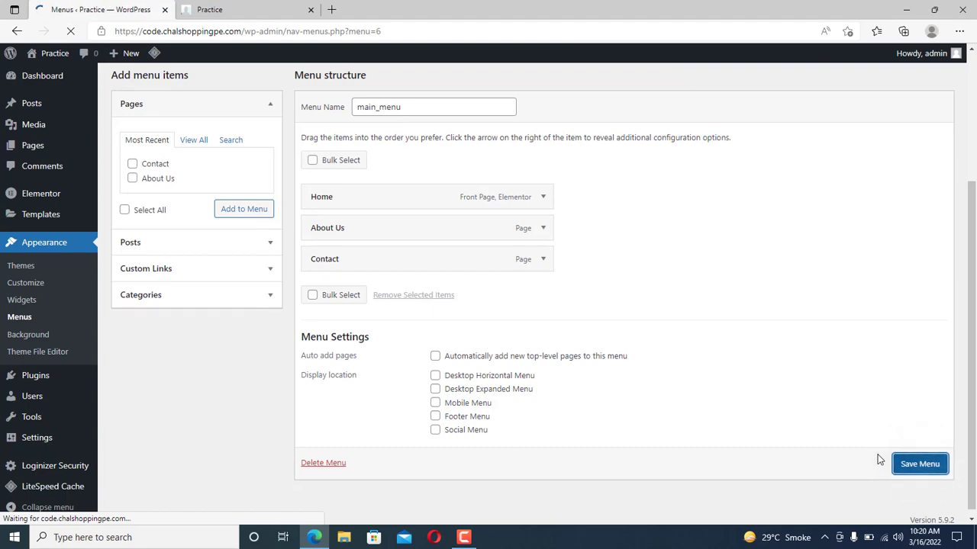
scroll(635, 377, down, 2)
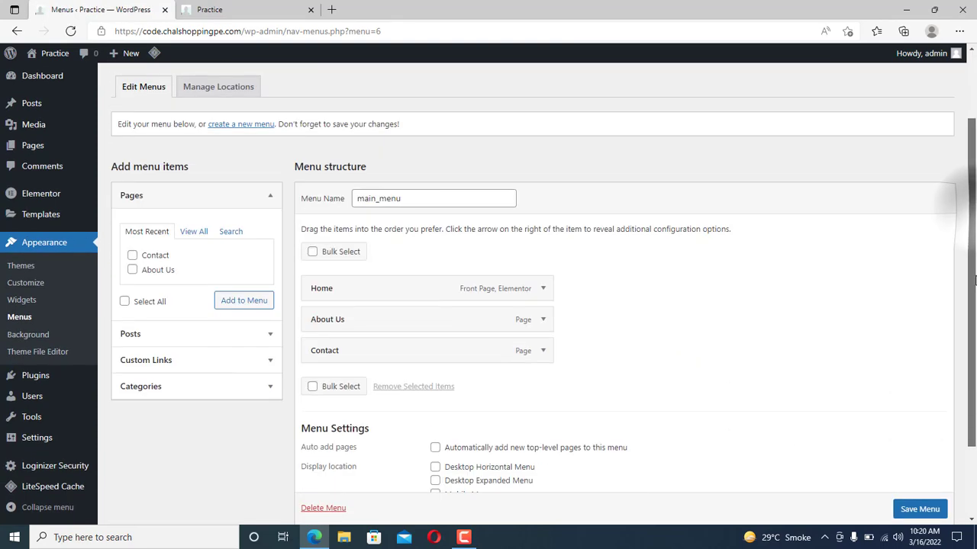
click(241, 9)
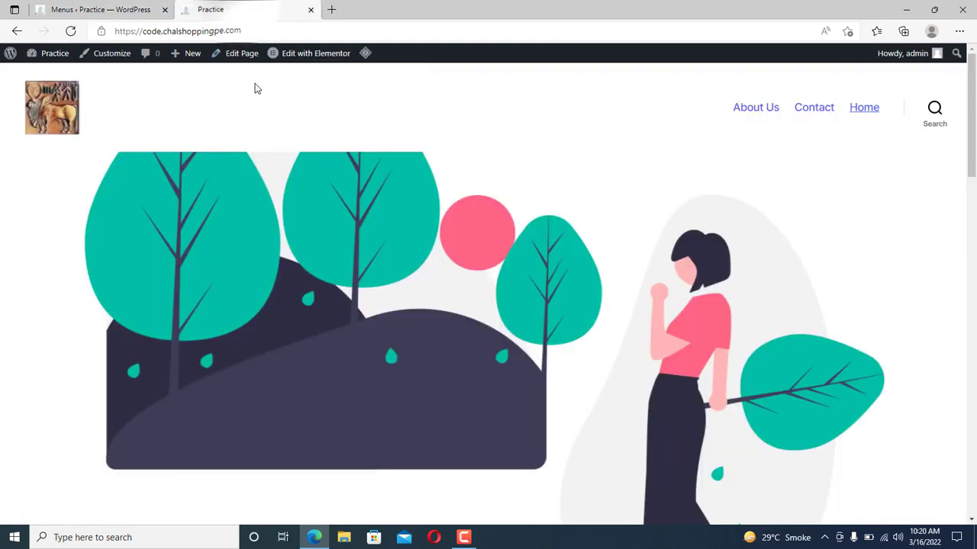
click(71, 32)
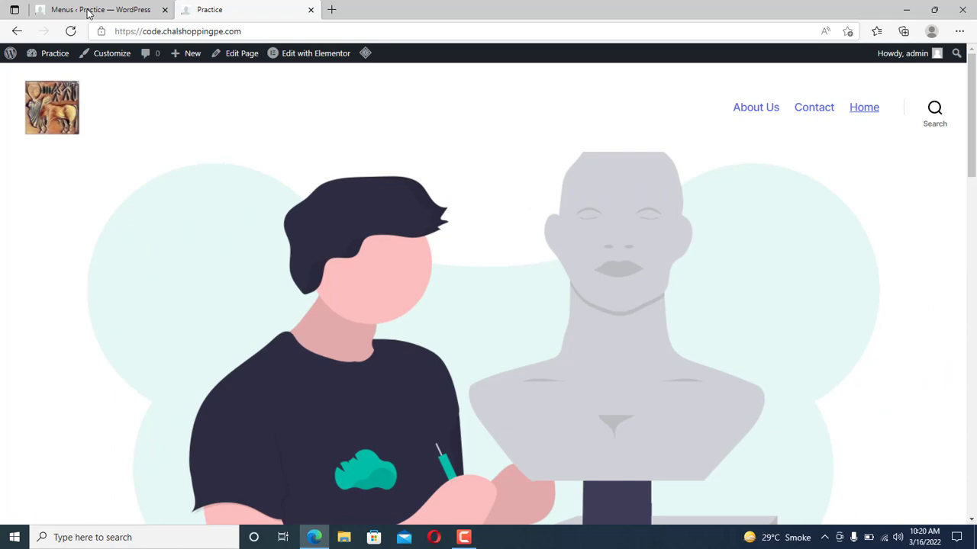
Return to the WordPress admin and open main_menu in the theme Customizer's menu settings.
click(90, 8)
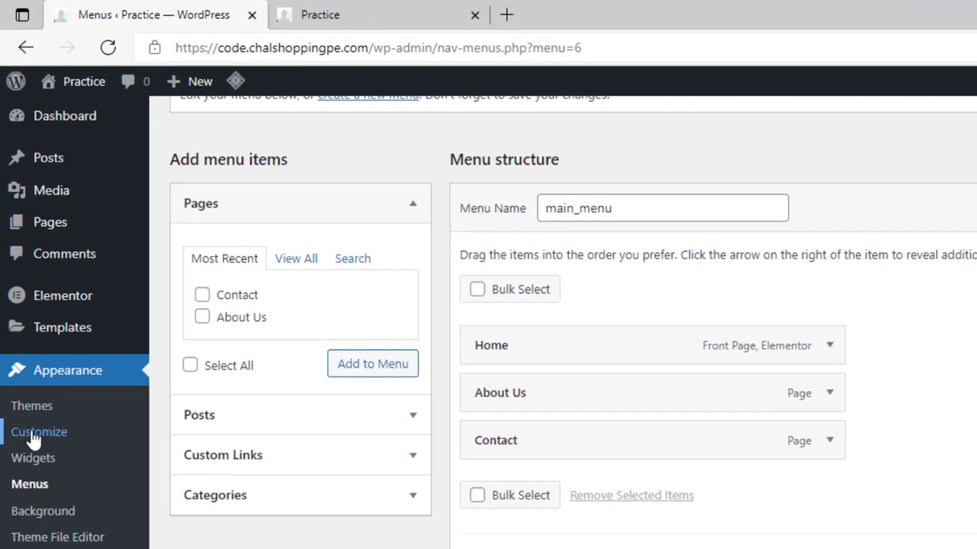
click(39, 435)
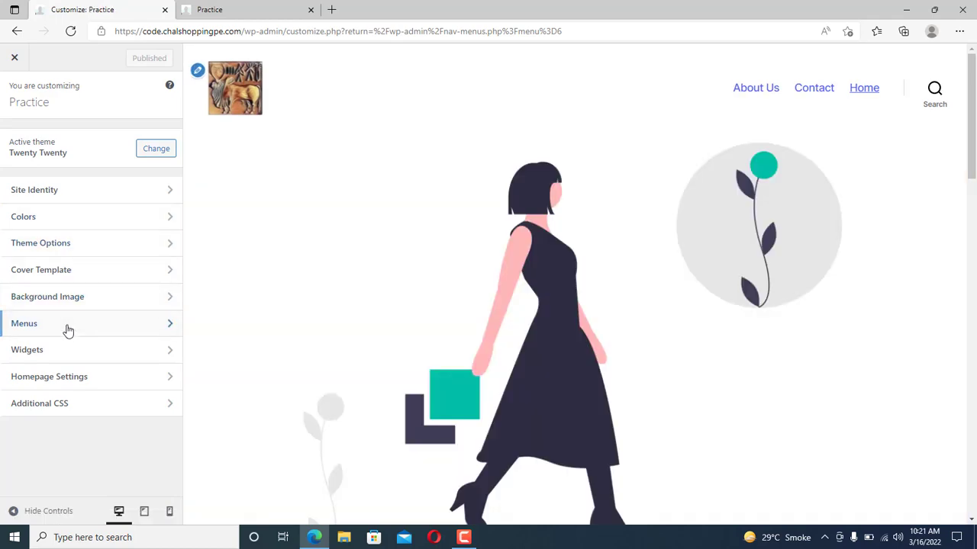
click(64, 325)
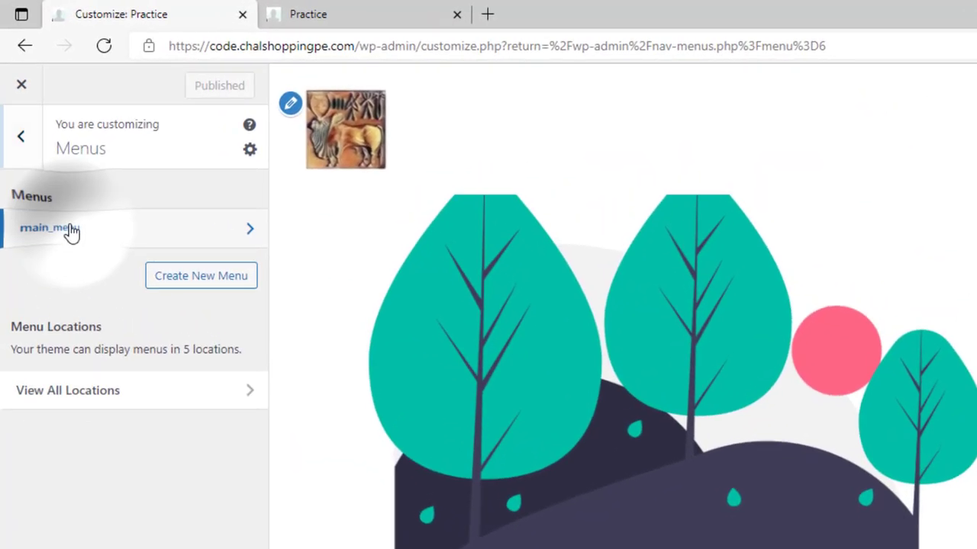
click(48, 156)
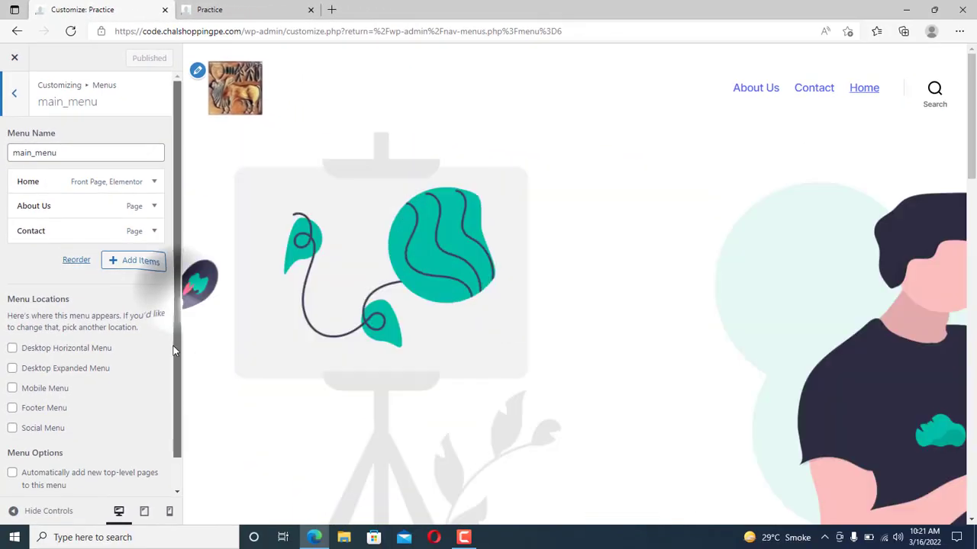
Enable automatically adding new top-level pages to main_menu.
drag(176, 346, 176, 455)
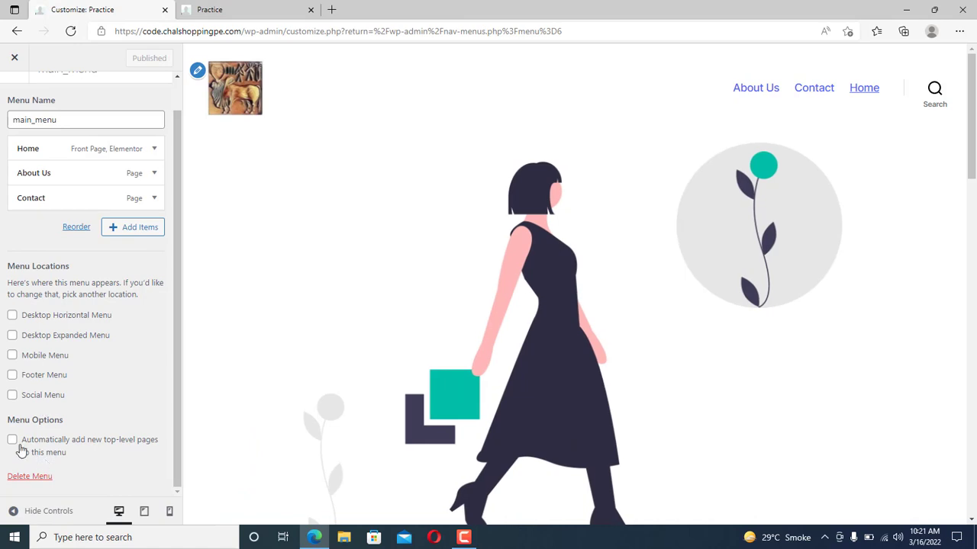
click(13, 441)
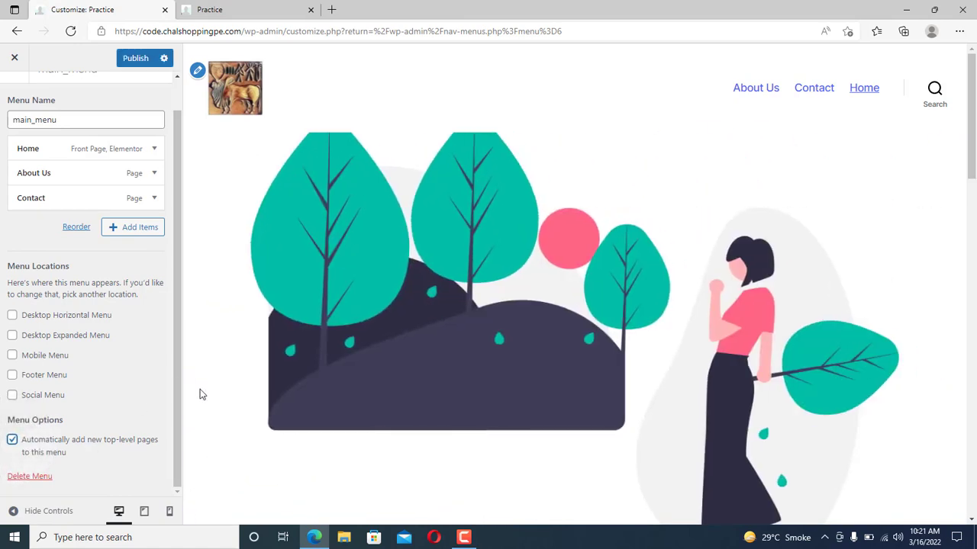
scroll(174, 392, up, 2)
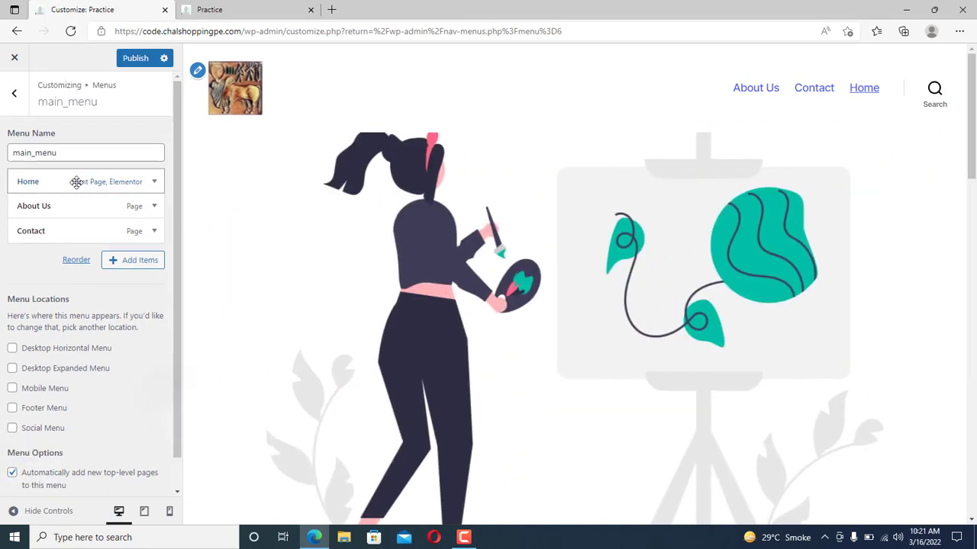
Move Home to the end of main_menu, reorder it back to first place, and publish the changes.
drag(77, 181, 69, 239)
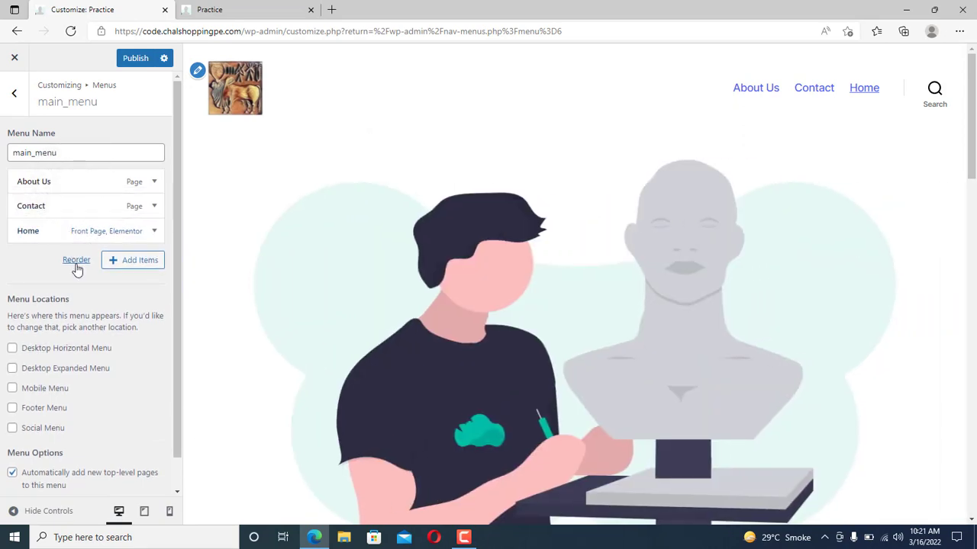
click(77, 260)
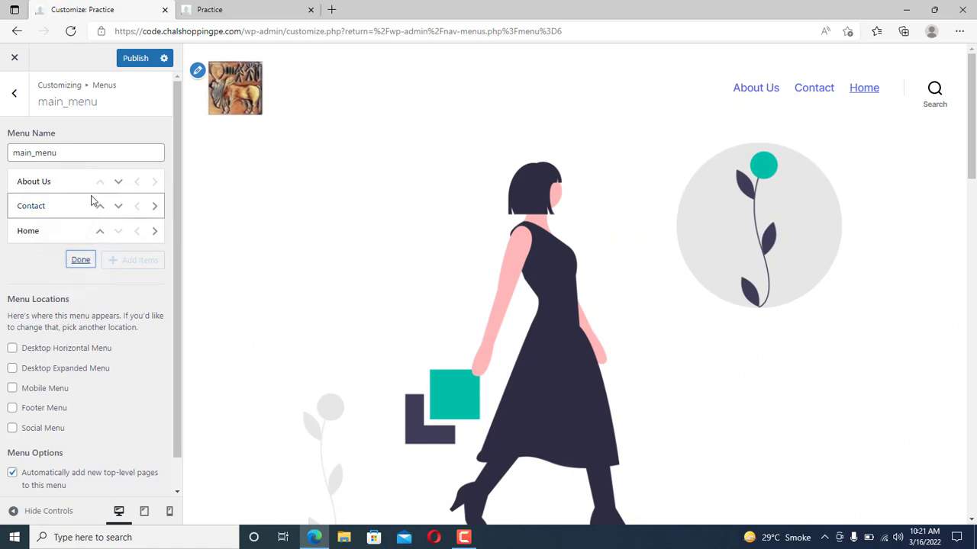
click(100, 230)
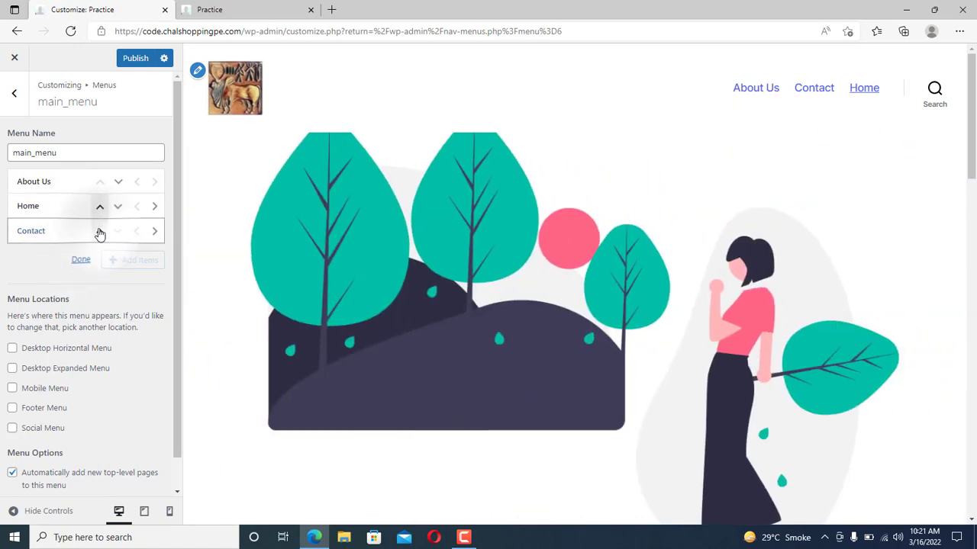
click(99, 208)
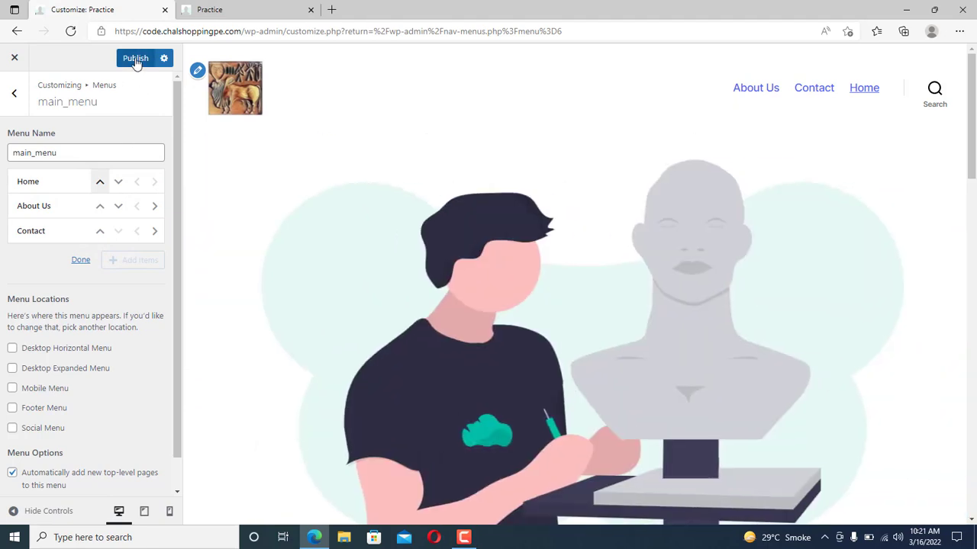
click(135, 59)
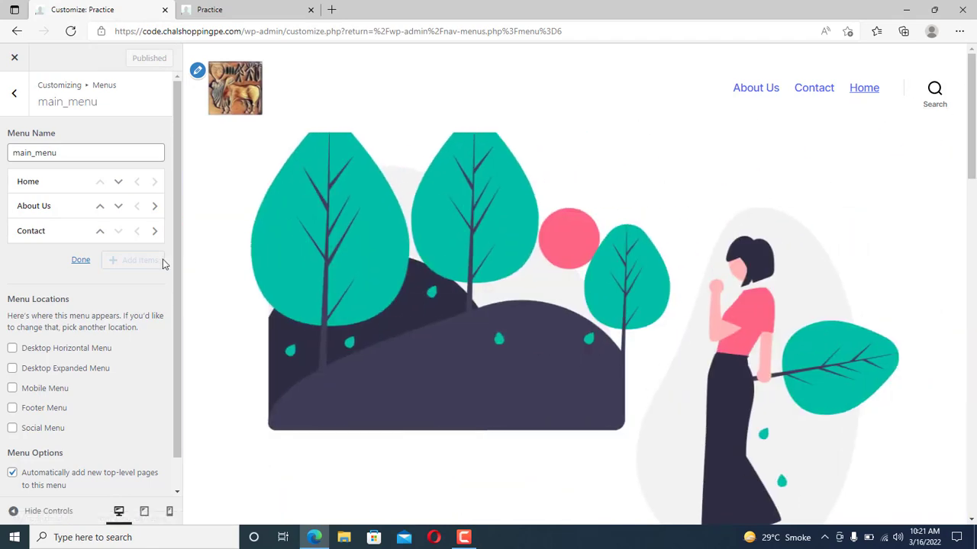
click(81, 260)
Assign main_menu to the Desktop Horizontal Menu location, disable automatically adding new top-level pages, and publish.
click(13, 348)
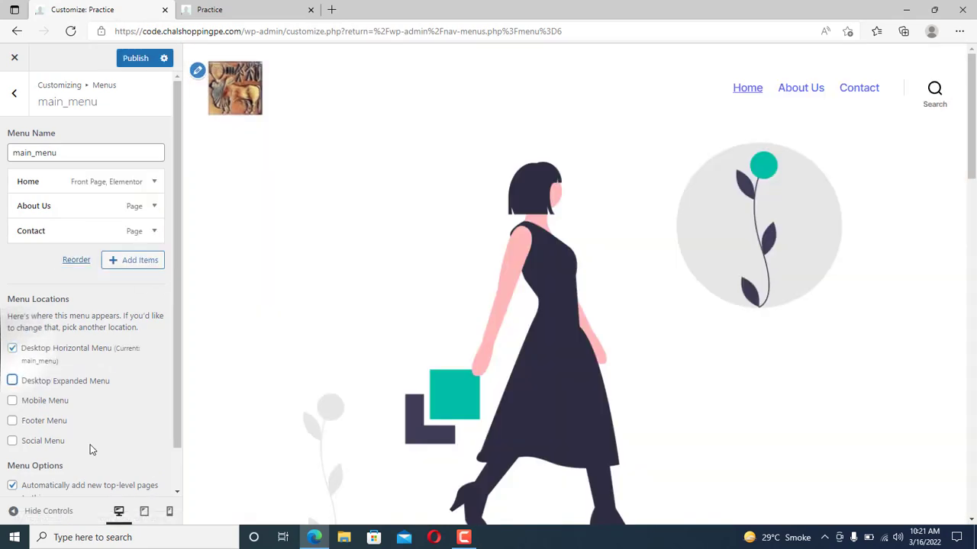
scroll(176, 431, down, 2)
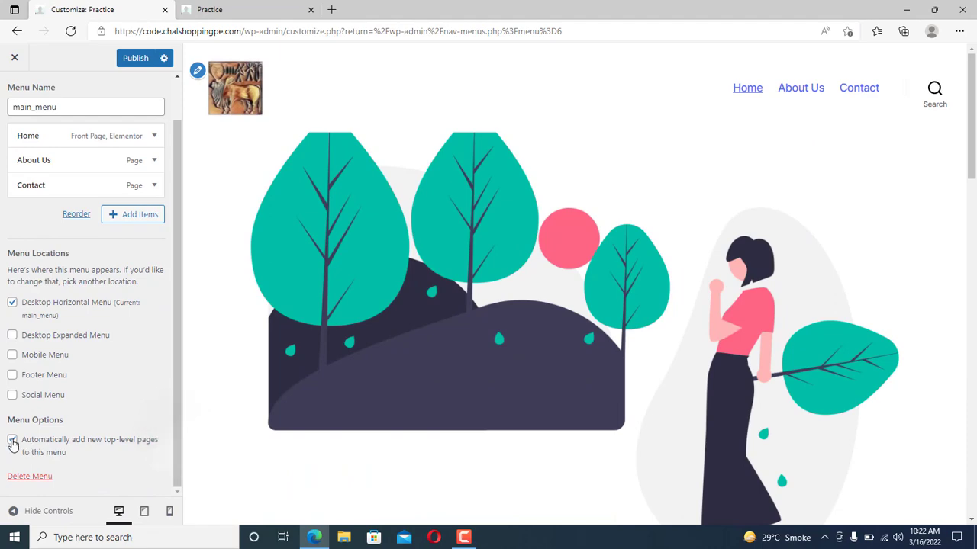
click(13, 441)
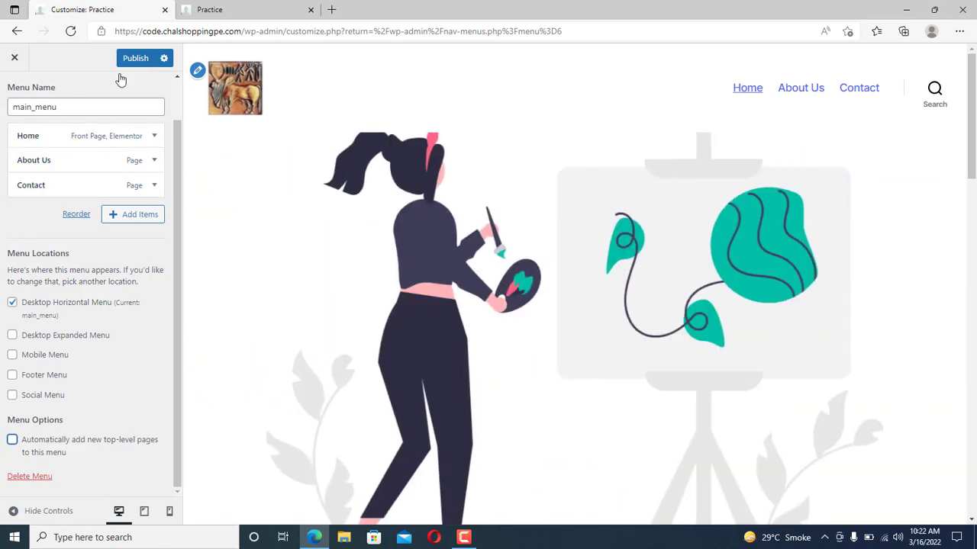
click(131, 59)
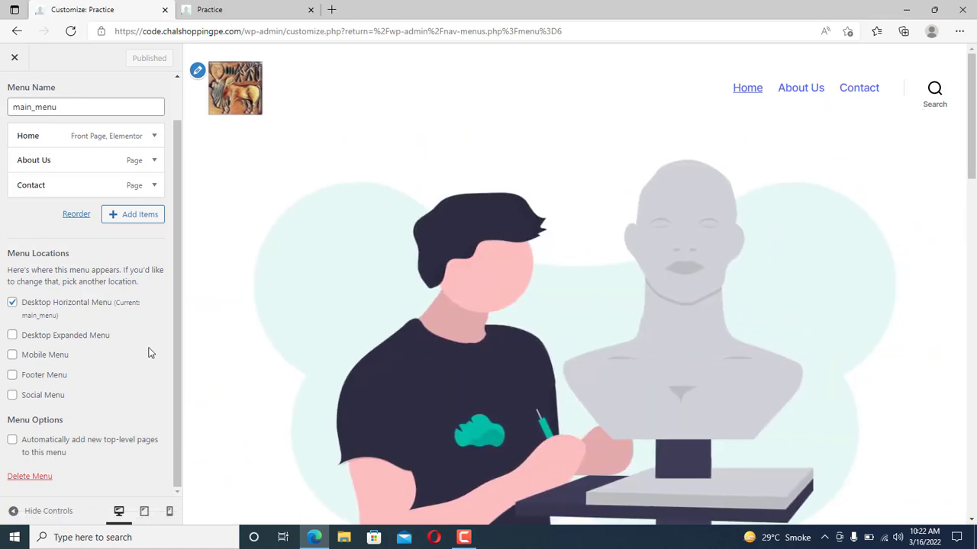
Leave the main_menu settings and close the Customizer.
scroll(175, 328, up, 2)
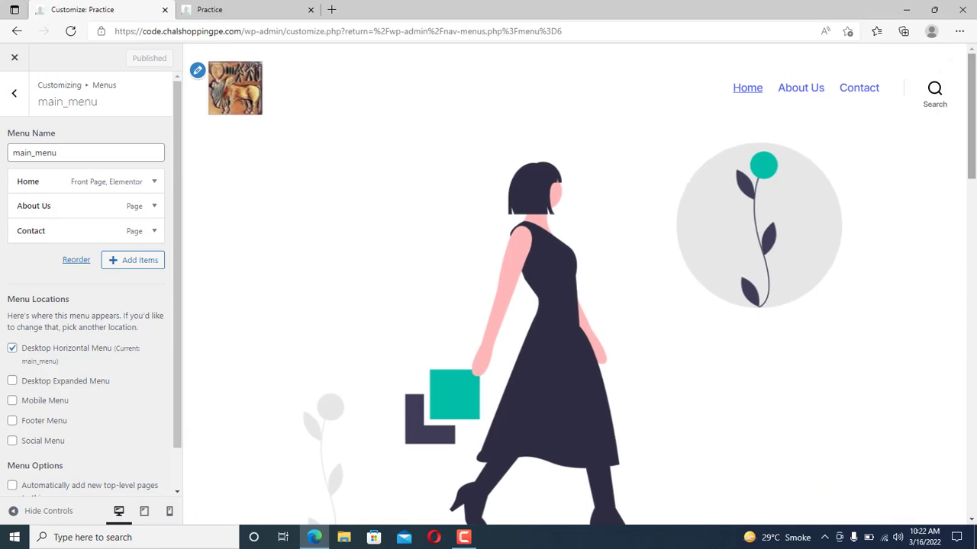
mouse_move(973, 102)
mouse_down()
mouse_move(975, 226)
mouse_move(970, 98)
mouse_up()
click(11, 96)
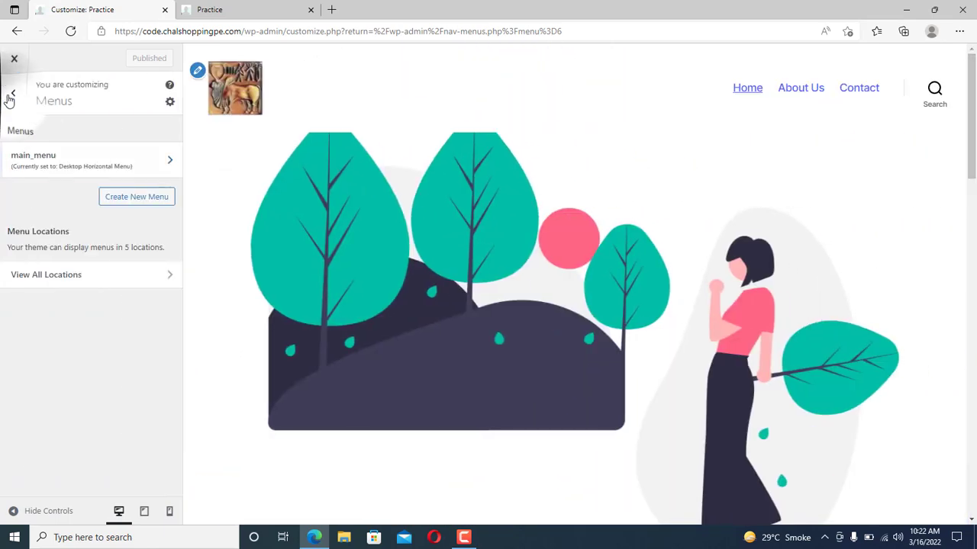
click(10, 100)
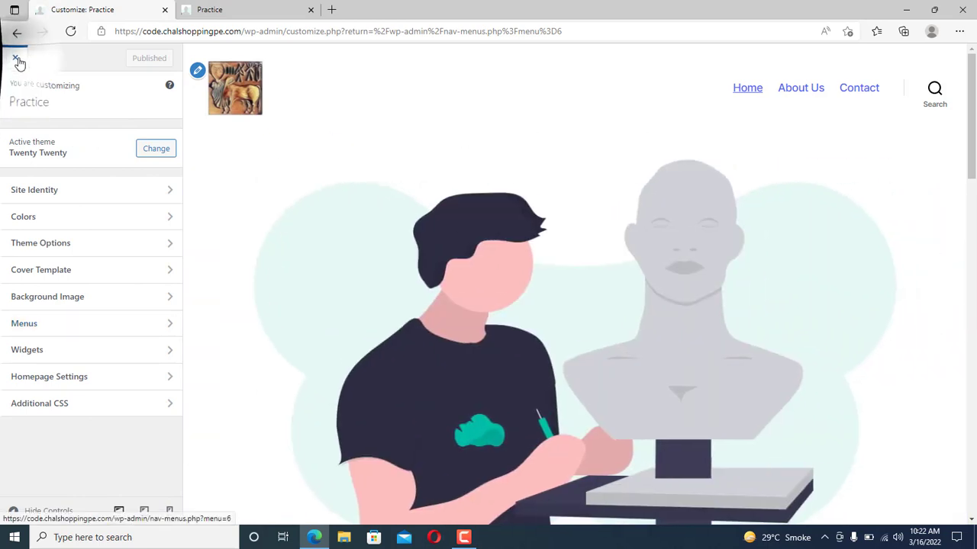
click(14, 57)
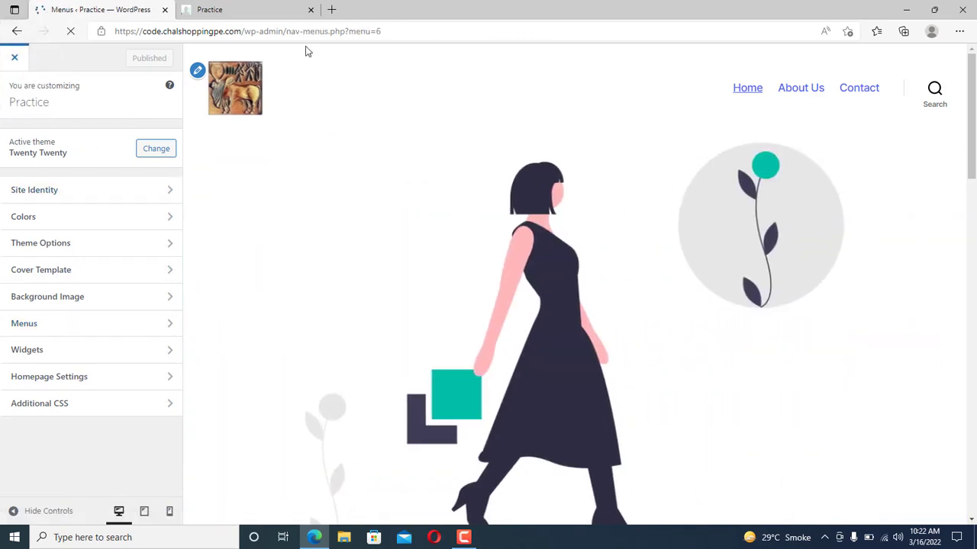
Reload the live homepage and examine its header navigation and the content down the page.
click(268, 15)
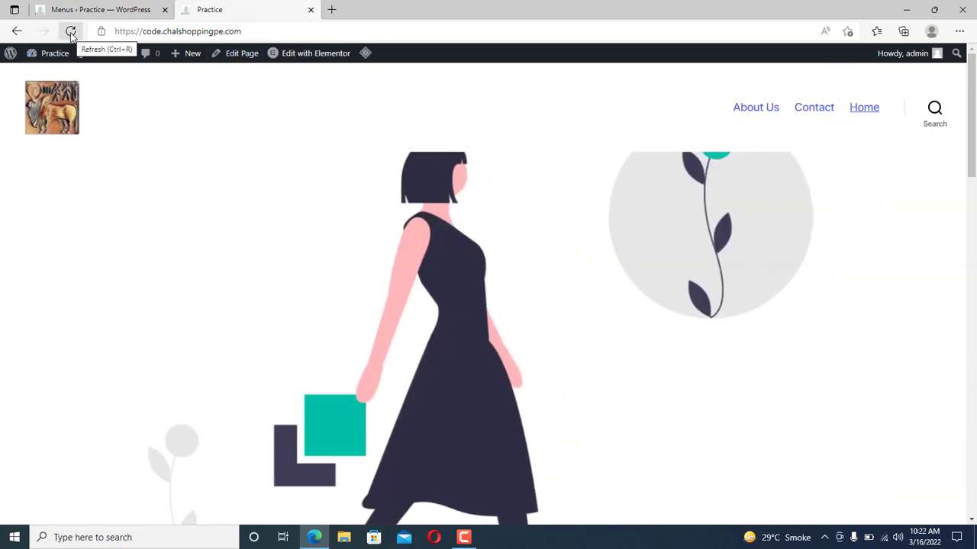
click(71, 34)
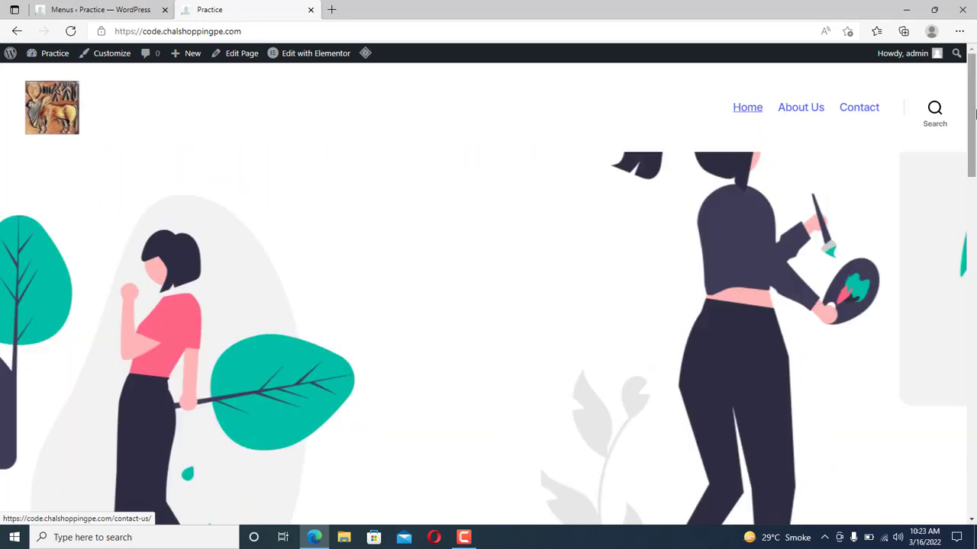
scroll(958, 110, down, 6)
scroll(488, 293, down, 6)
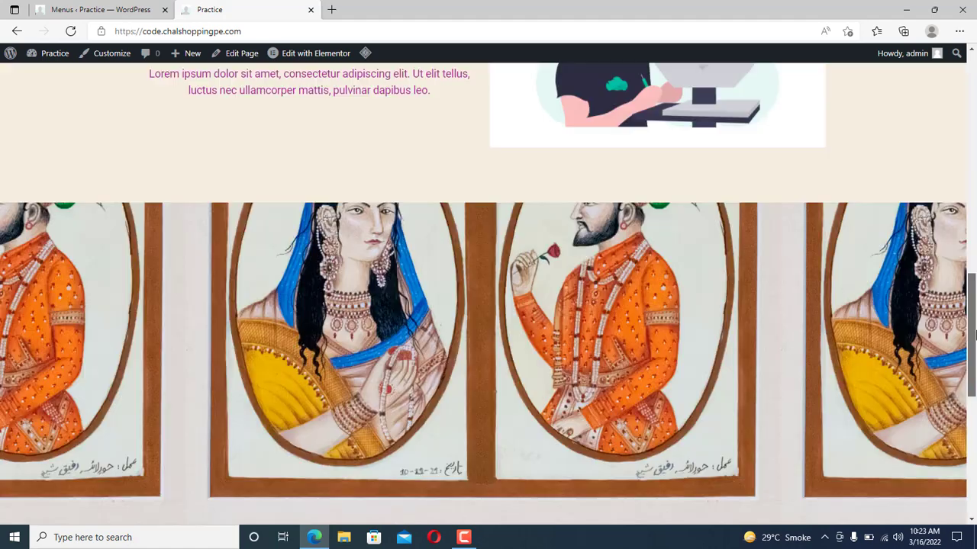
drag(974, 370, 975, 89)
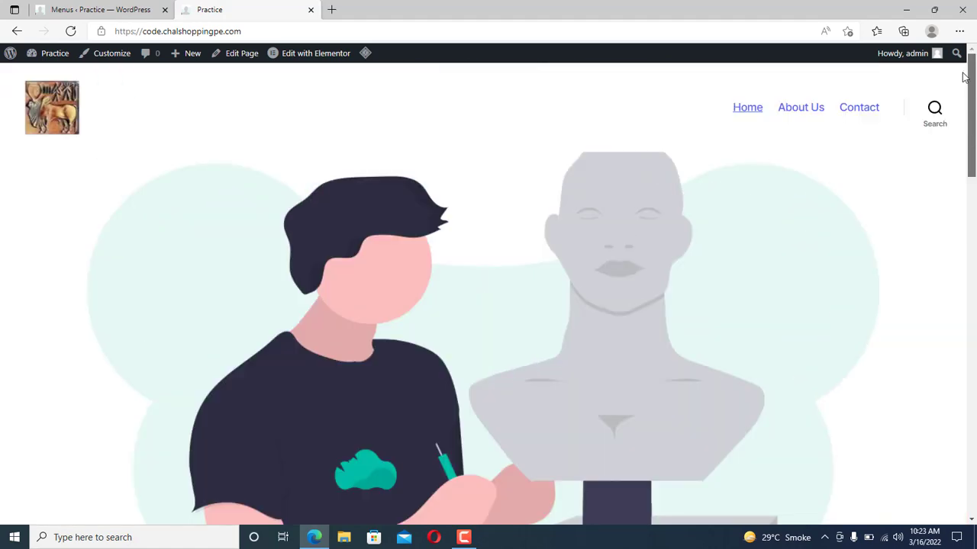
View the About Us and Contact pages through the header navigation and return to the WordPress dashboard.
click(801, 109)
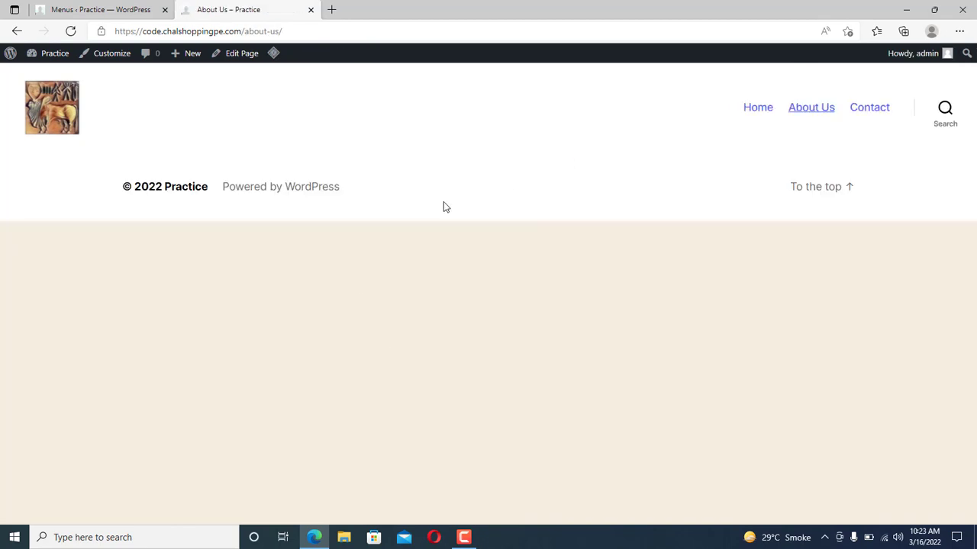
click(868, 110)
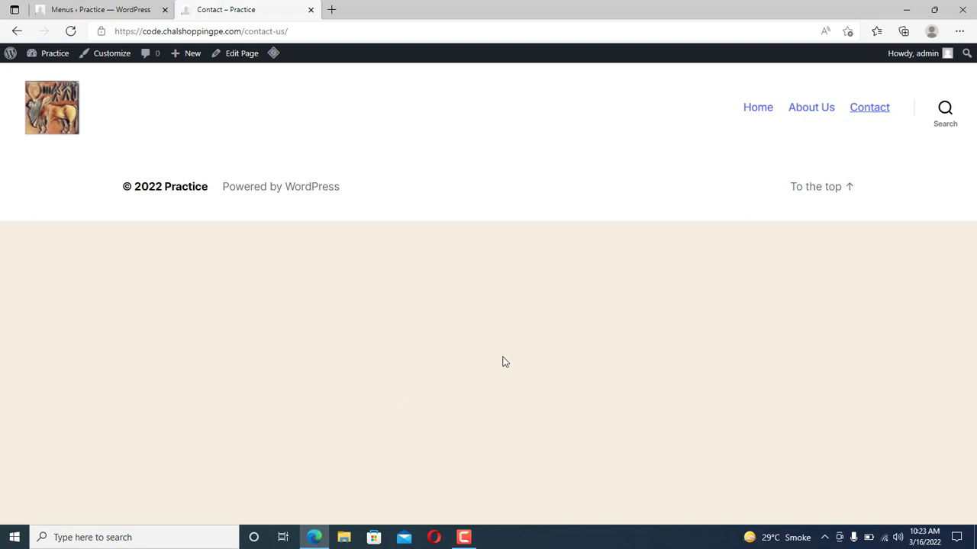
click(801, 112)
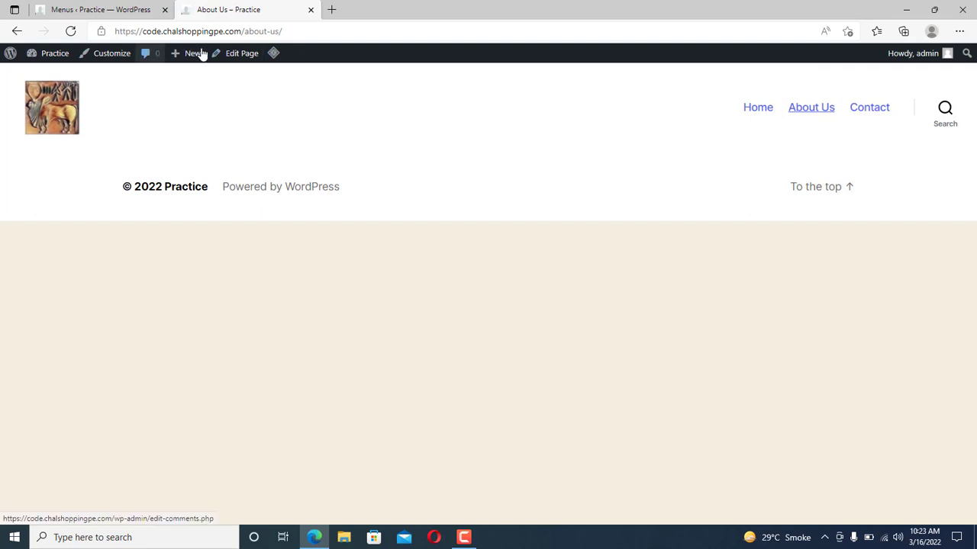
click(36, 77)
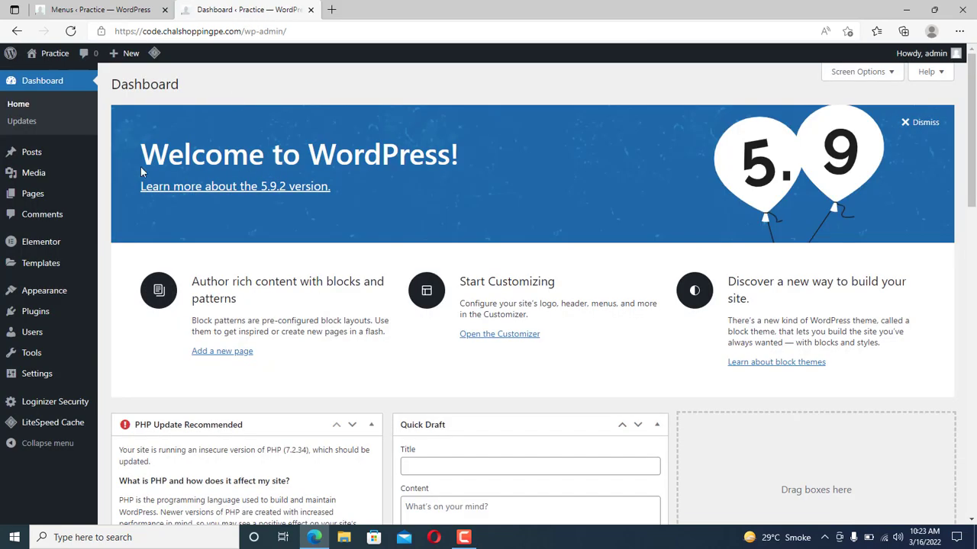
Open the About Us page from the pages list and edit it with Elementor, leaving the block editor without saving.
click(29, 200)
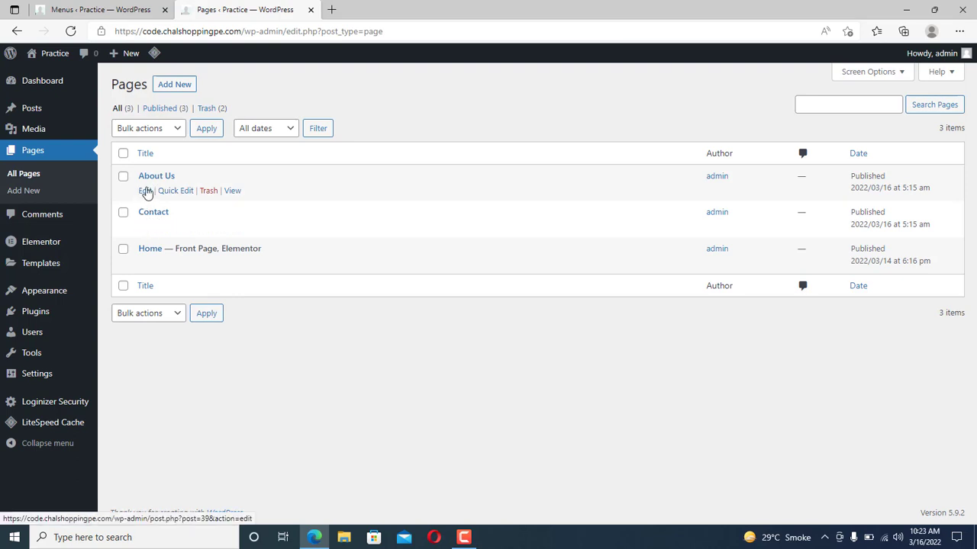
click(146, 192)
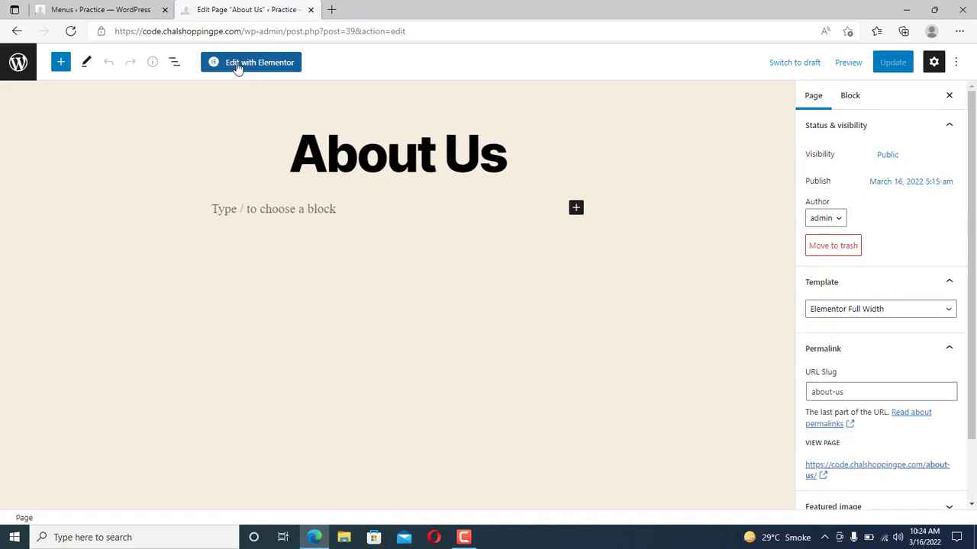
click(641, 229)
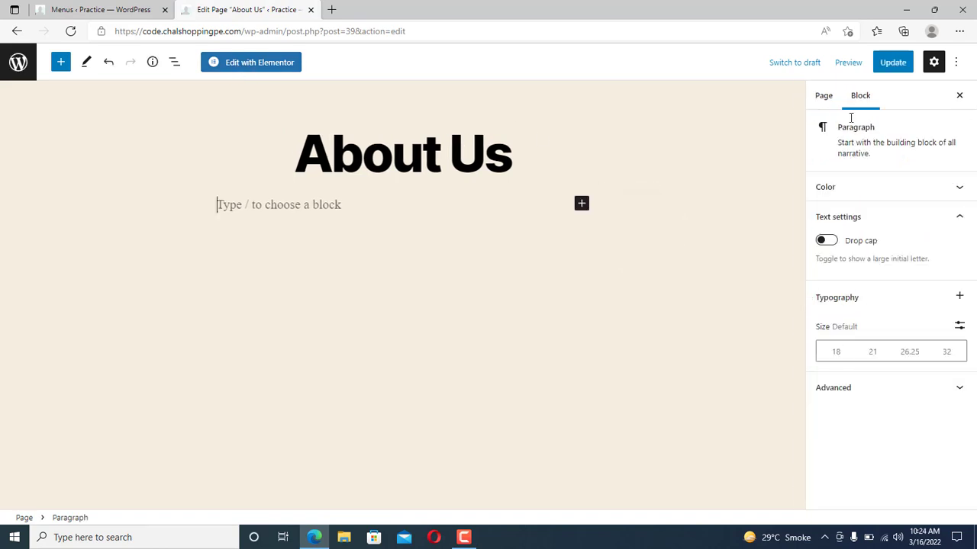
click(828, 99)
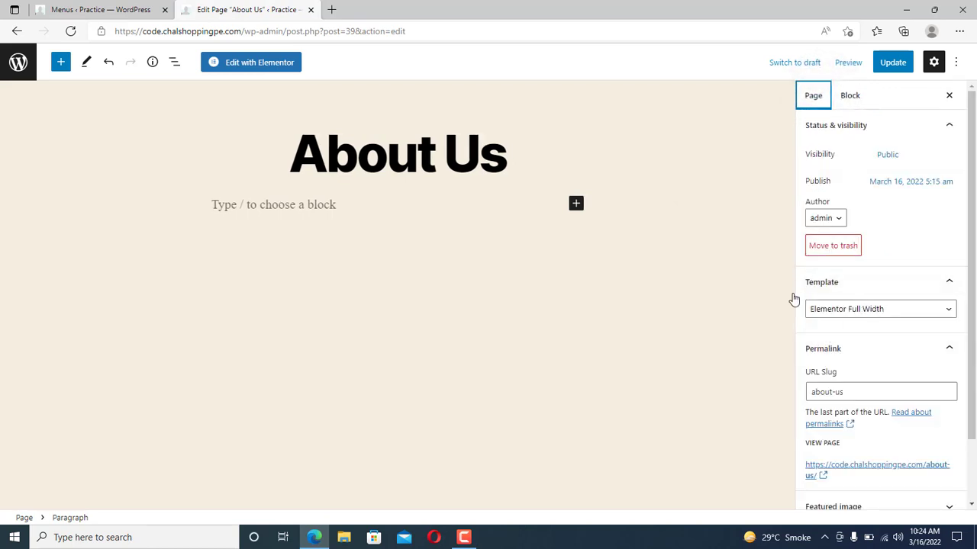
click(263, 63)
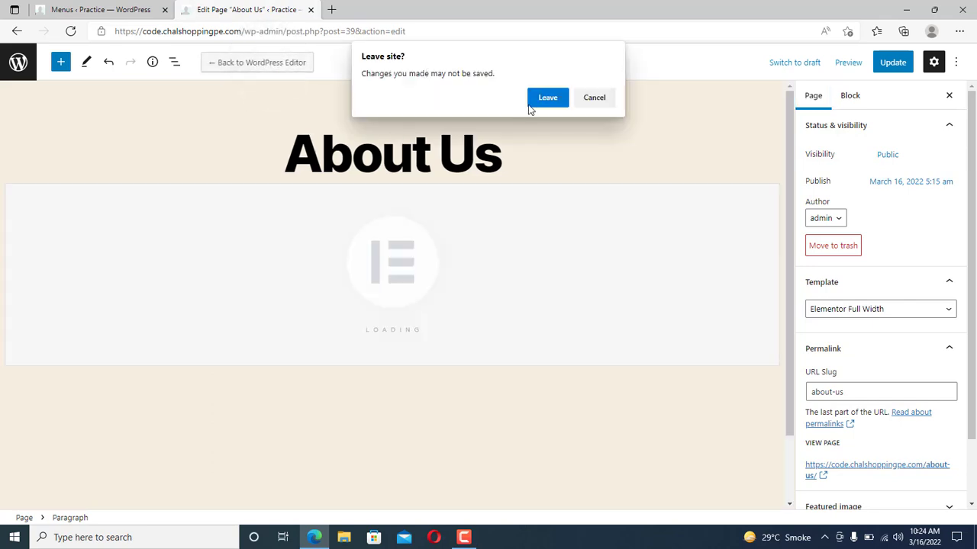
click(546, 100)
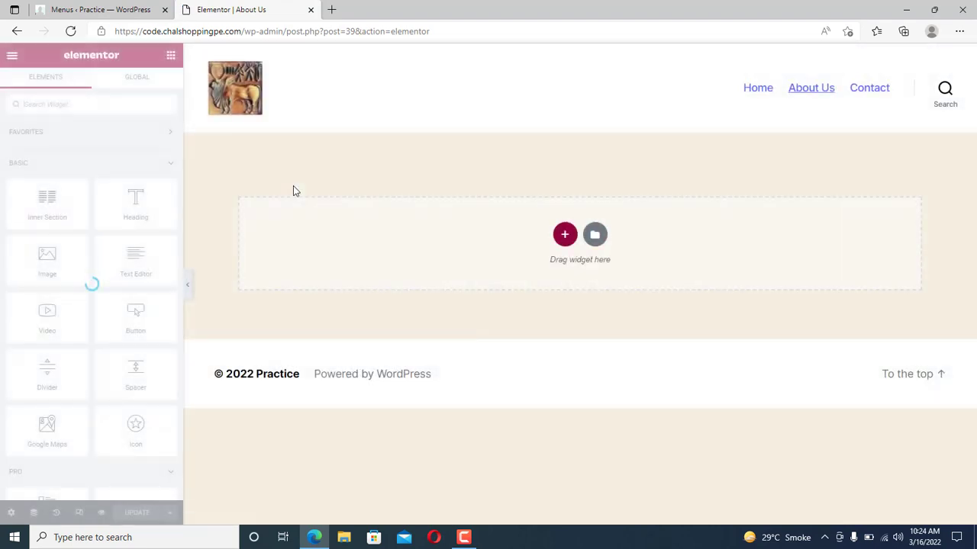
Add a single-column section to the About Us page and set its content width to Full Width.
click(566, 235)
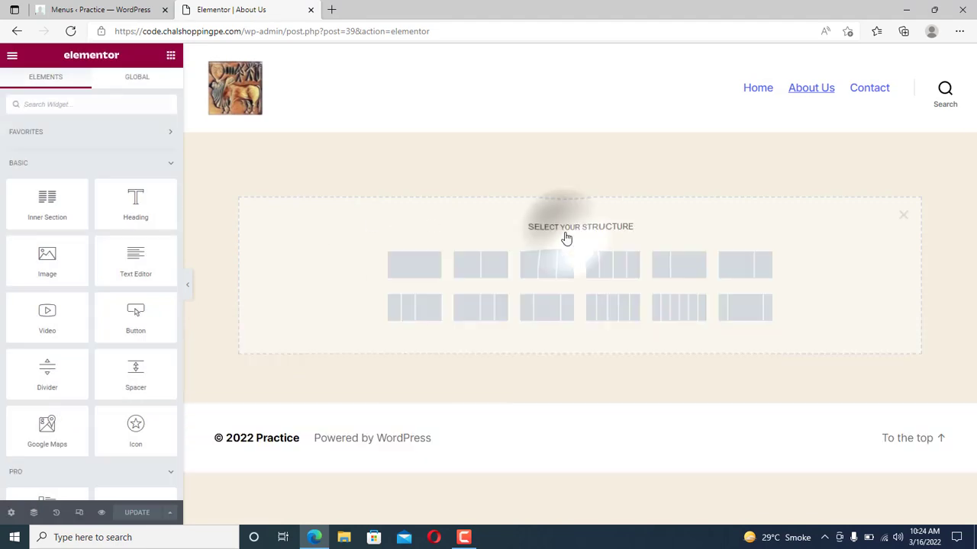
click(417, 271)
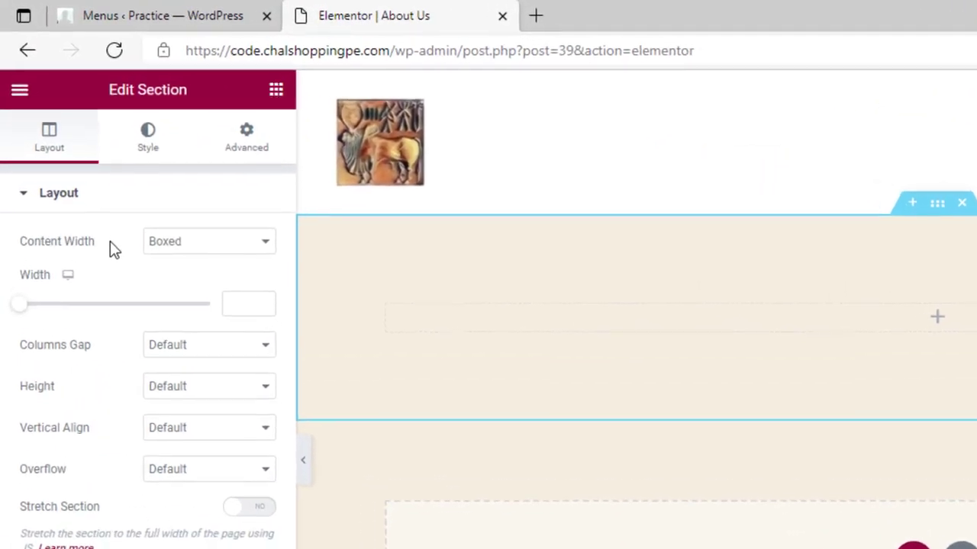
click(134, 164)
click(125, 188)
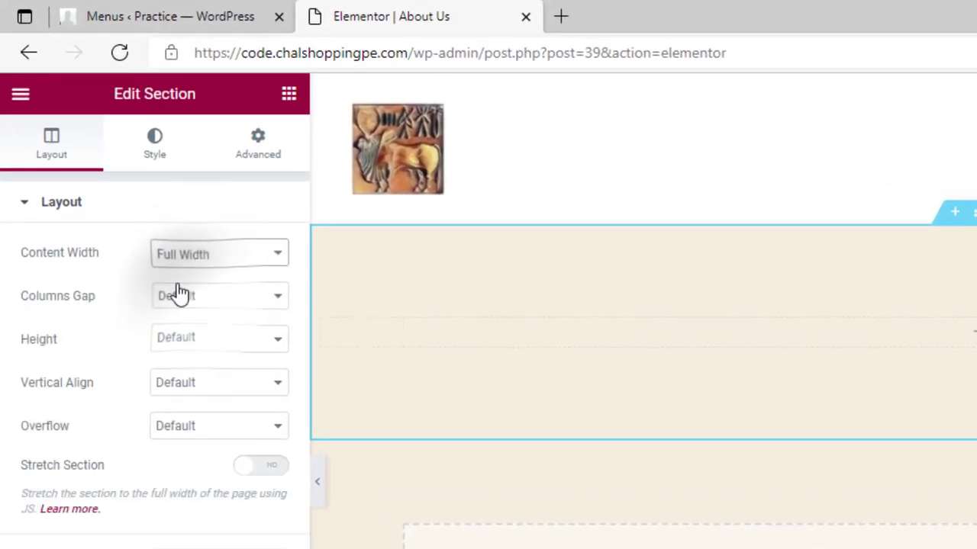
Give the section a Classic background using the uploaded image "installation of wordpress on subdomain" from the Website2 folder.
click(154, 141)
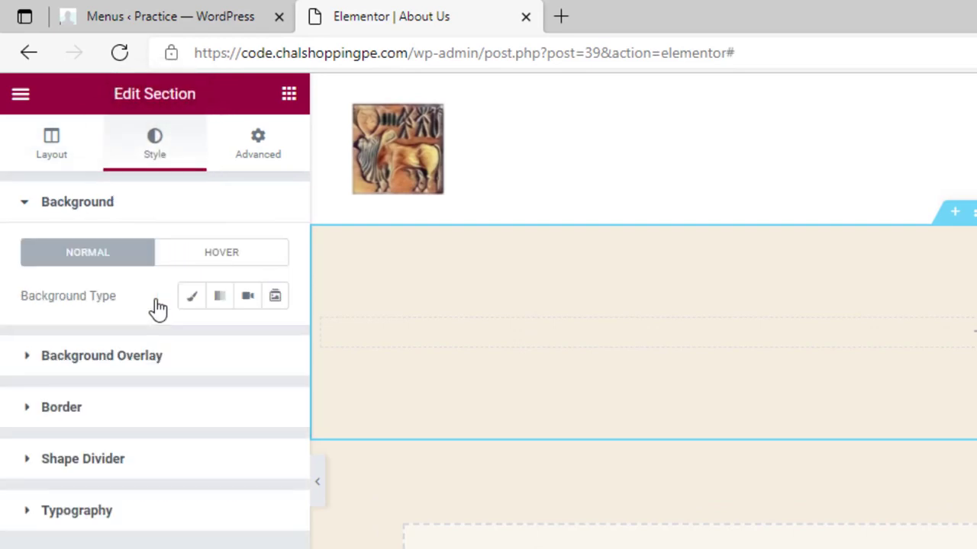
click(190, 299)
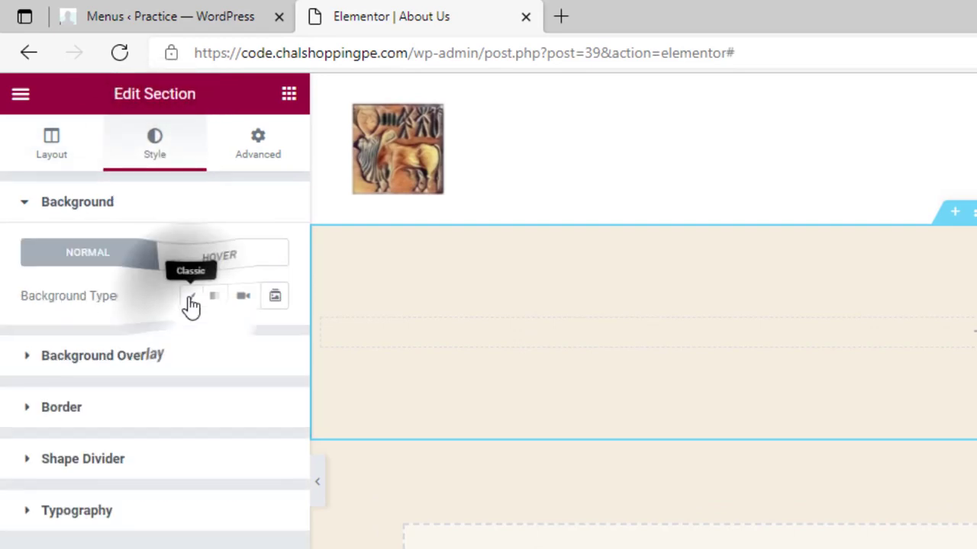
click(141, 444)
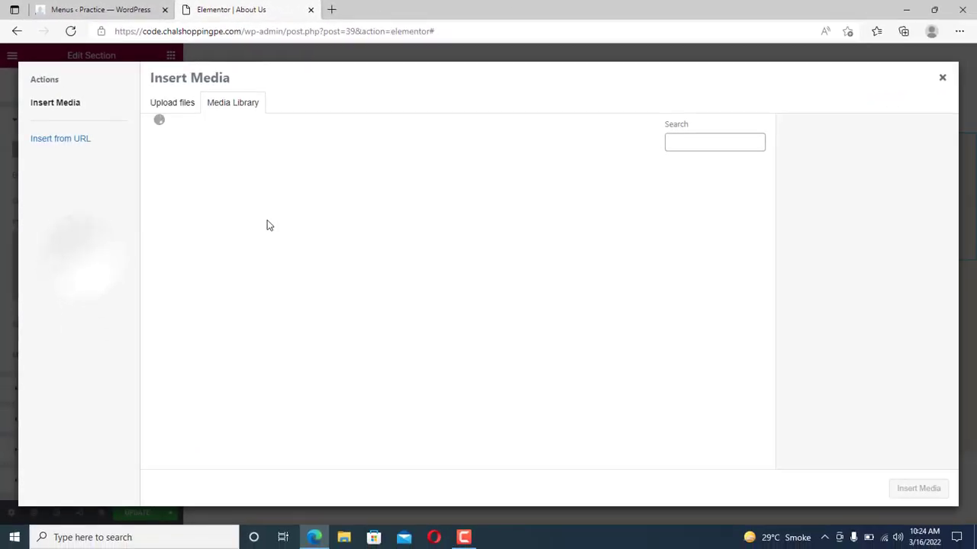
click(174, 103)
click(558, 297)
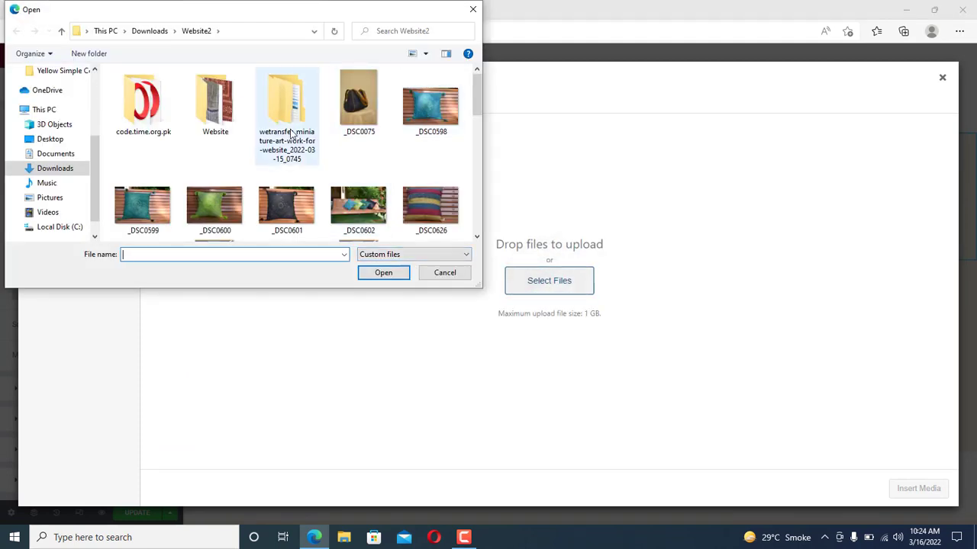
drag(479, 98, 479, 197)
click(142, 183)
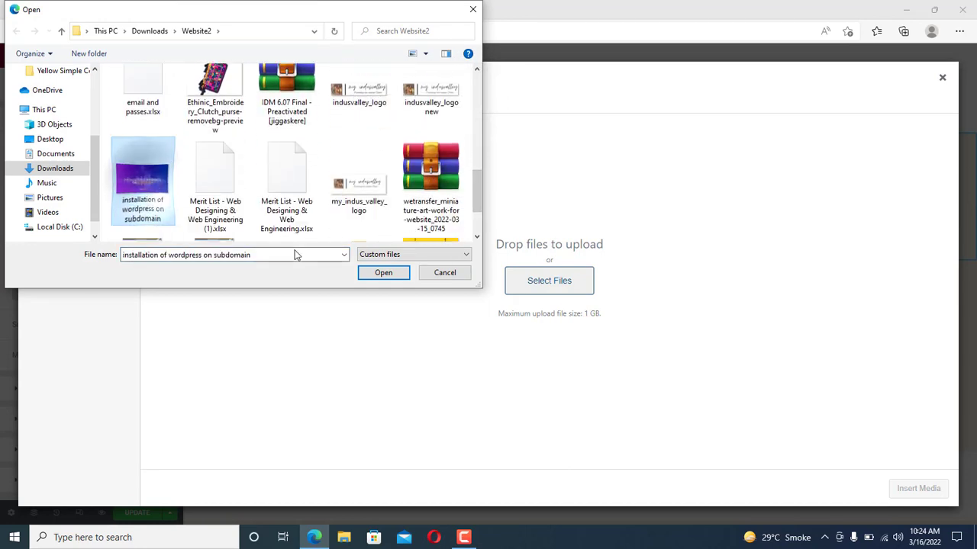
click(383, 274)
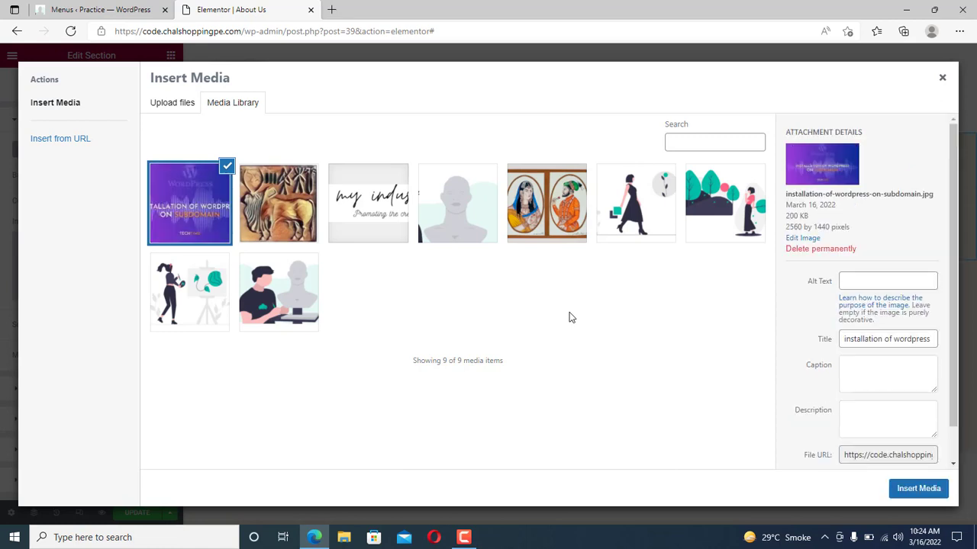
click(919, 492)
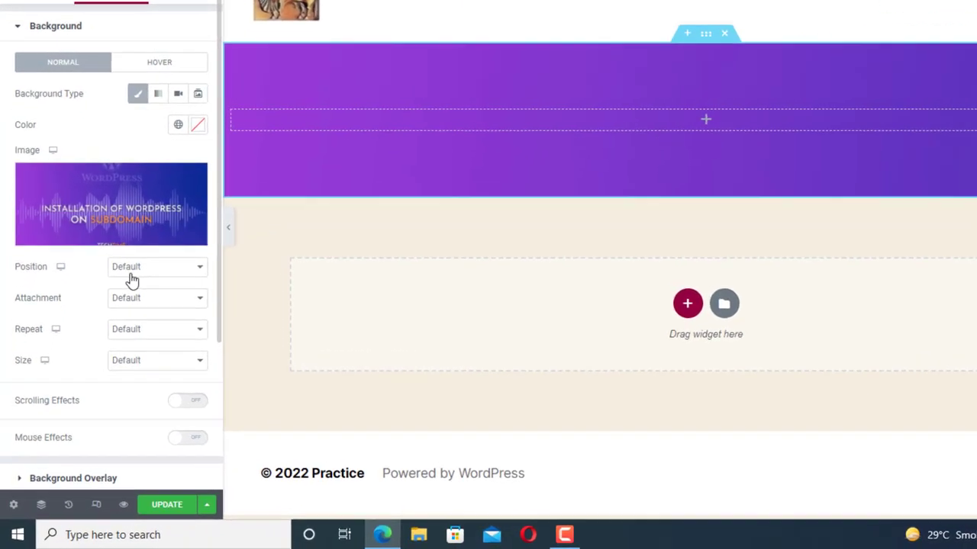
Set the section's background image position to Center Center and keep its attachment at Default.
click(126, 318)
click(196, 223)
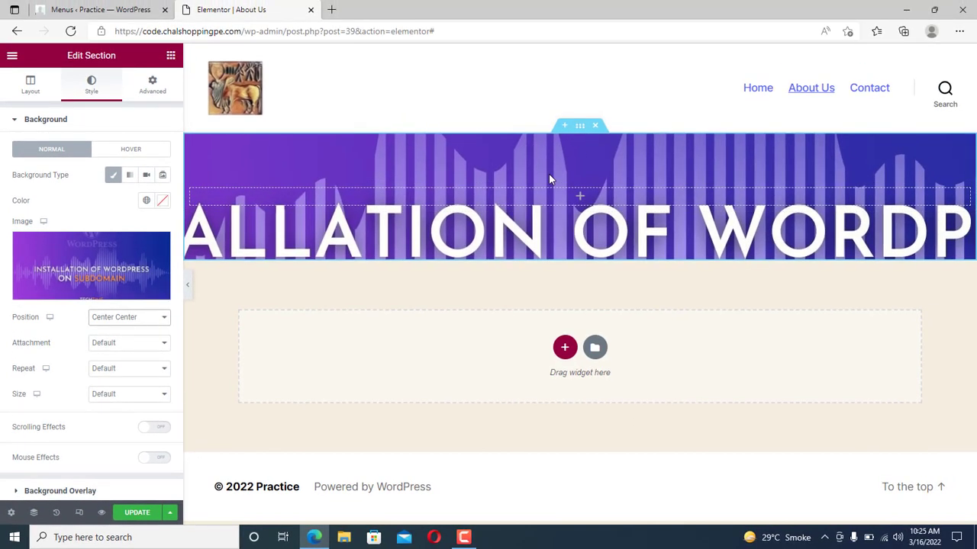
click(112, 345)
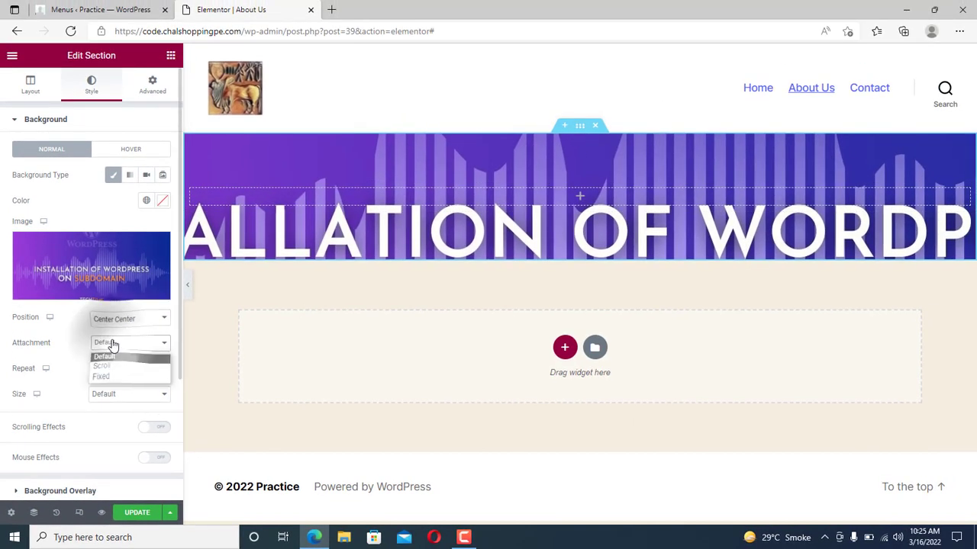
click(115, 358)
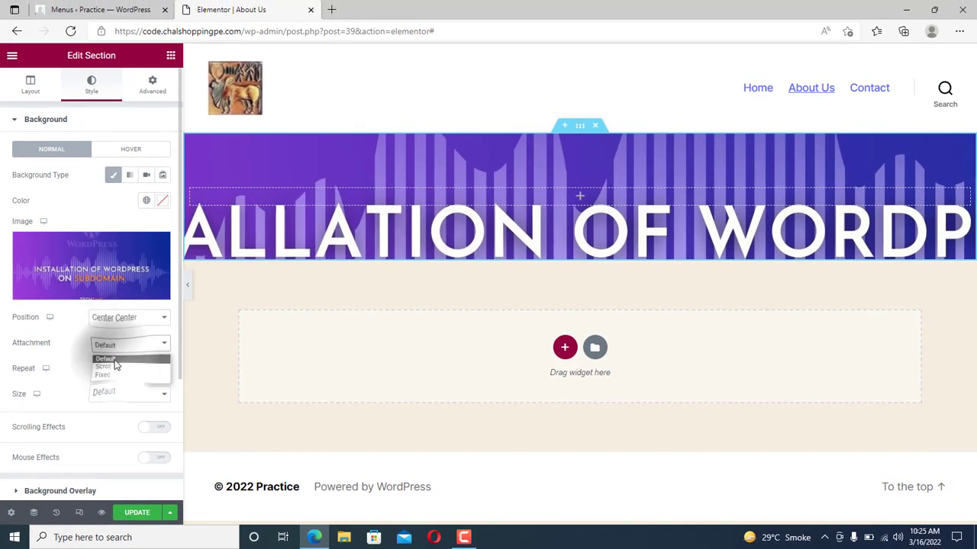
Set the section's height to Min Height with a minimum of 147 px.
click(31, 84)
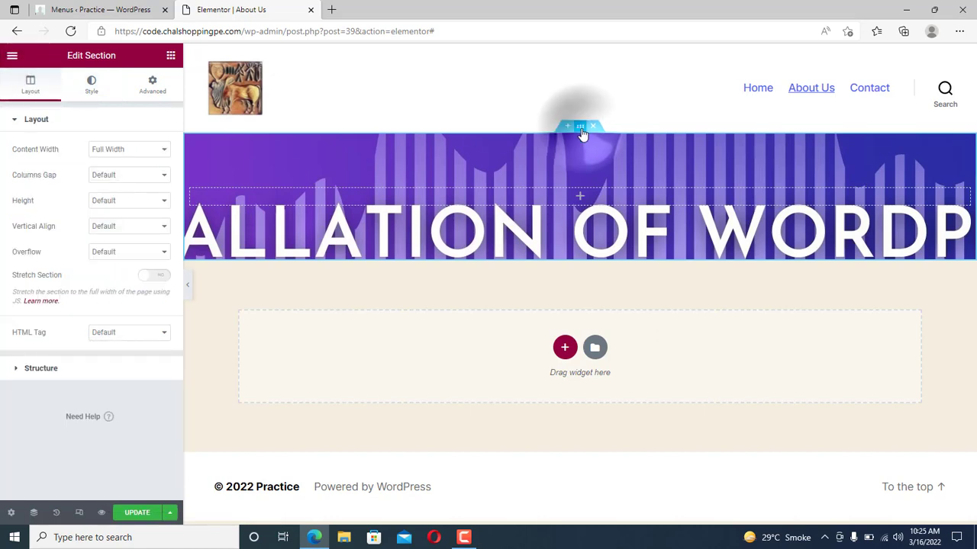
click(144, 202)
click(114, 232)
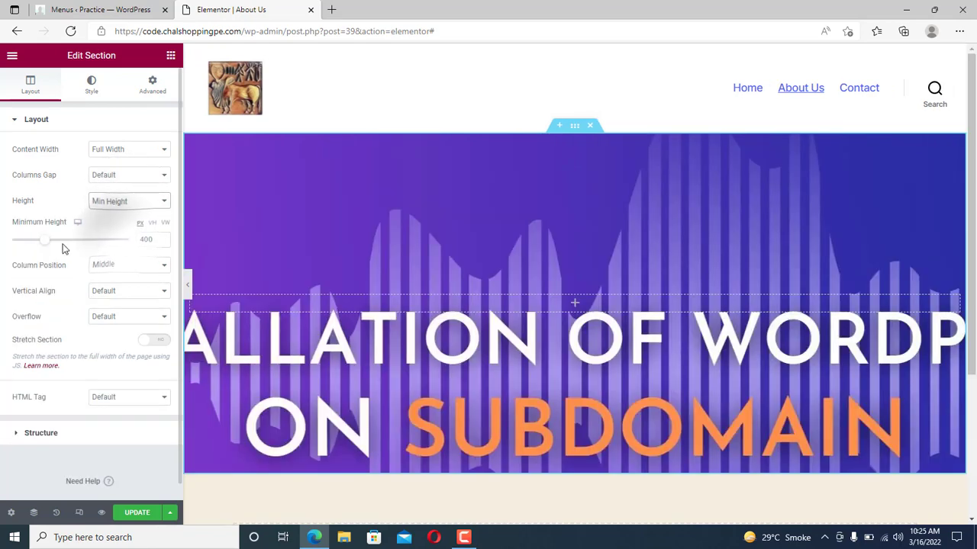
mouse_move(43, 241)
mouse_down()
mouse_move(54, 242)
mouse_move(24, 244)
mouse_up()
scroll(975, 195, down, 1)
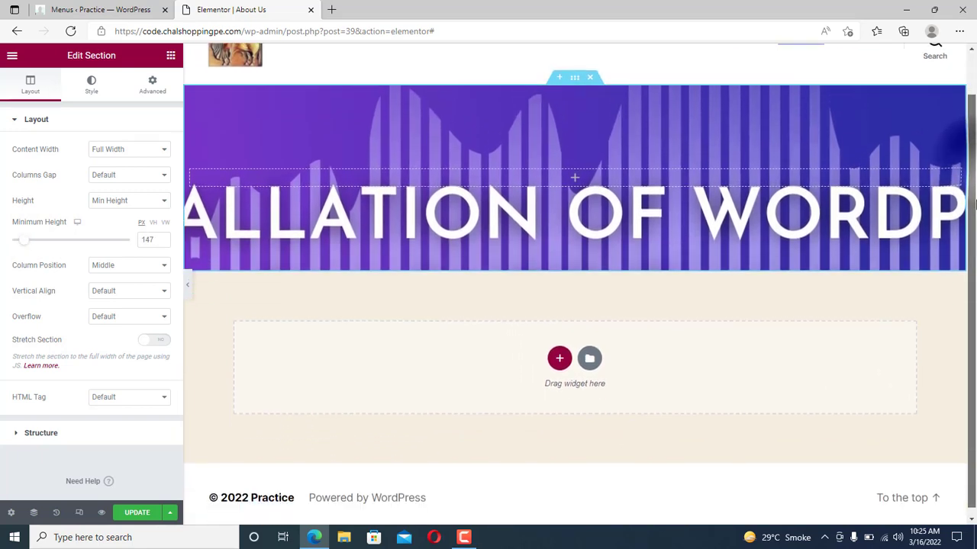
Set the section's background image position to Top Center.
click(90, 87)
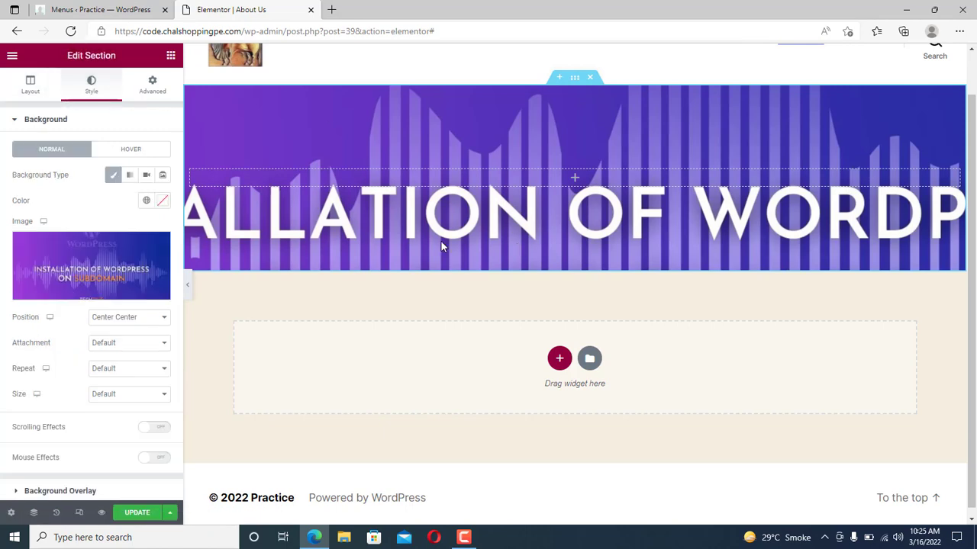
click(120, 317)
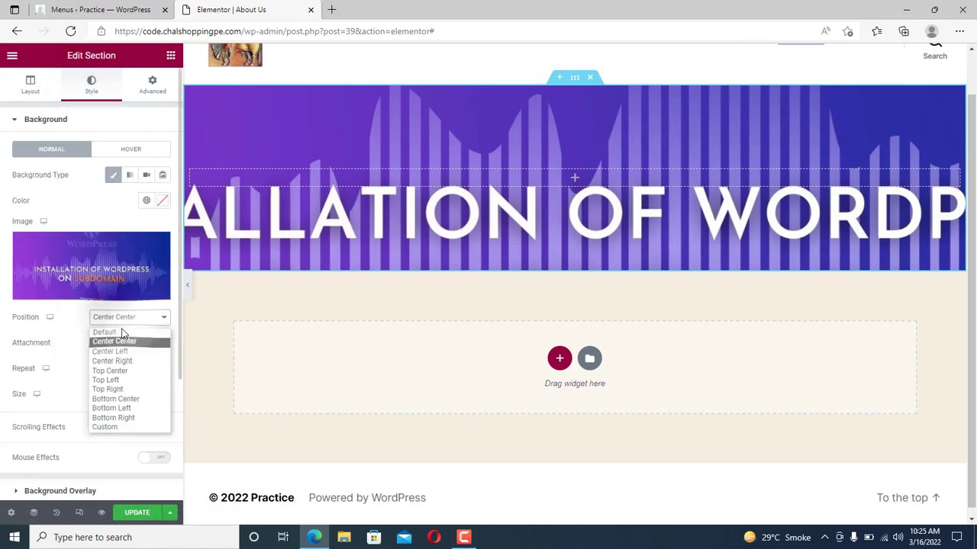
click(123, 372)
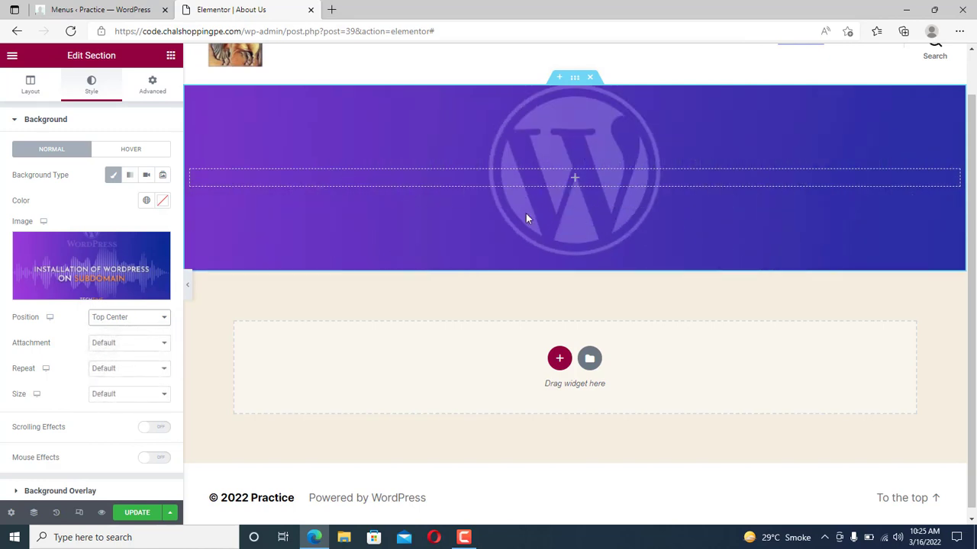
Add a center-aligned heading with the title "About Us" inside the purple background section.
scroll(797, 136, up, 1)
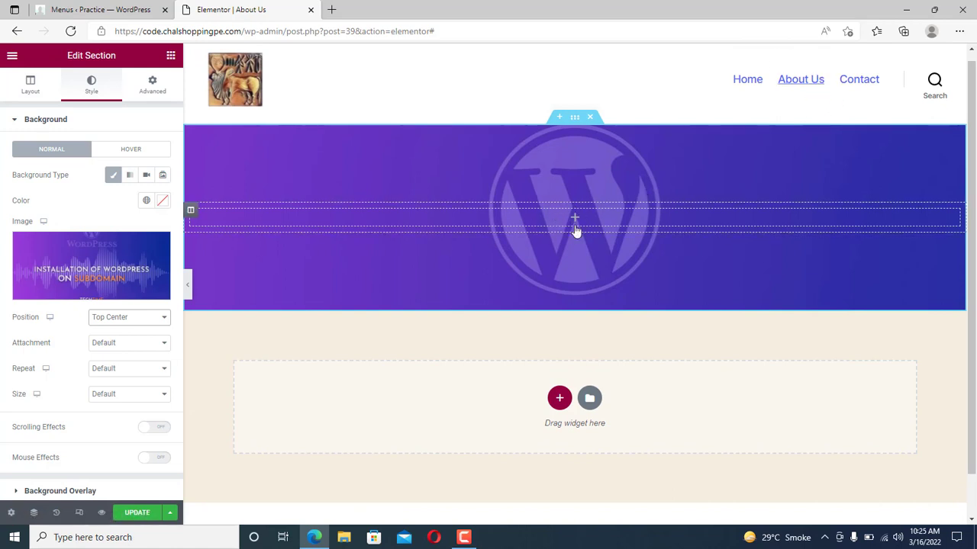
click(171, 56)
drag(119, 210, 578, 226)
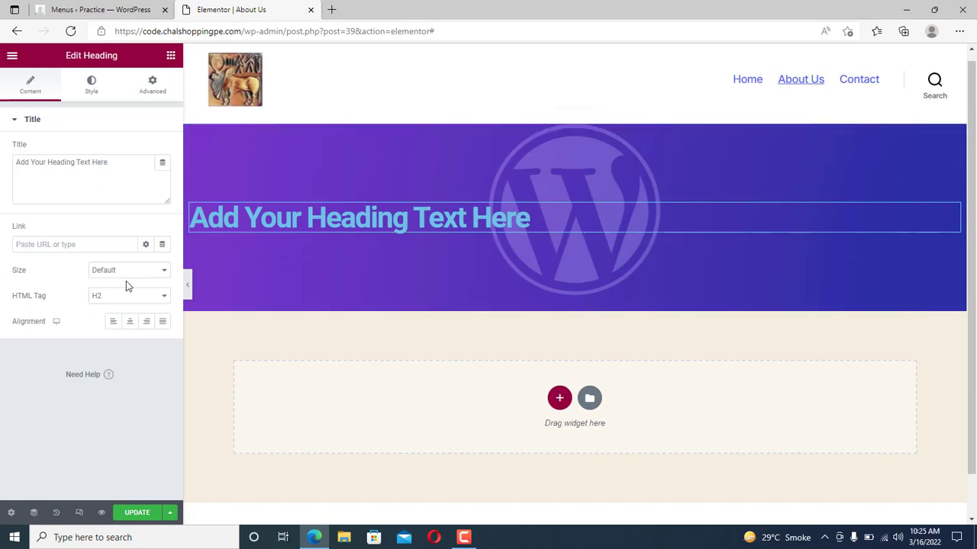
click(130, 321)
drag(120, 174, 0, 168)
text(Aao)
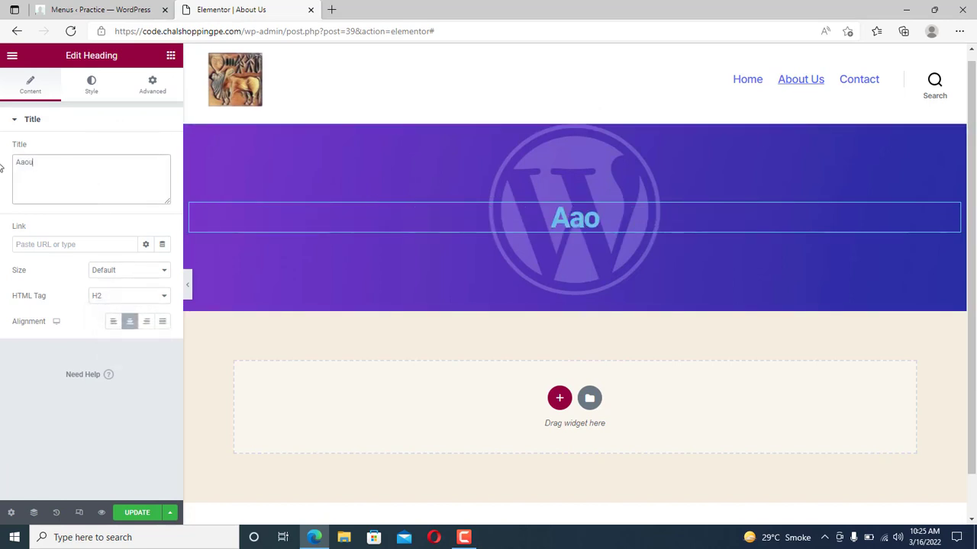
key(BackSpace)
key(BackSpace)
text(bout Us)
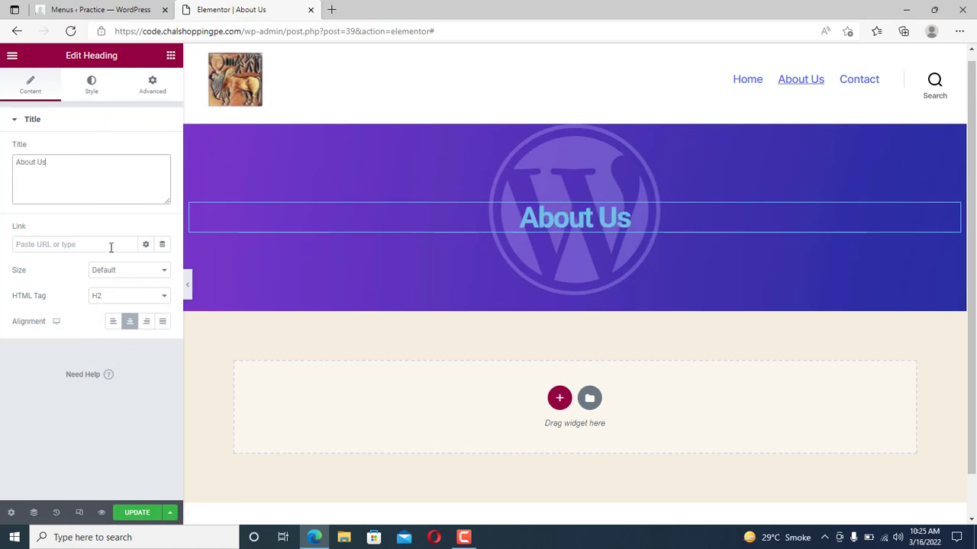
Try the custom text color #6EE4B3 and the dark gray global color on the About Us heading.
click(96, 96)
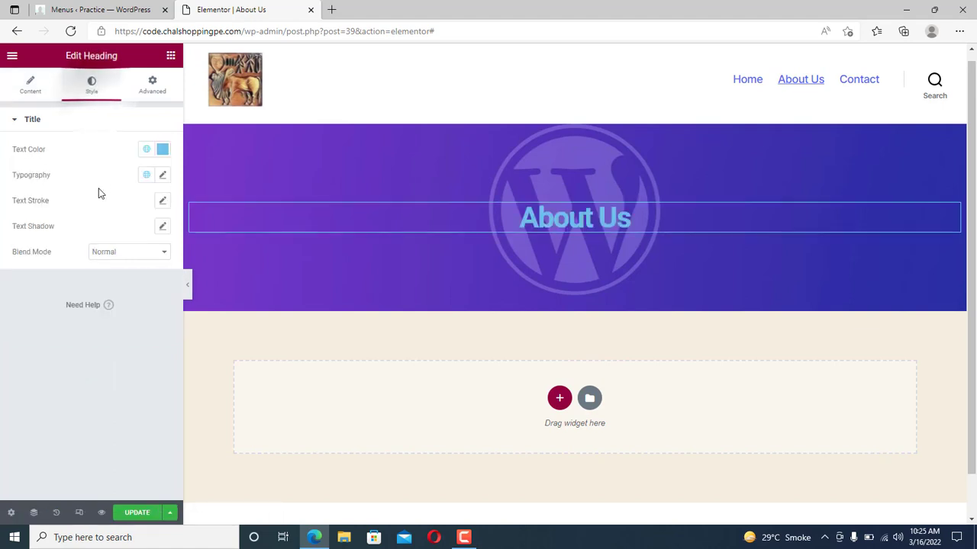
click(161, 148)
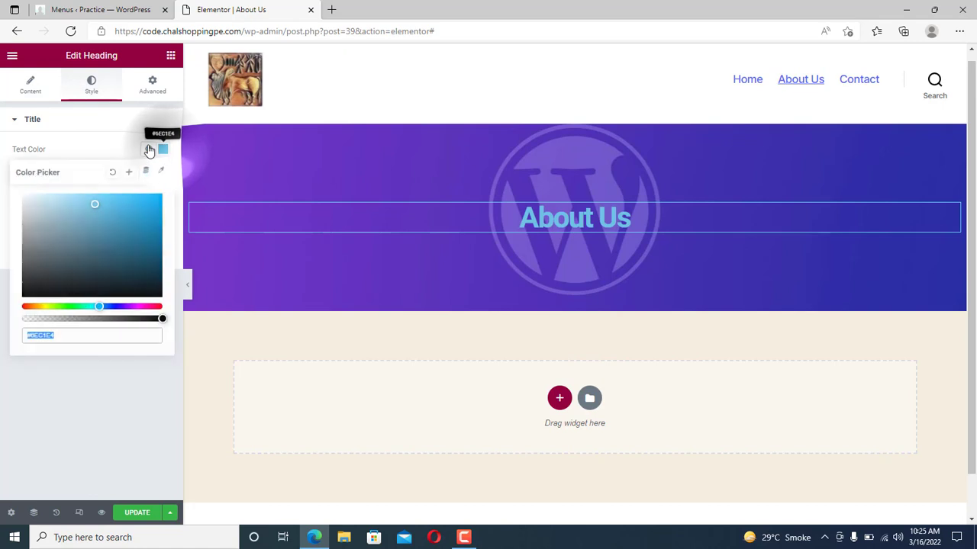
click(83, 308)
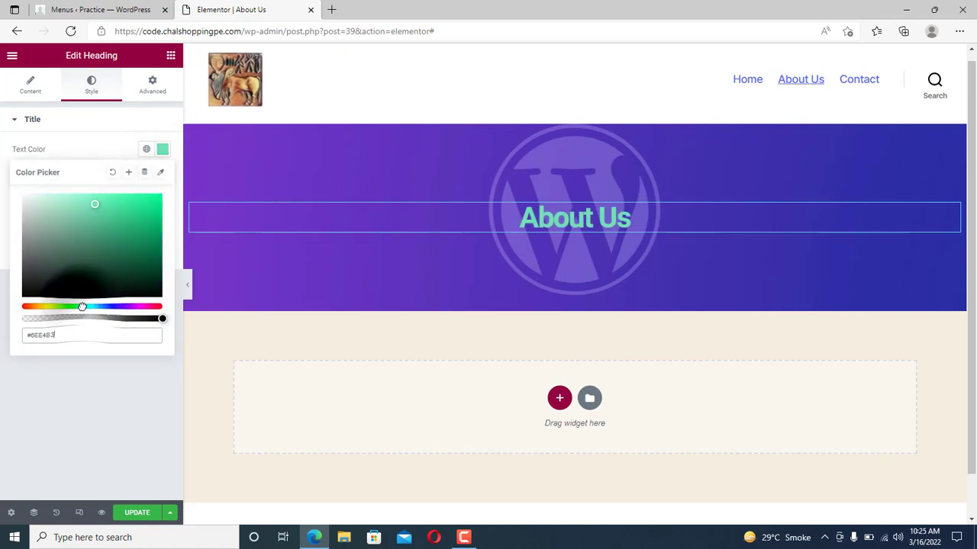
click(145, 152)
click(68, 226)
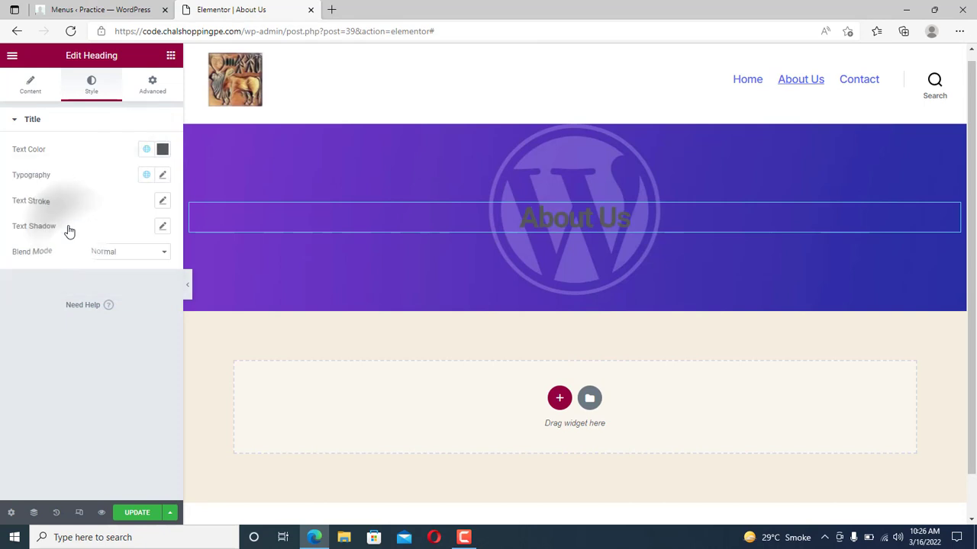
Try the green Accent global color on the About Us heading, and set its text color to white (#FFFFFF).
click(145, 151)
click(81, 275)
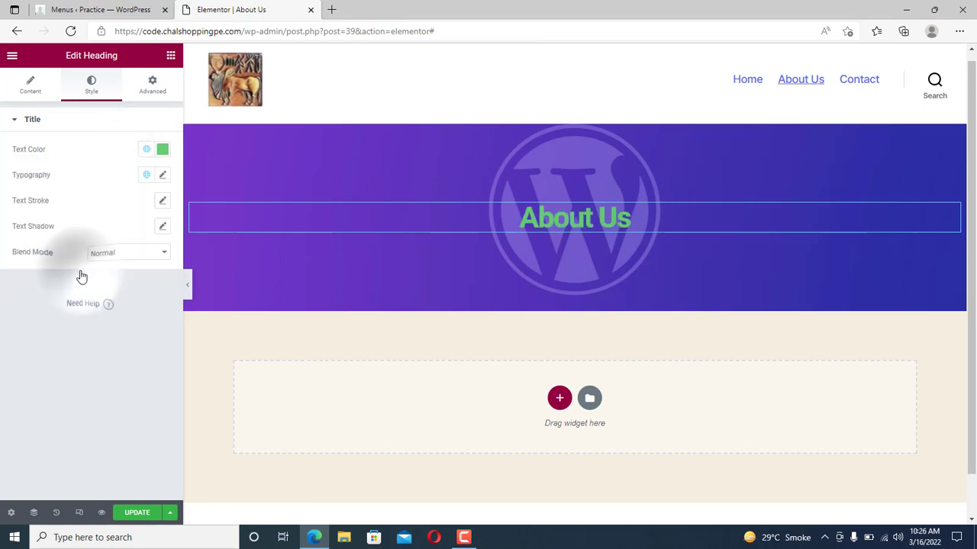
click(163, 150)
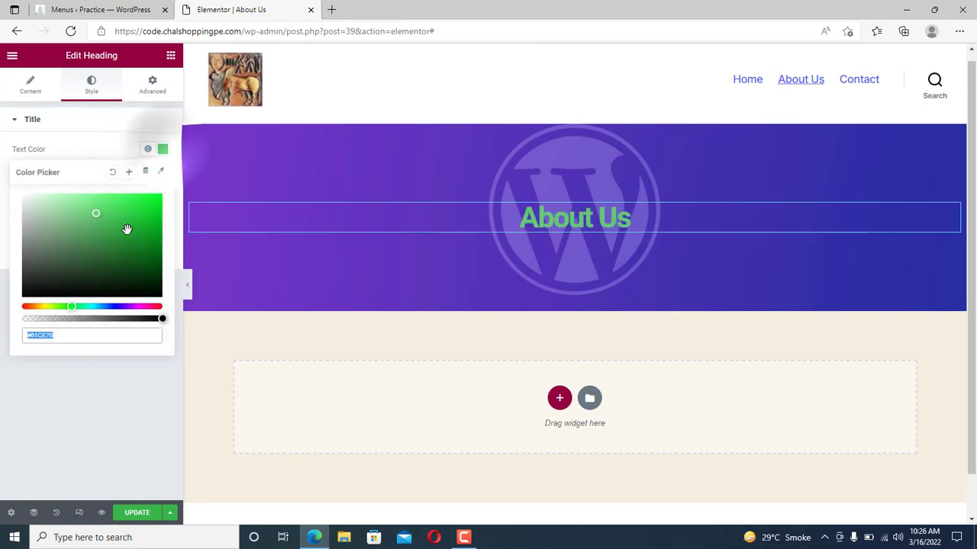
drag(97, 215, 6, 198)
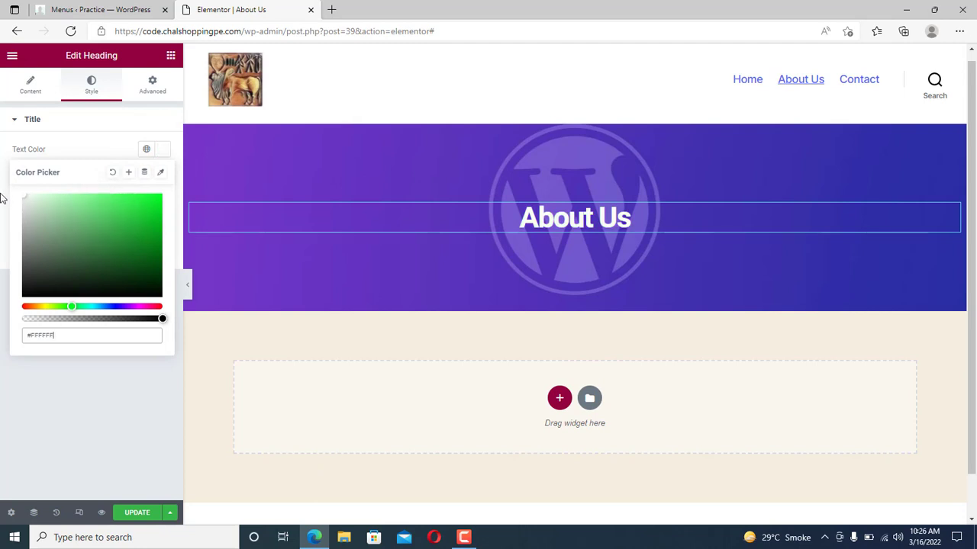
click(164, 151)
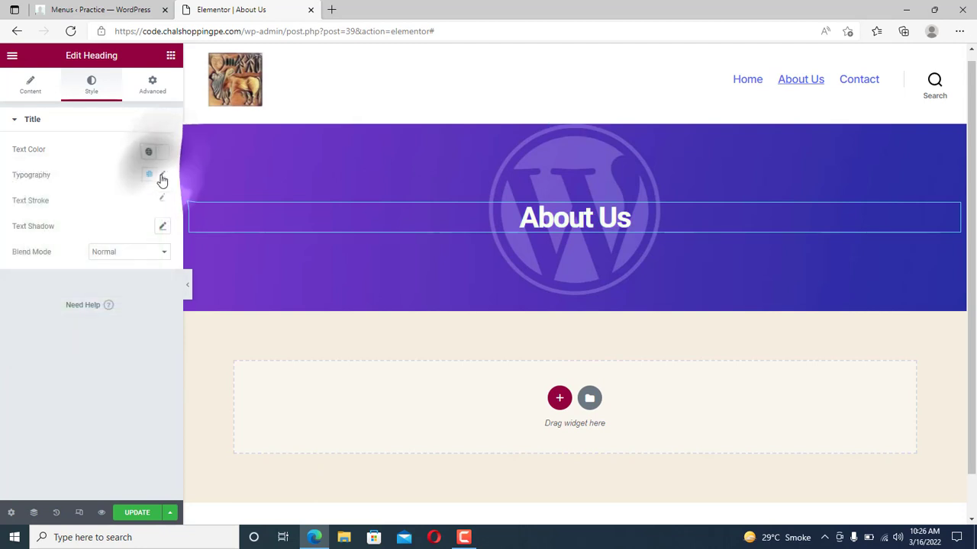
Set the About Us heading's font family to Rochester.
click(161, 175)
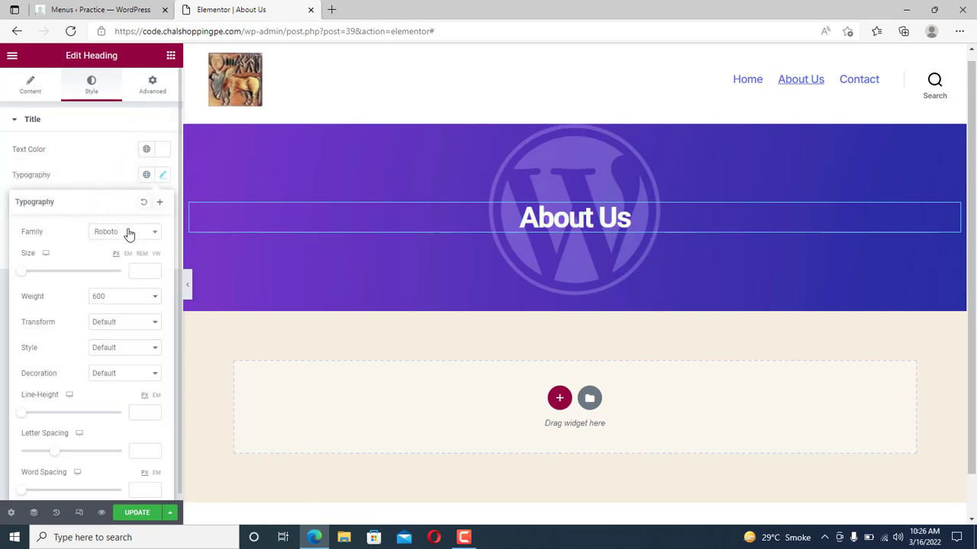
click(145, 231)
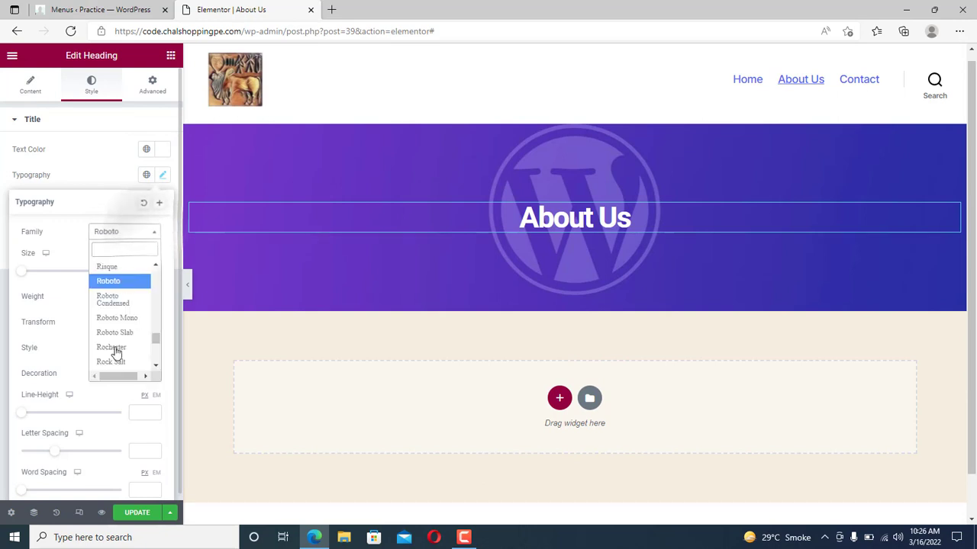
click(114, 352)
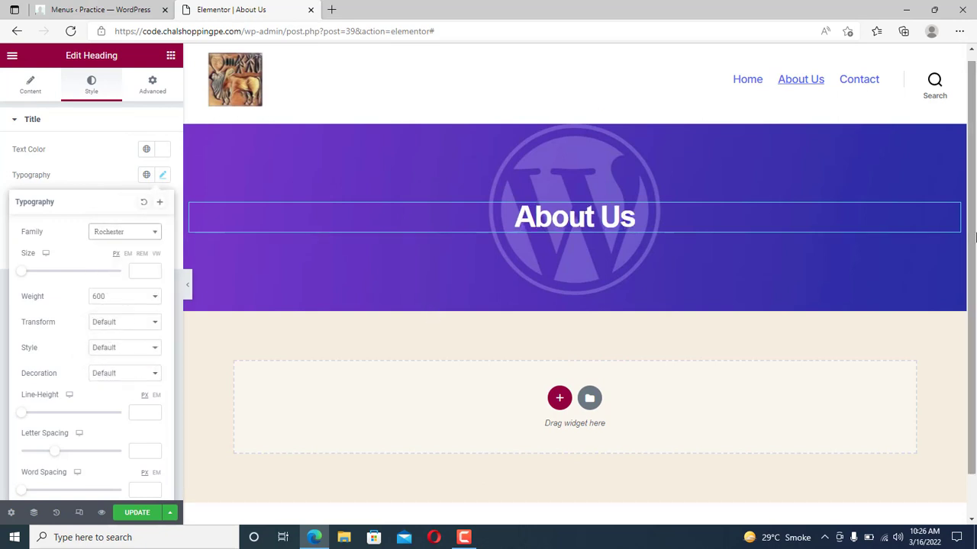
scroll(974, 338, down, 1)
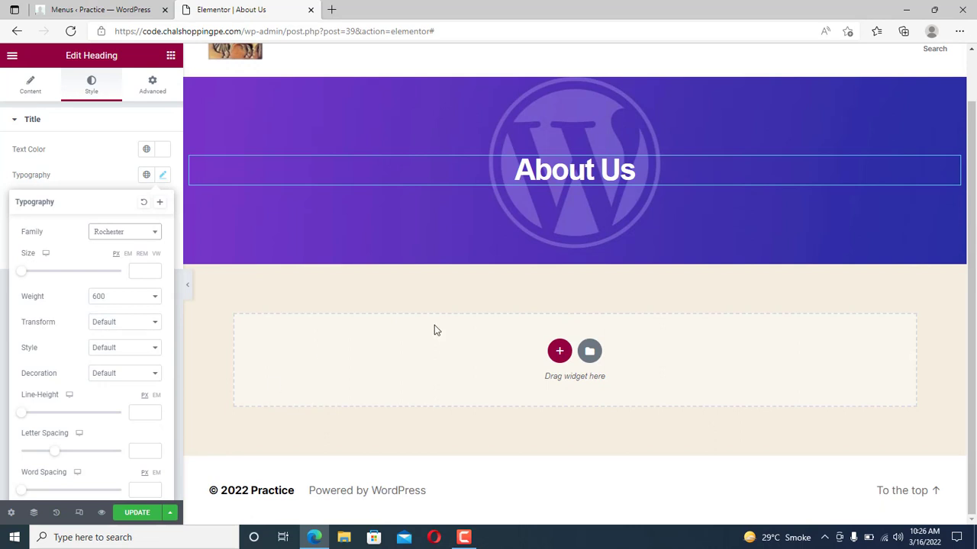
click(439, 296)
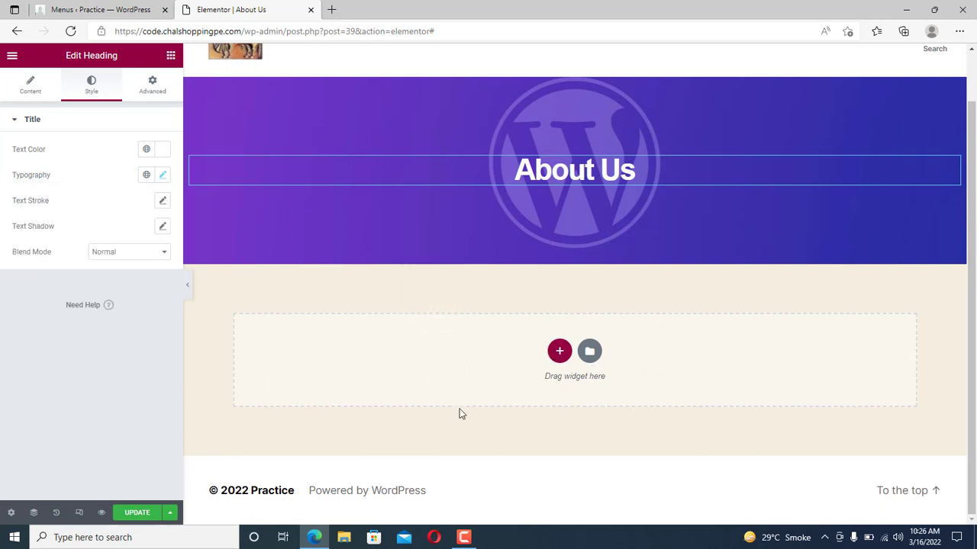
Try to add a new single-column section below the About Us banner.
click(560, 351)
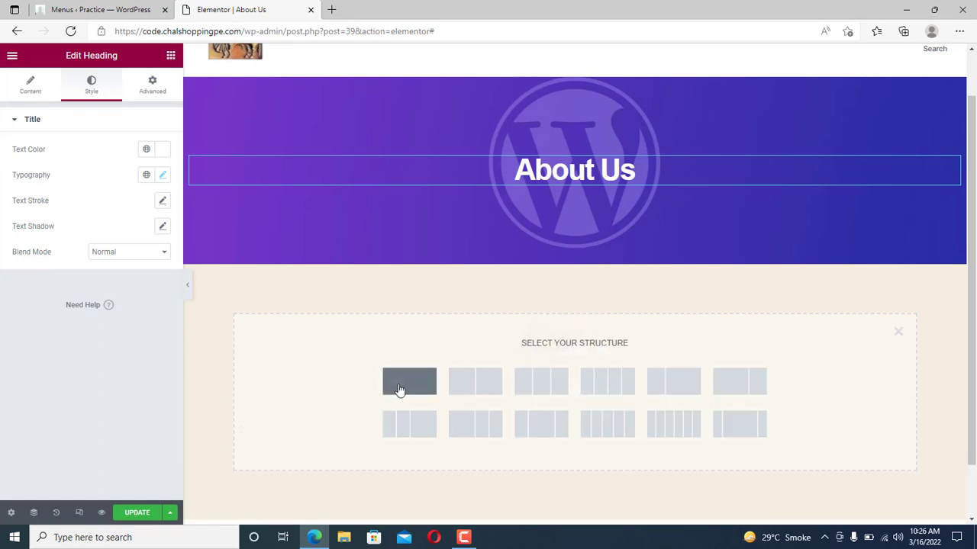
click(402, 390)
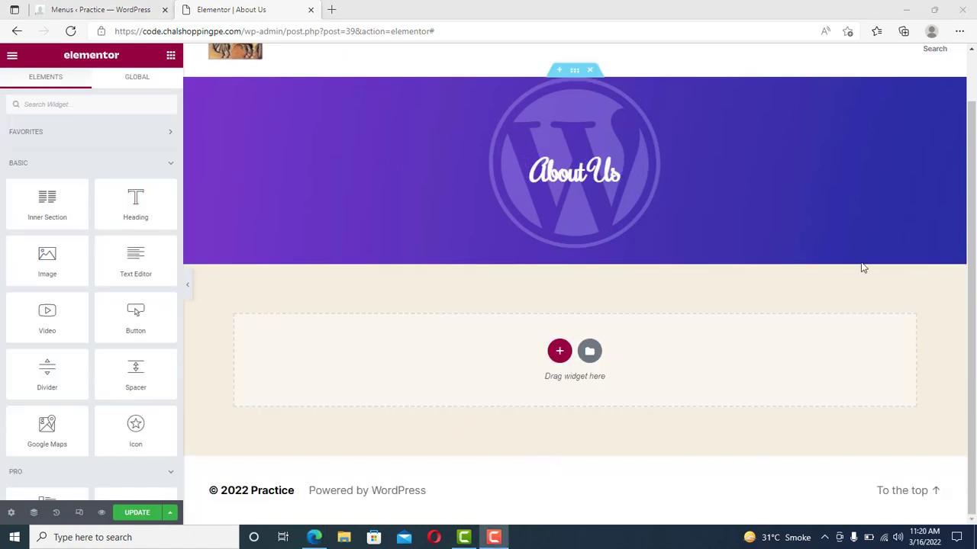
scroll(973, 145, up, 1)
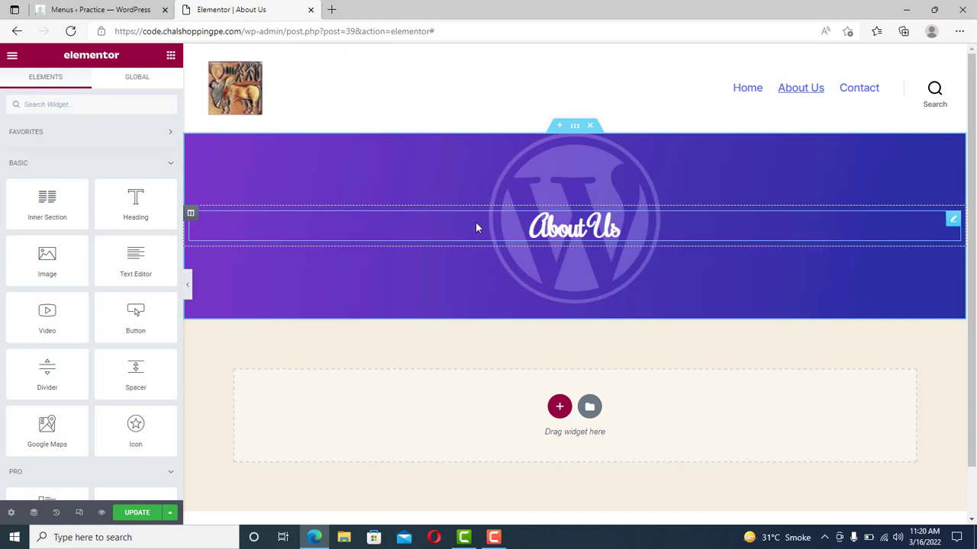
scroll(974, 152, down, 1)
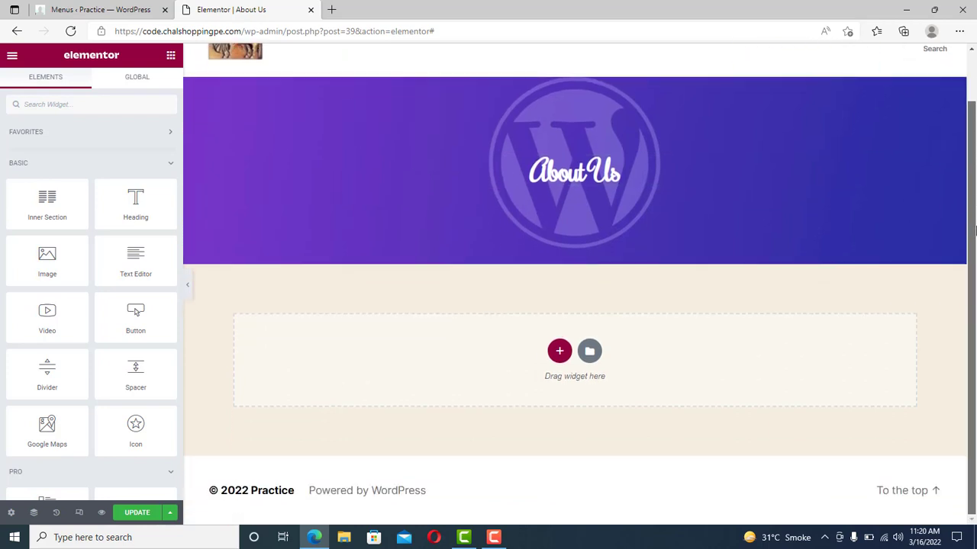
Insert the light "About Company" block with the bicycle image from the template library's About category below the banner.
click(589, 352)
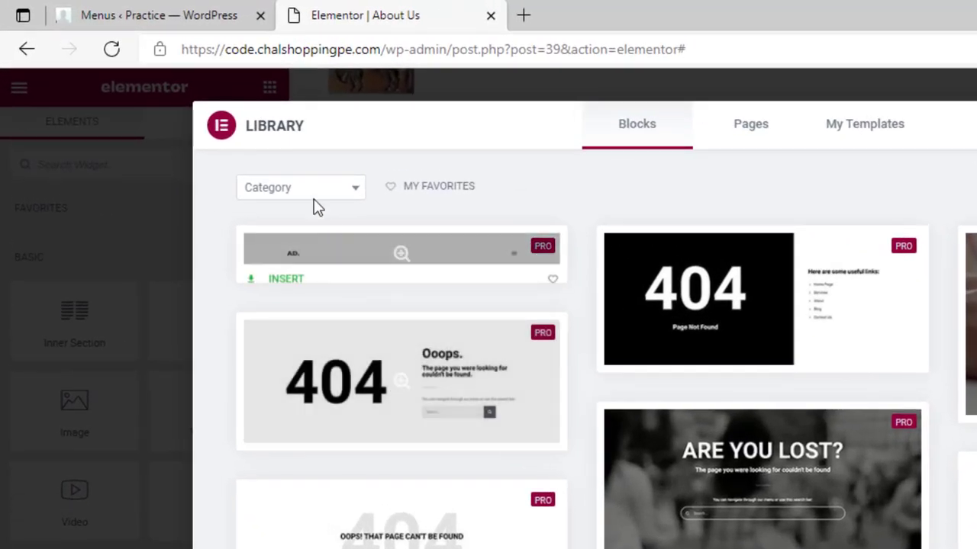
click(303, 195)
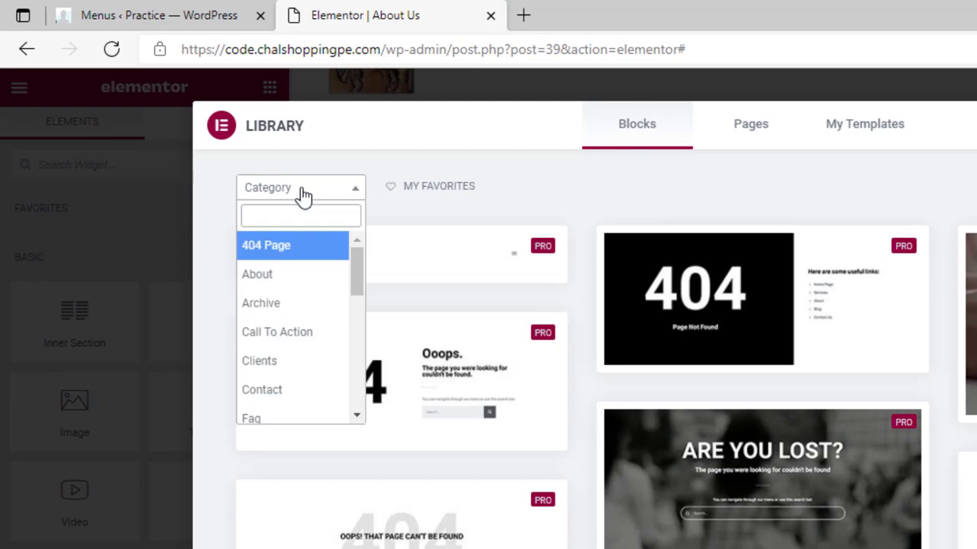
click(285, 274)
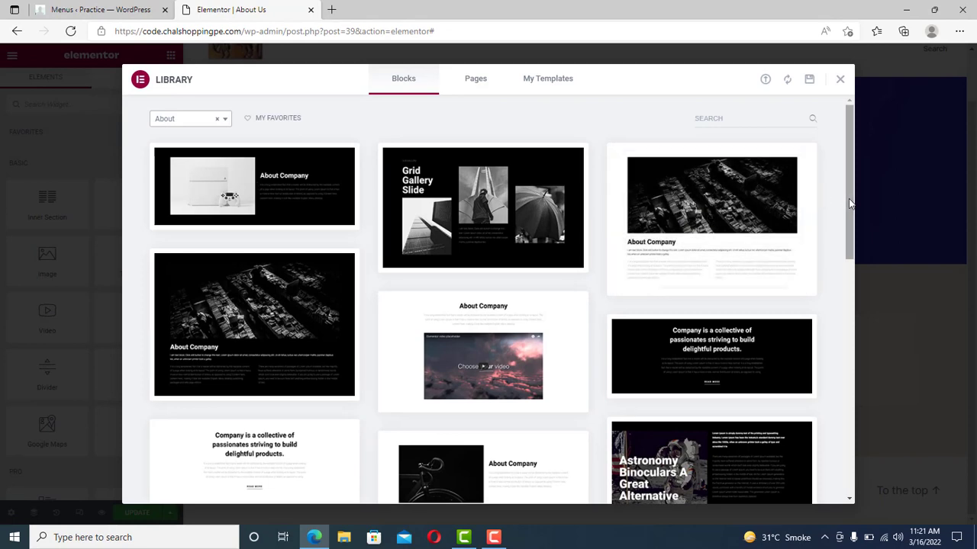
drag(849, 204, 847, 373)
mouse_move(688, 275)
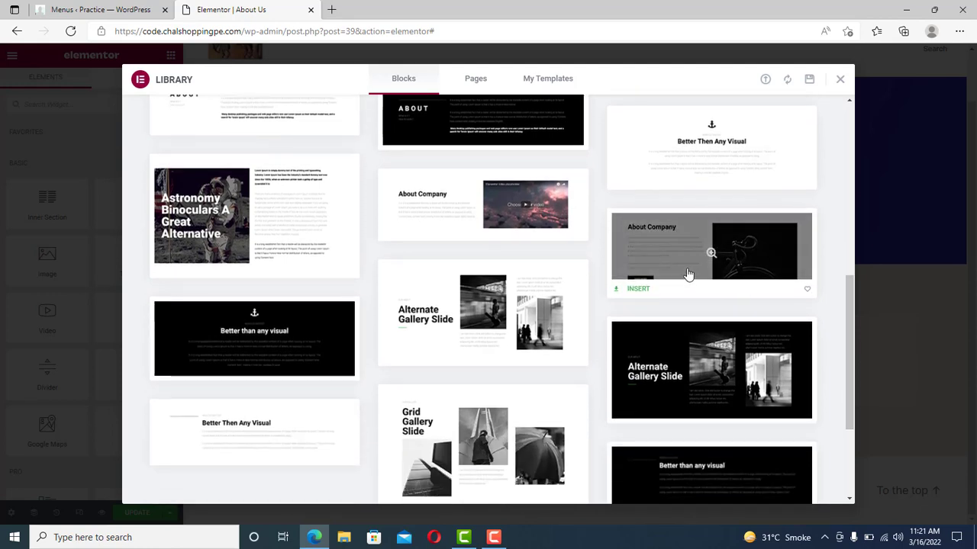
click(637, 289)
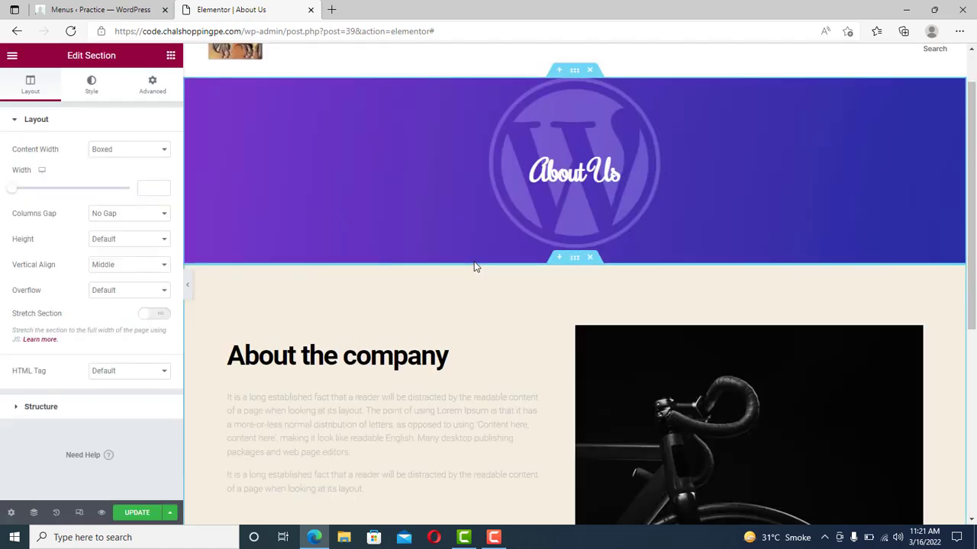
Set the text color of the paragraph under "About the company" to the Secondary global color.
drag(972, 259, 974, 286)
scroll(973, 287, down, 2)
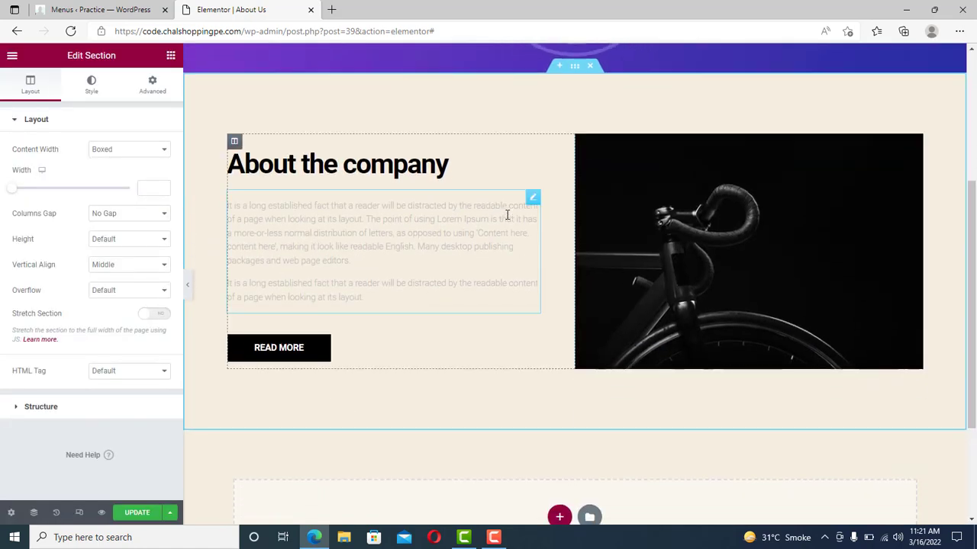
click(531, 200)
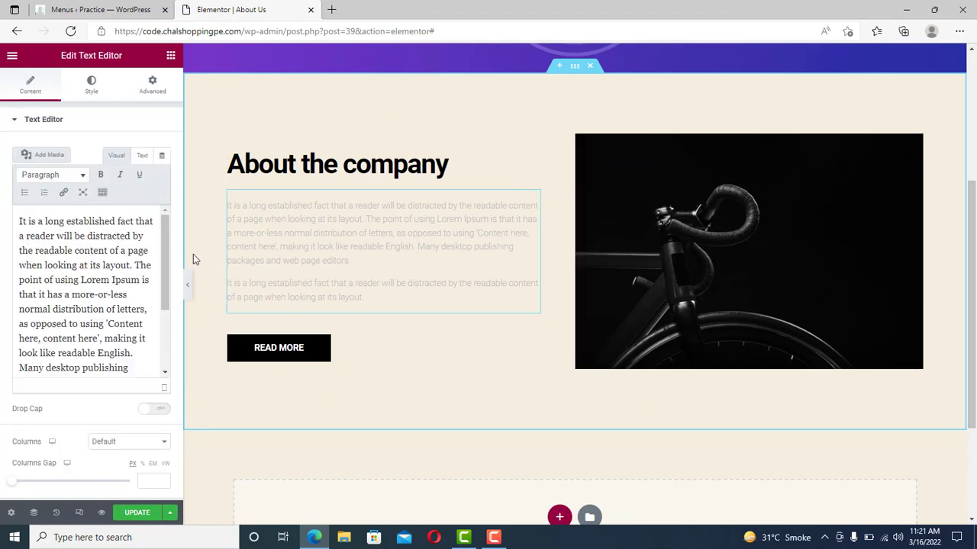
click(91, 92)
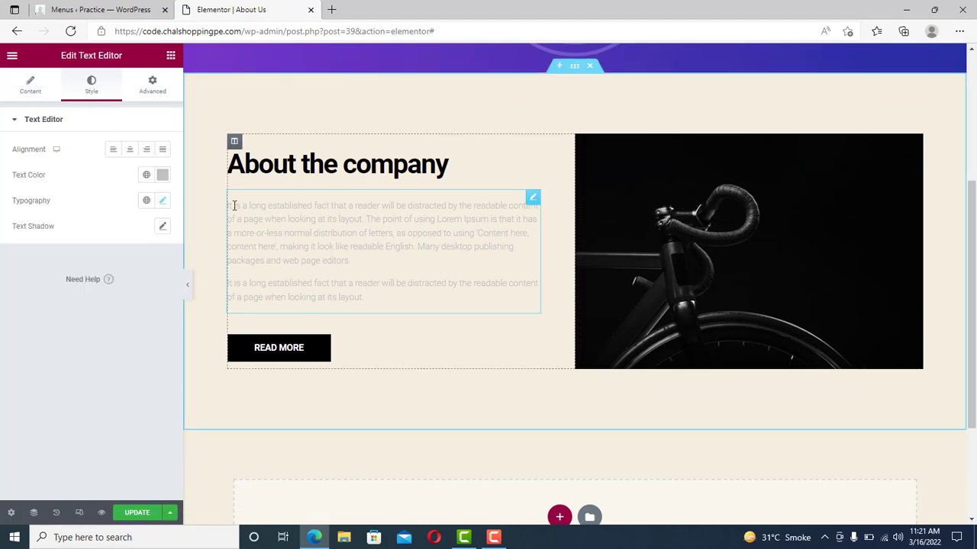
click(147, 176)
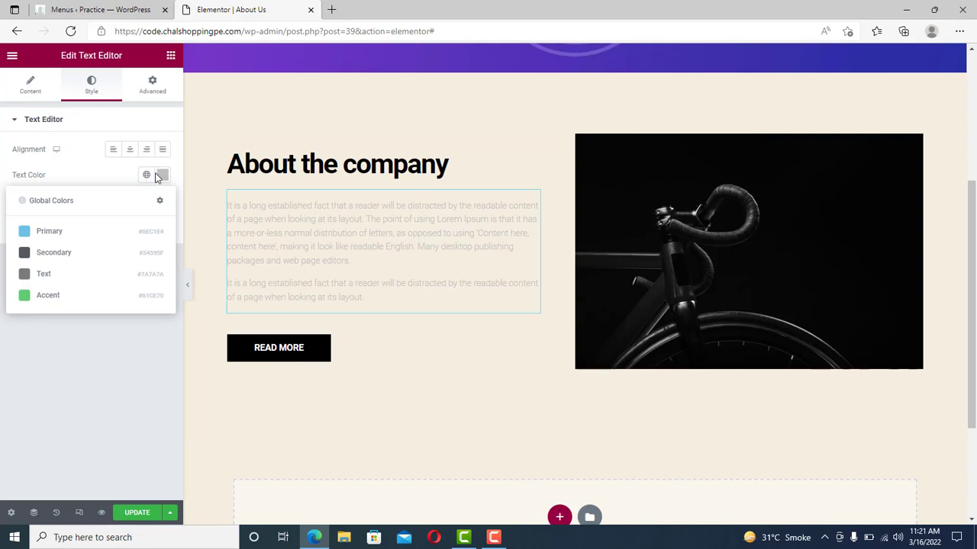
click(48, 255)
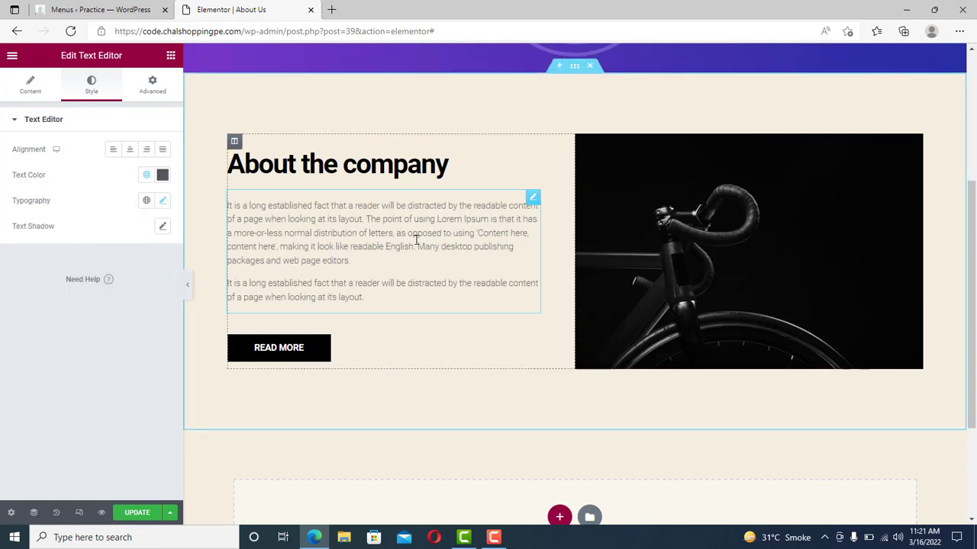
Set the "About the company" heading's font family to Ruluko.
mouse_move(972, 271)
mouse_down()
mouse_move(972, 228)
mouse_move(972, 263)
mouse_up()
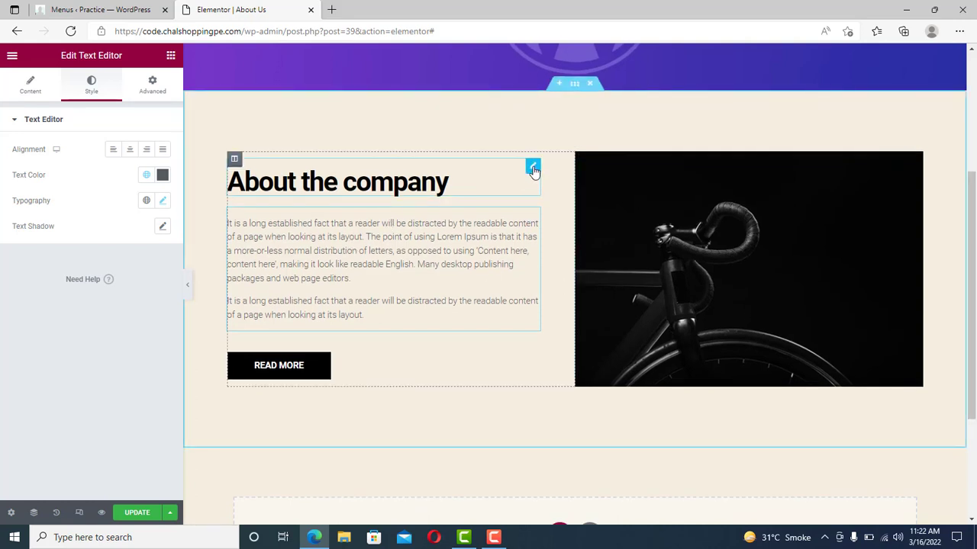
click(533, 165)
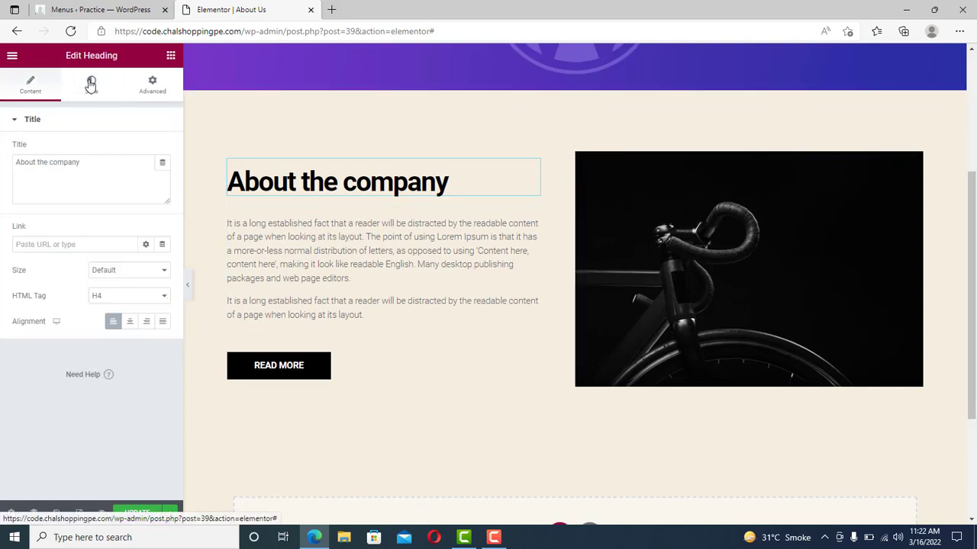
click(91, 85)
click(164, 177)
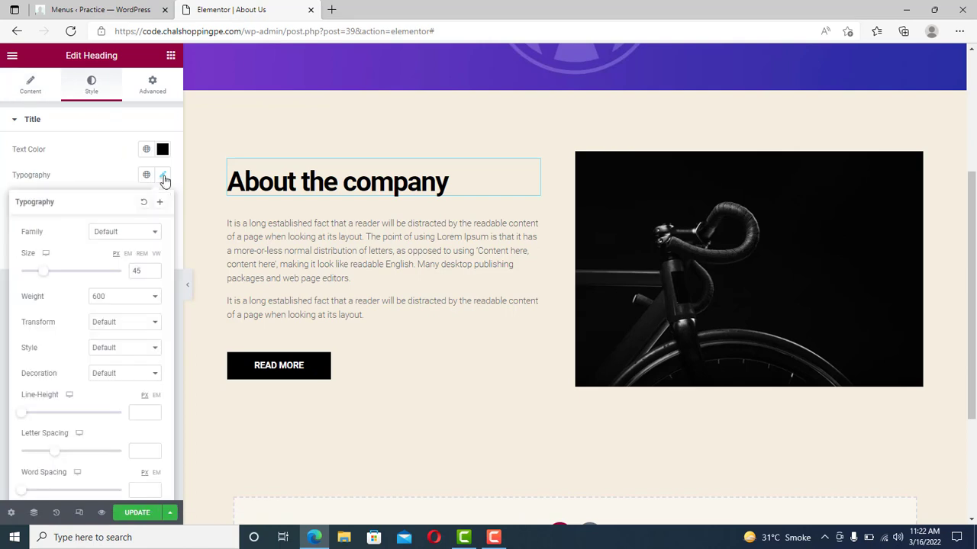
click(127, 236)
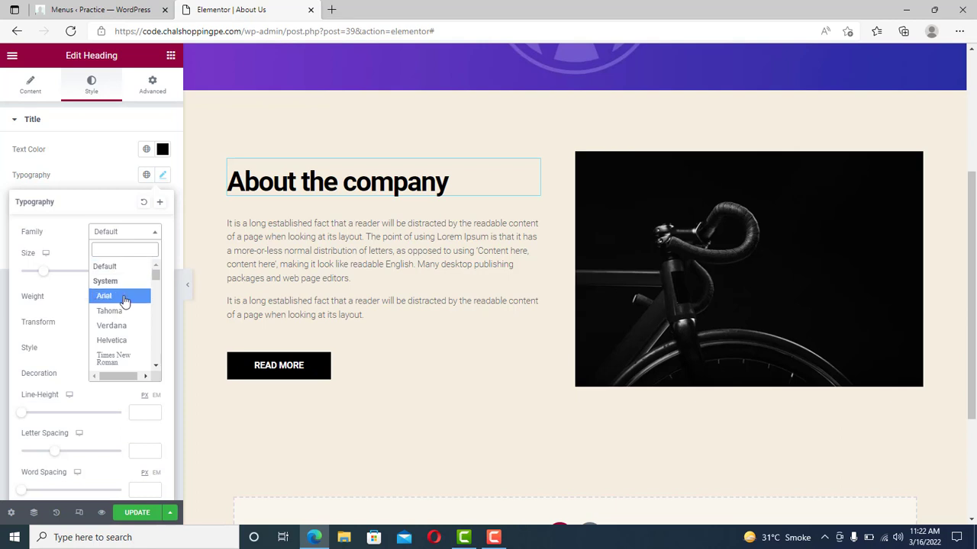
text(Rulu)
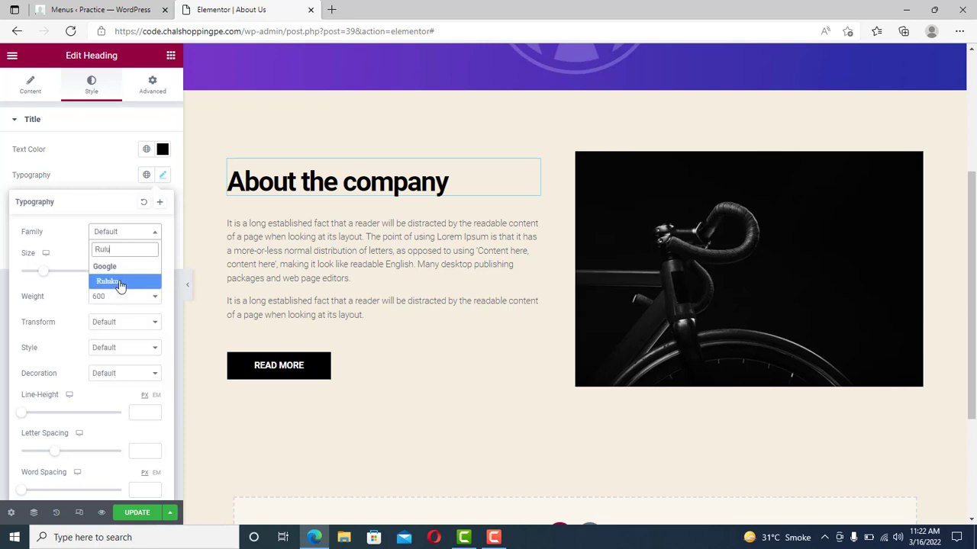
click(120, 282)
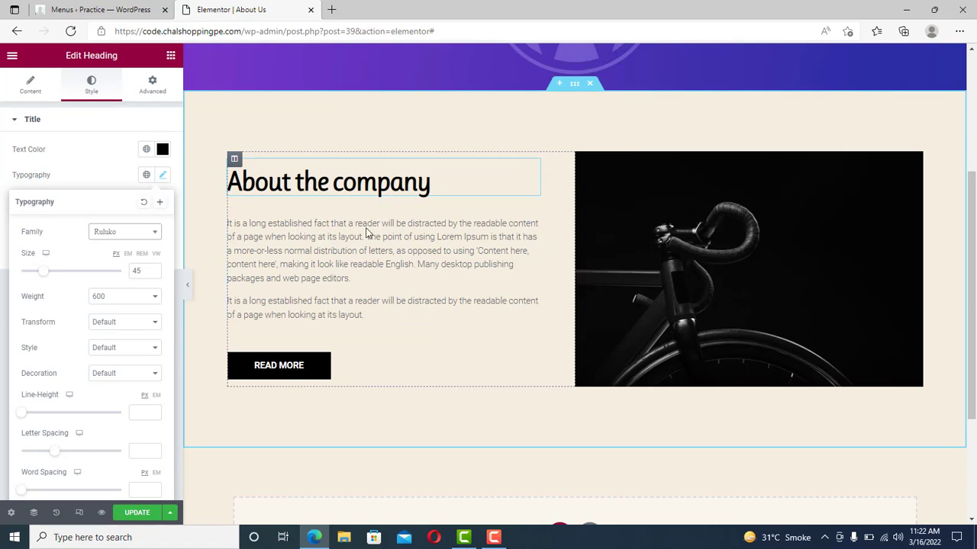
Insert the white "Our Clients" logo grid block from the template library's Clients category below the company section.
scroll(967, 186, up, 3)
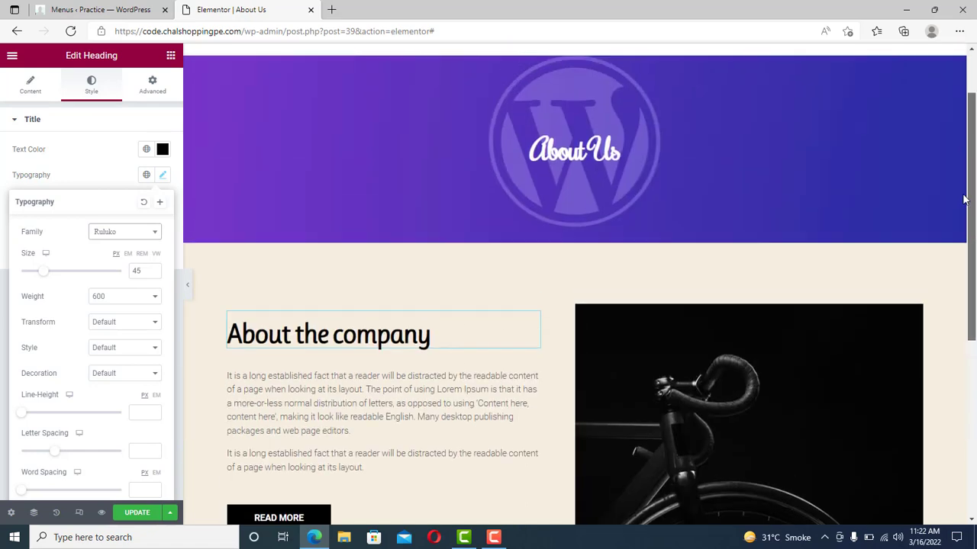
drag(968, 186, 973, 366)
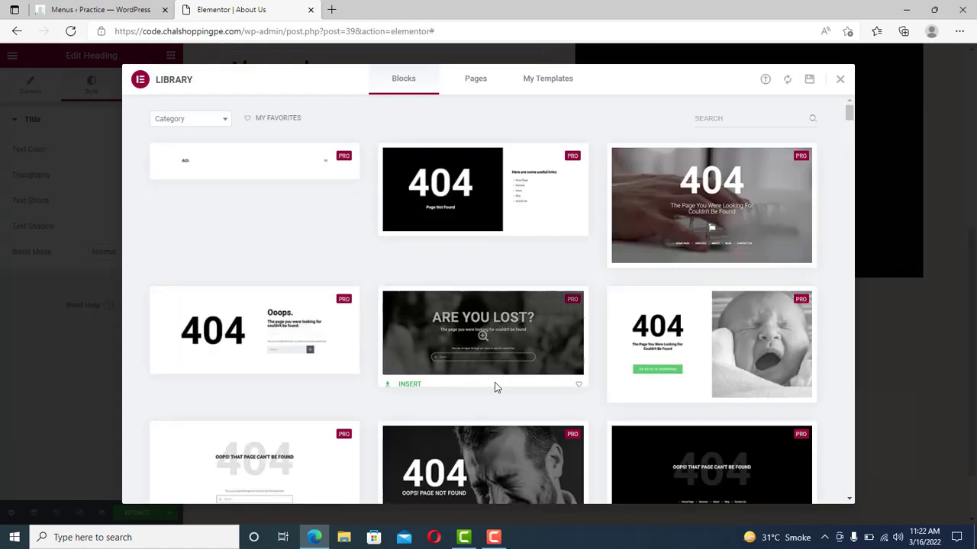
click(197, 122)
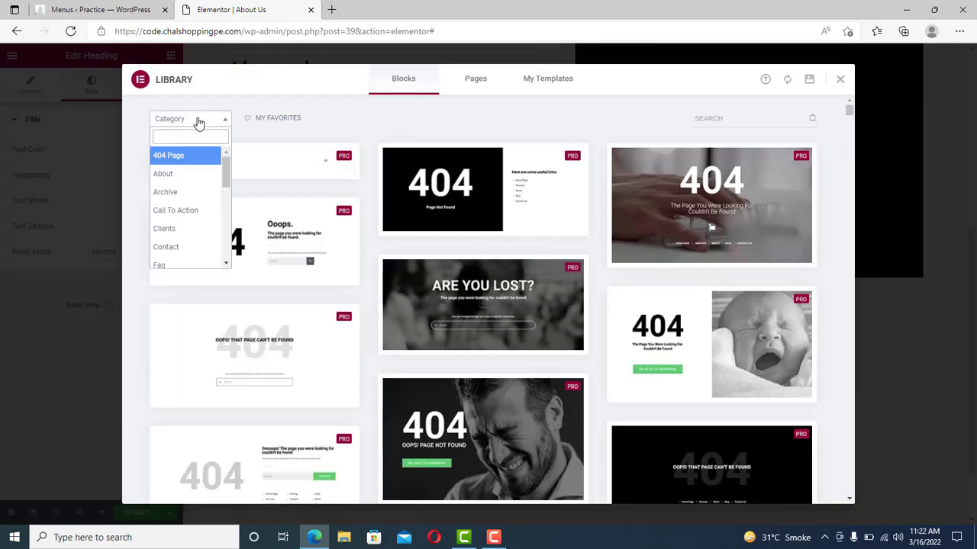
click(197, 232)
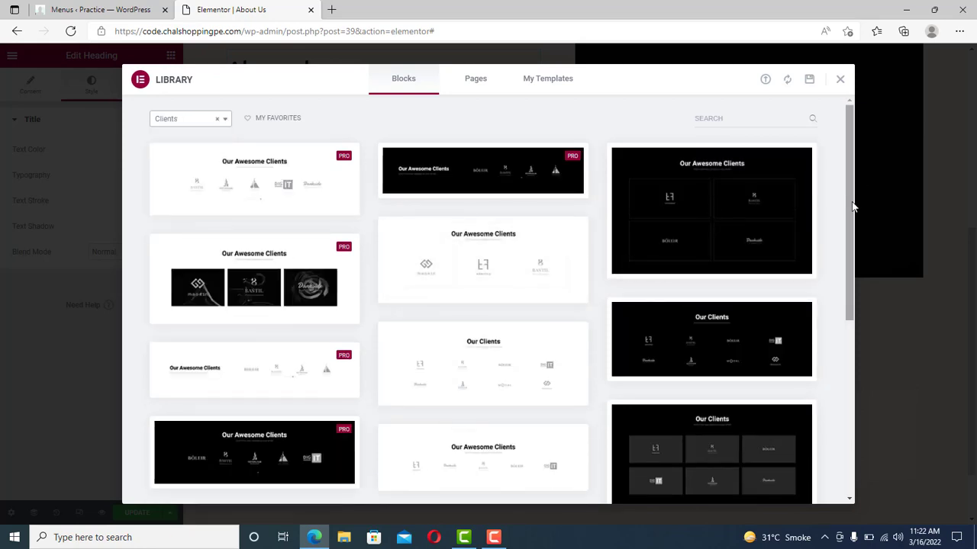
drag(855, 203, 852, 267)
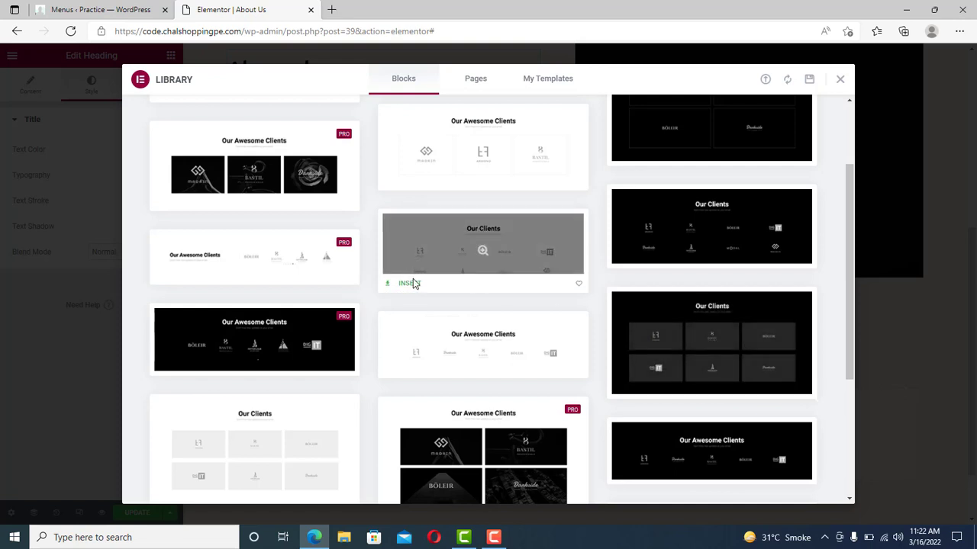
click(410, 284)
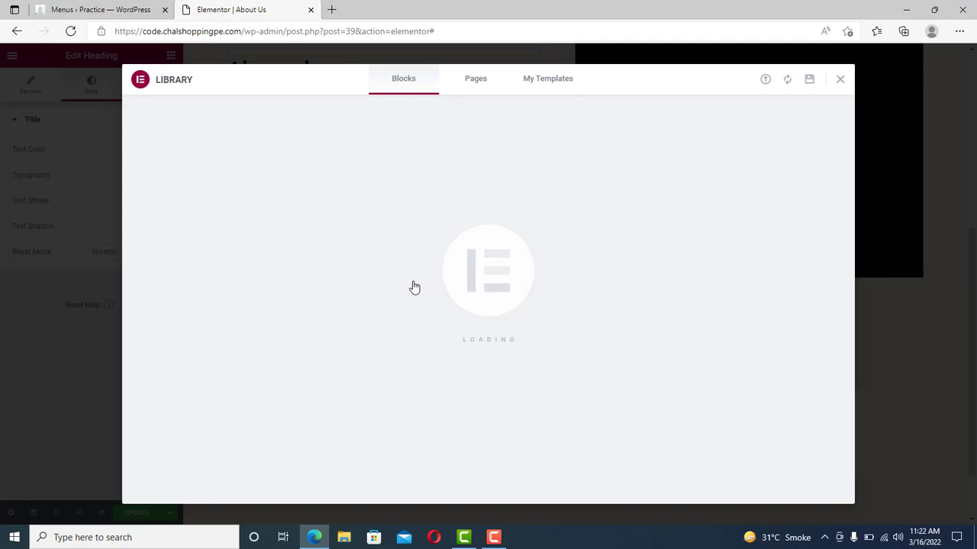
Set the "Our Clients" heading's font family to Ruluko.
scroll(963, 249, down, 4)
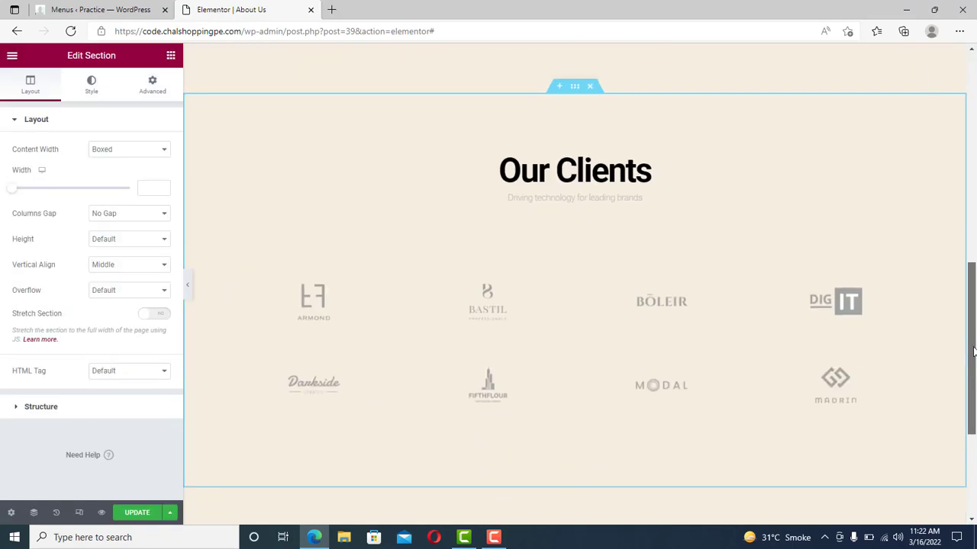
scroll(963, 249, up, 4)
scroll(960, 248, down, 3)
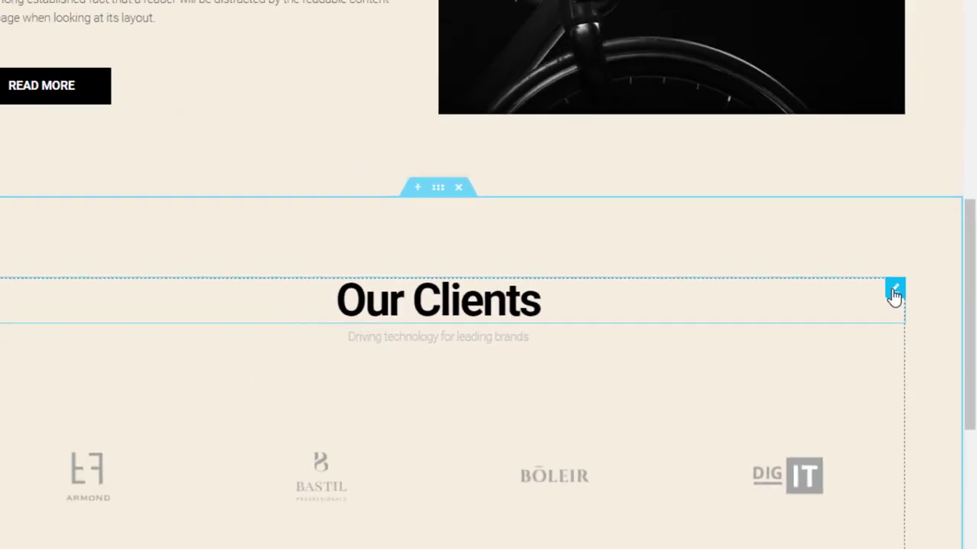
click(894, 292)
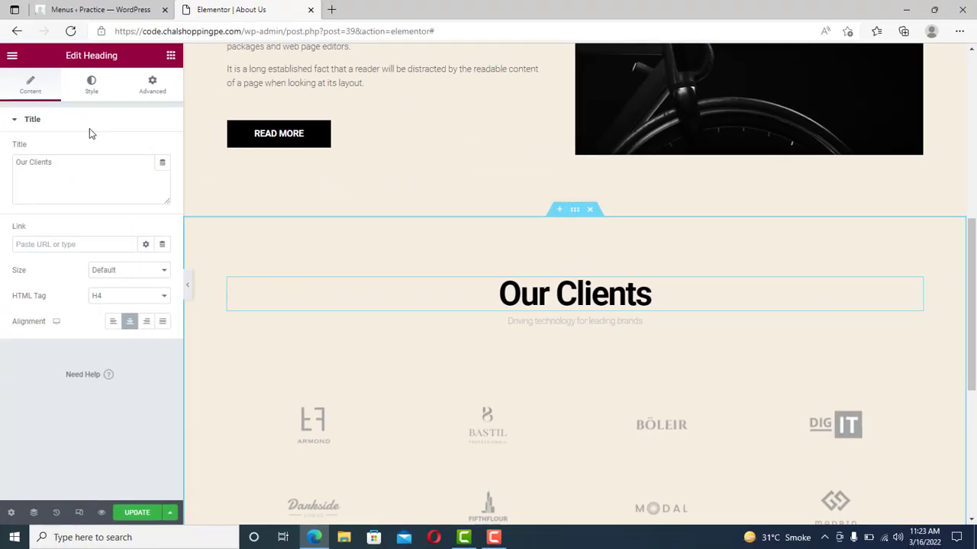
click(91, 84)
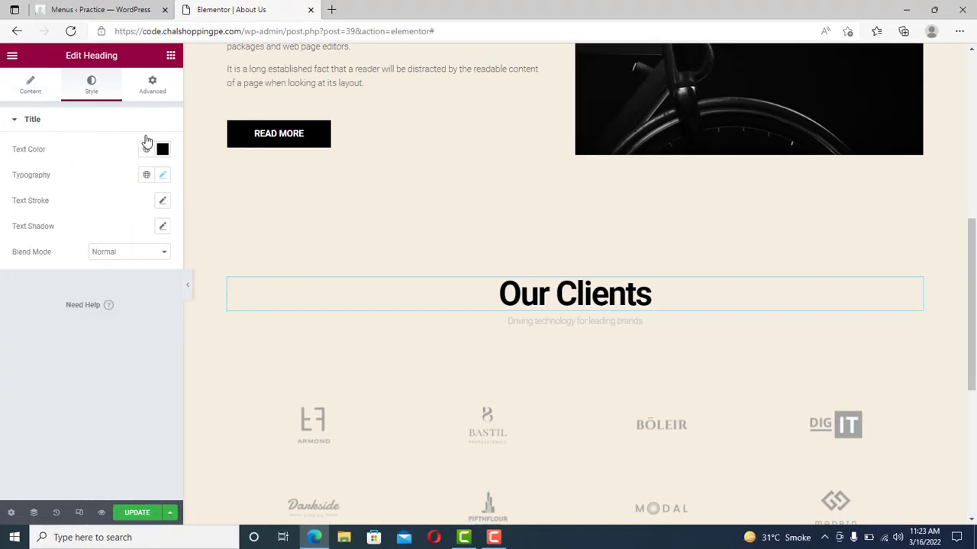
click(162, 175)
click(132, 234)
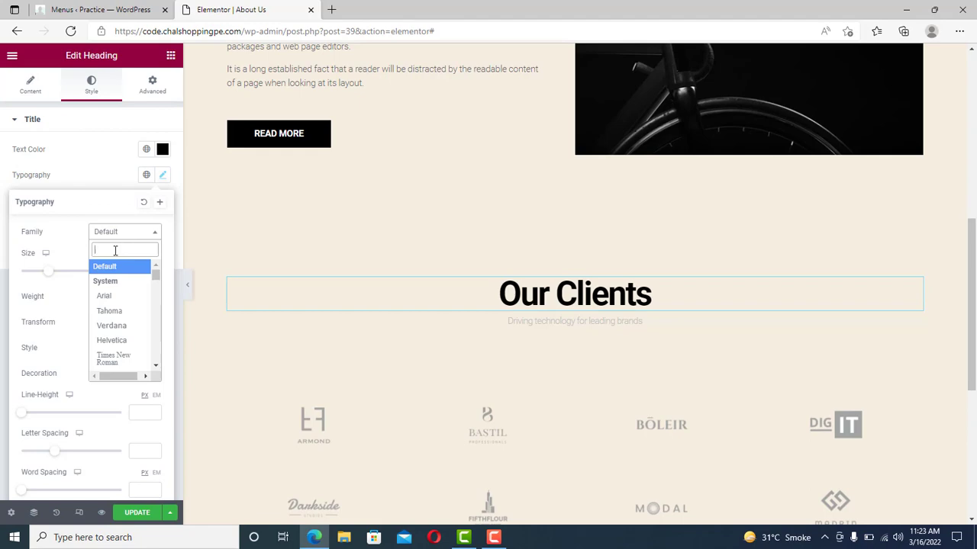
text(Rulu)
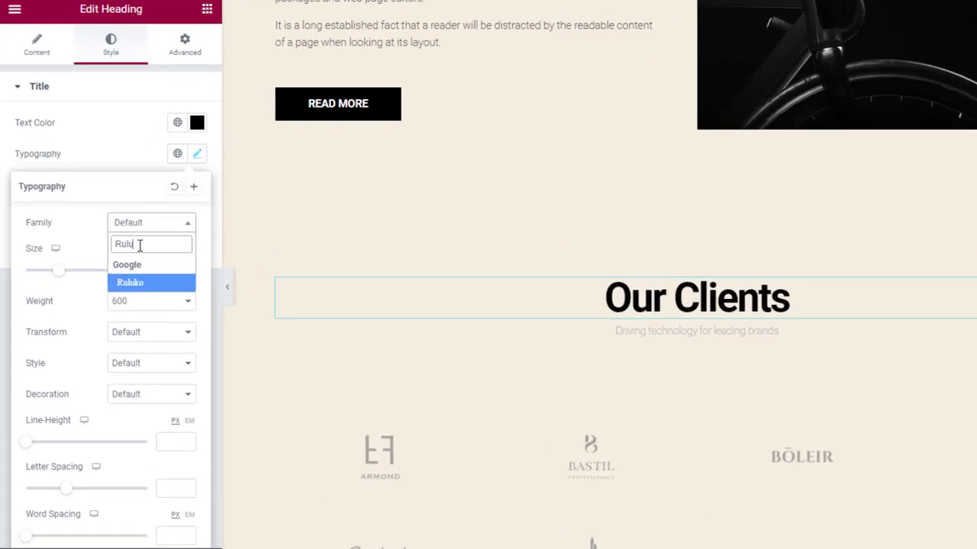
click(118, 282)
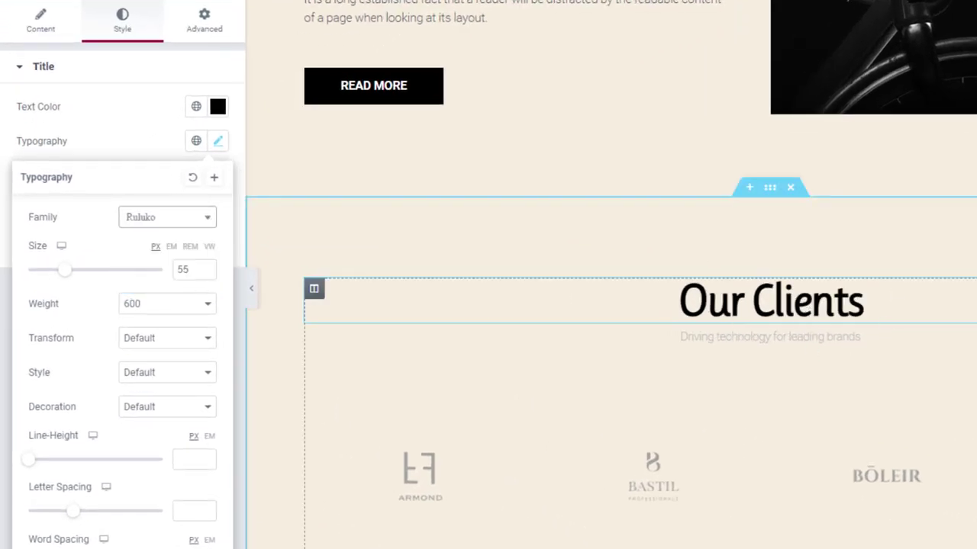
Return to the beginning of the About Us page and save its changes with Update.
scroll(893, 294, up, 5)
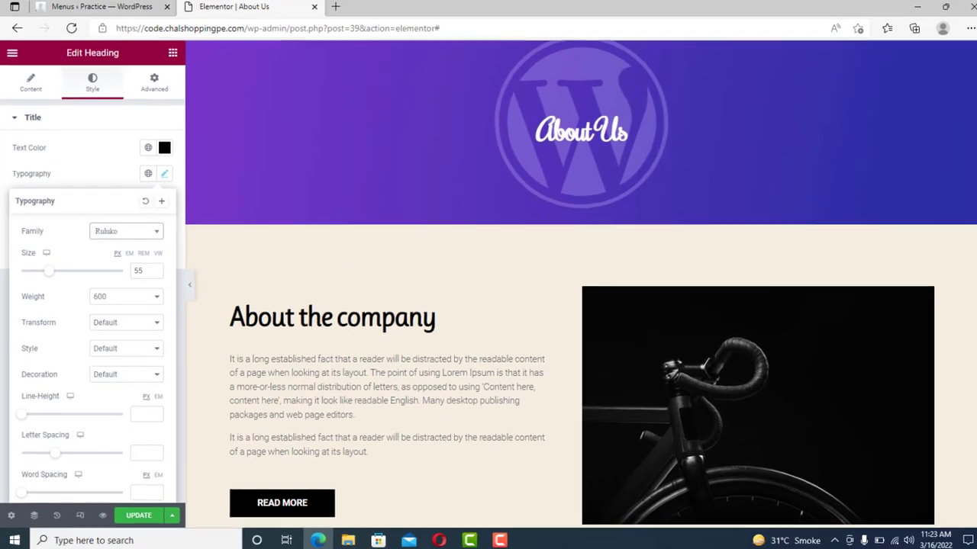
drag(973, 218, 974, 152)
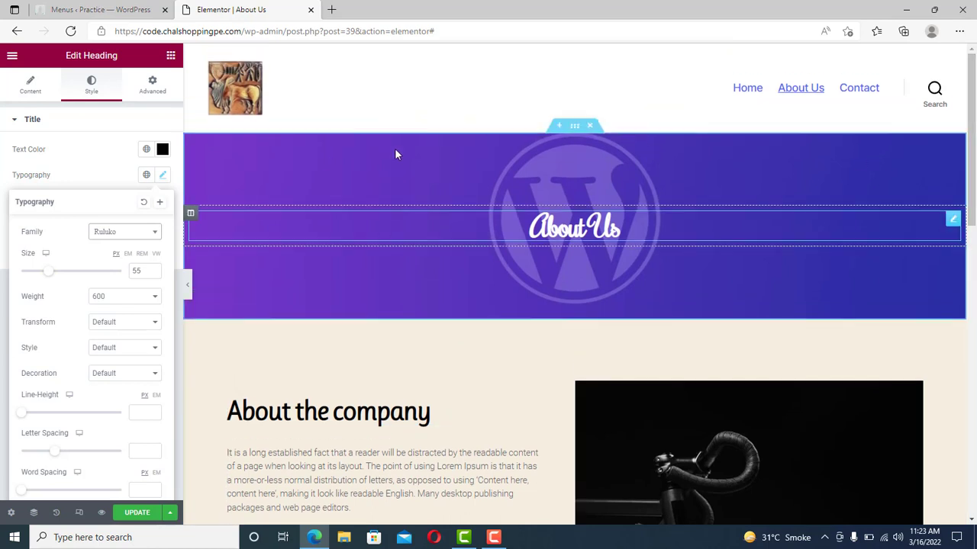
click(137, 513)
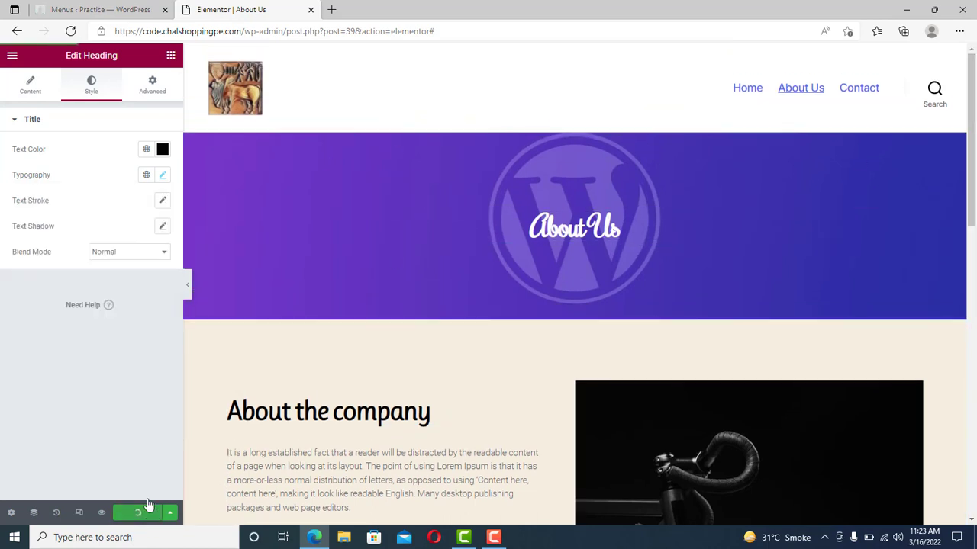
Switch to the WordPress dashboard and open the Contact page for editing from the list of pages.
click(94, 4)
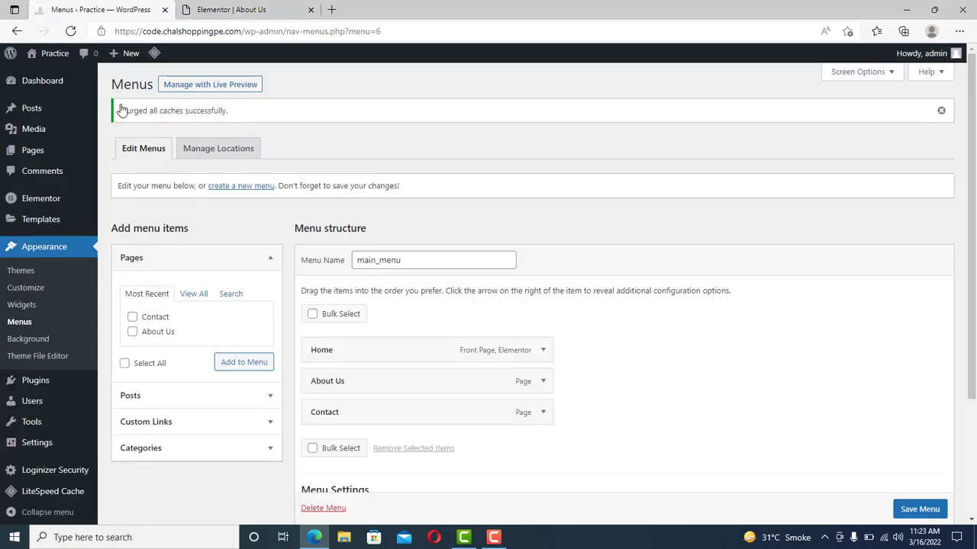
click(32, 152)
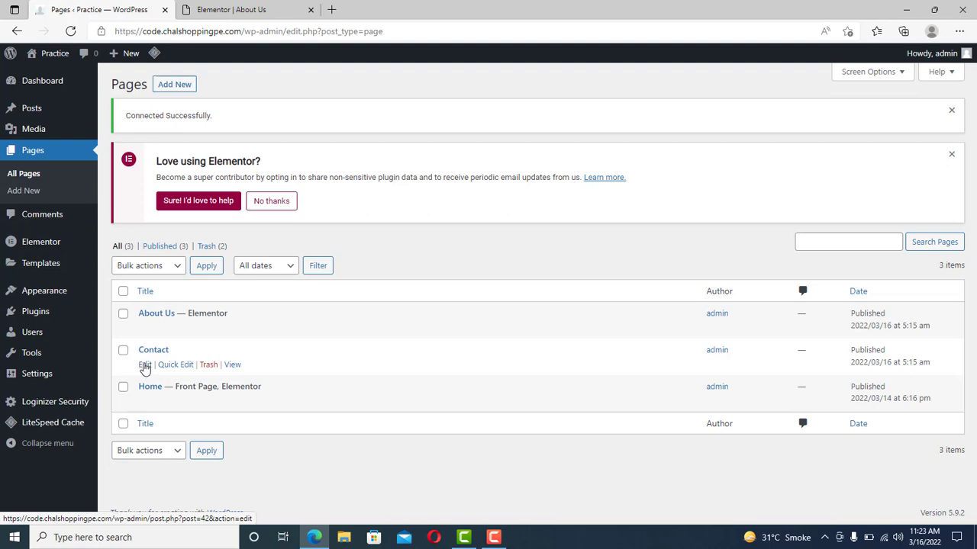
click(145, 366)
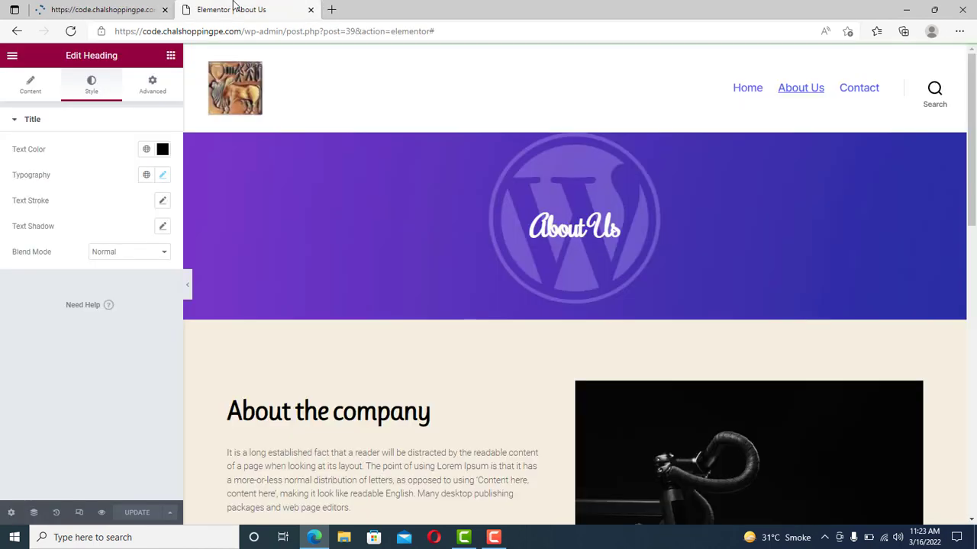
Look over the About Us page from banner to clients section and close its Elementor editor.
click(248, 10)
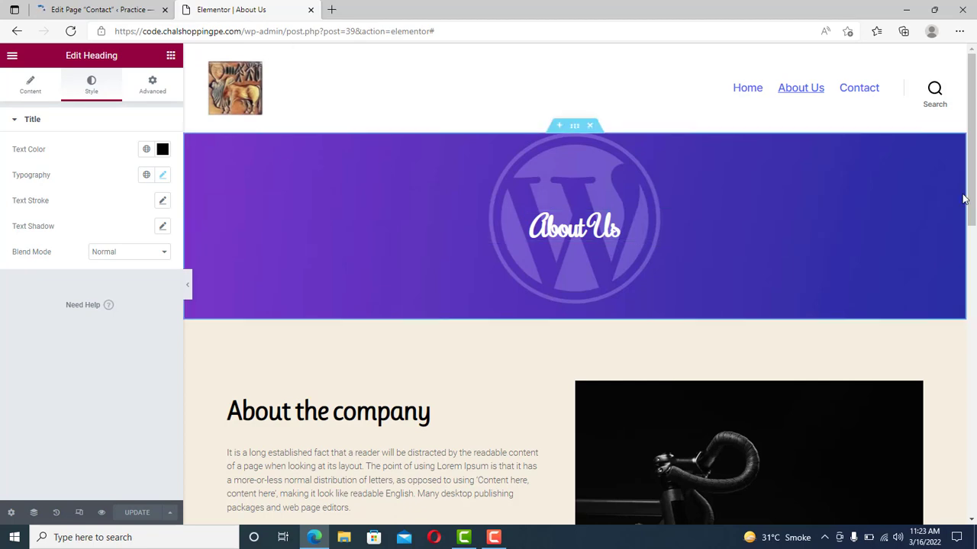
scroll(963, 172, down, 3)
scroll(963, 172, up, 3)
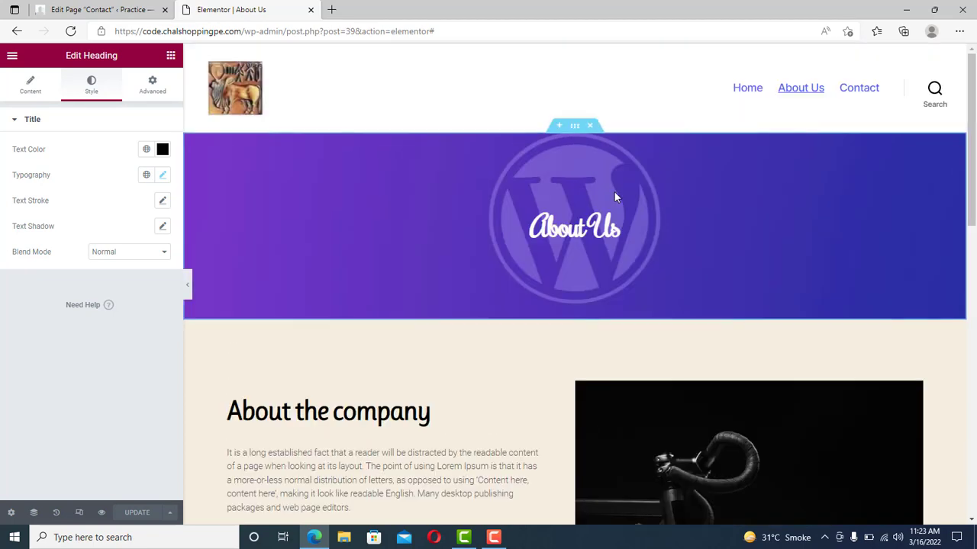
scroll(729, 192, down, 2)
scroll(975, 328, down, 6)
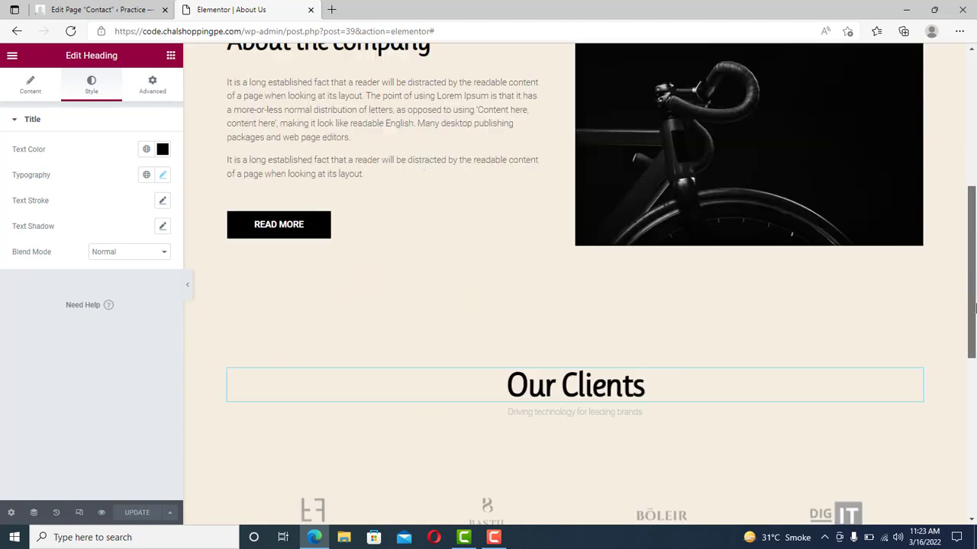
scroll(975, 328, up, 10)
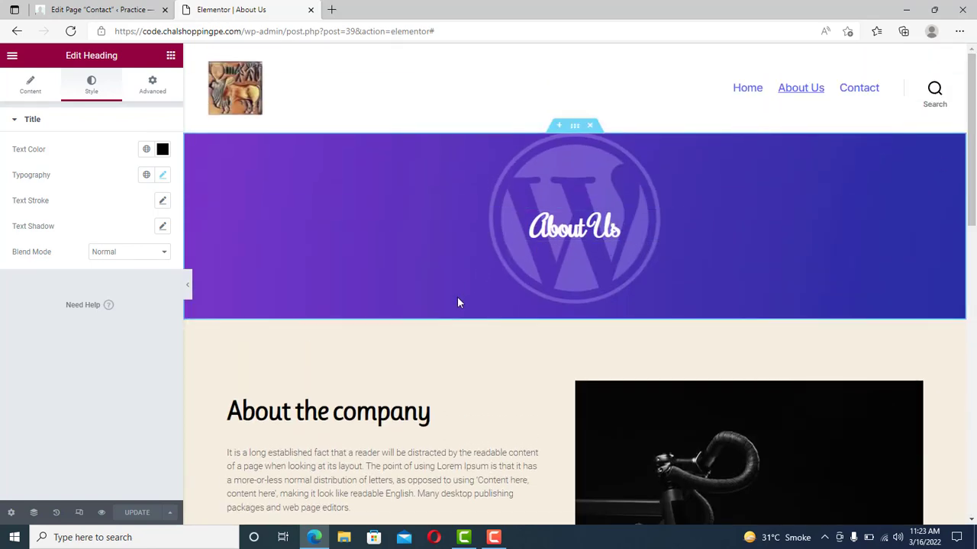
click(310, 11)
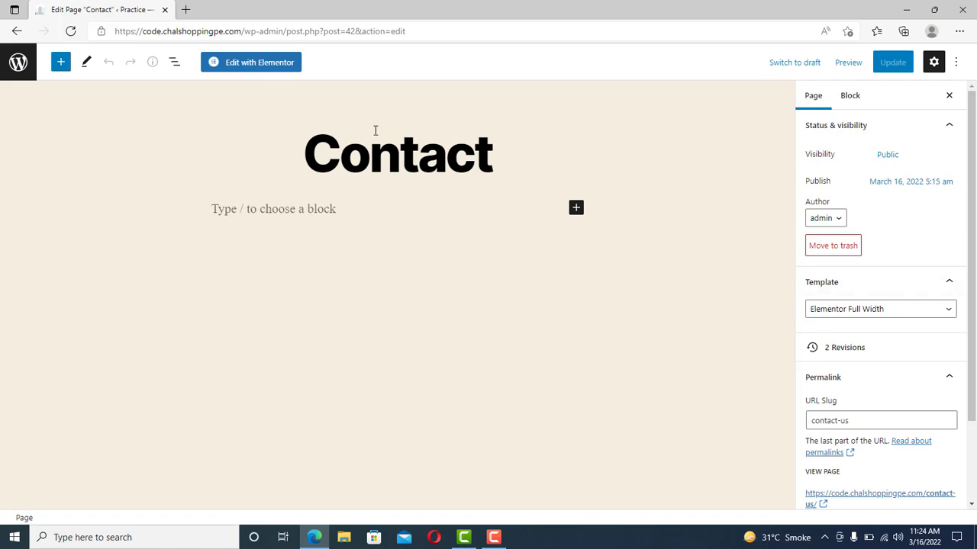
Open the Contact page in Elementor and add a single-column section.
click(246, 66)
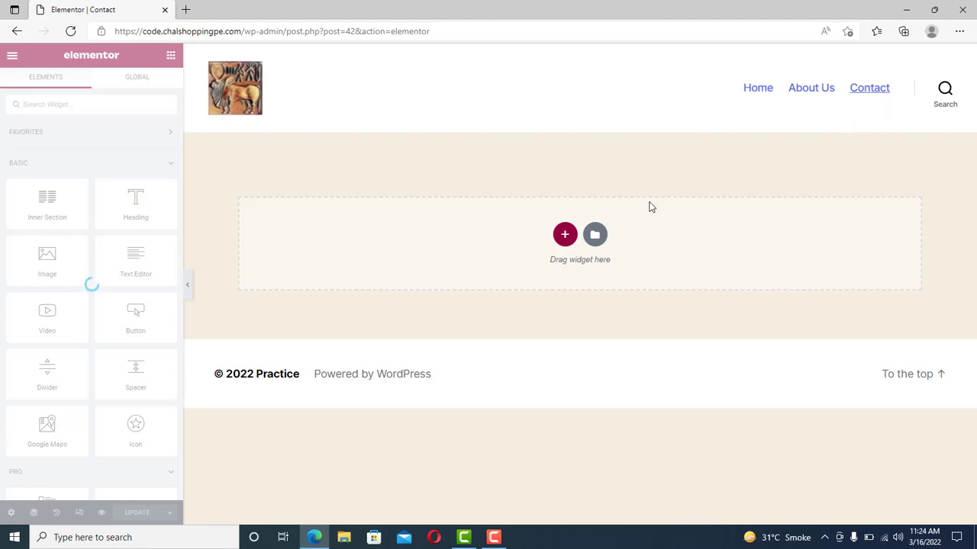
click(564, 233)
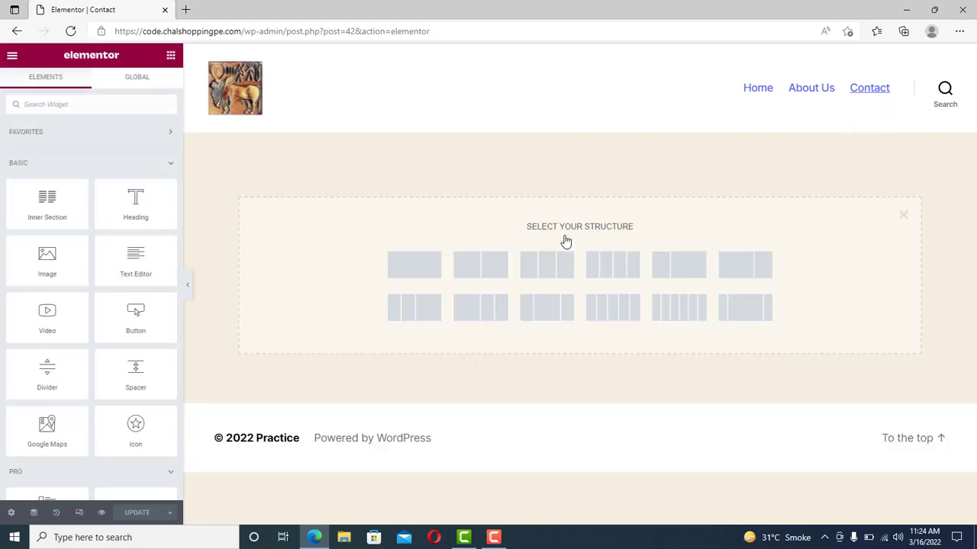
click(421, 269)
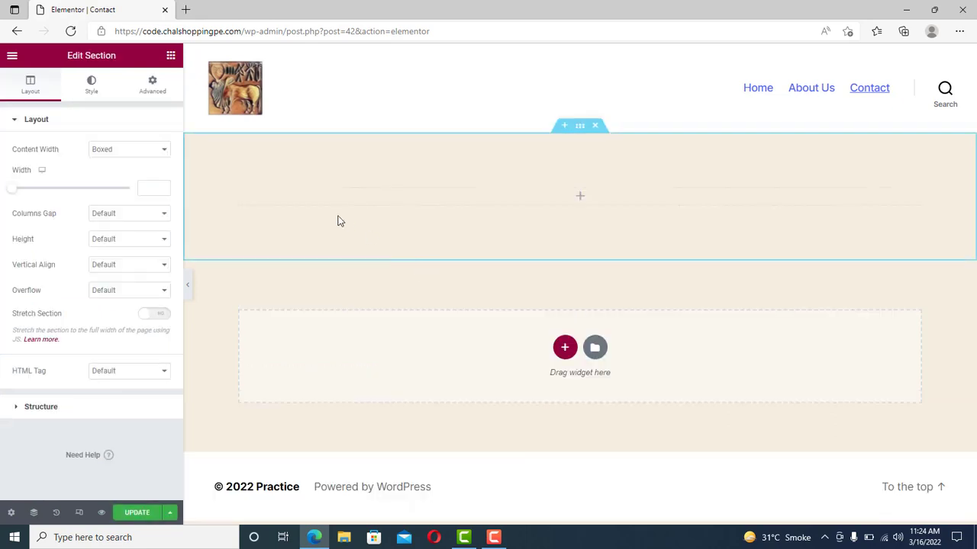
Give the section the classic background image installation-of-wordpress-on-subdomain.jpg from the media library, positioned Top Center.
click(92, 83)
click(114, 176)
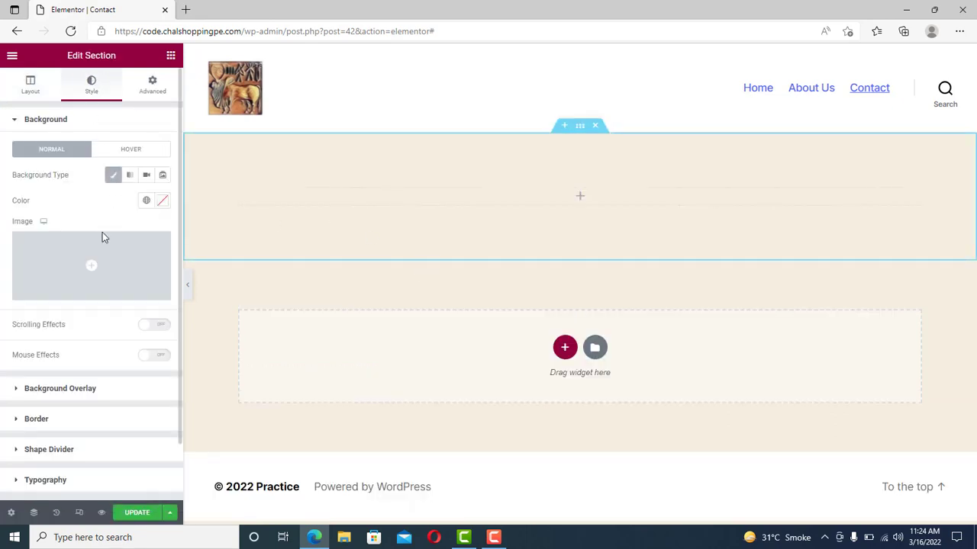
click(100, 262)
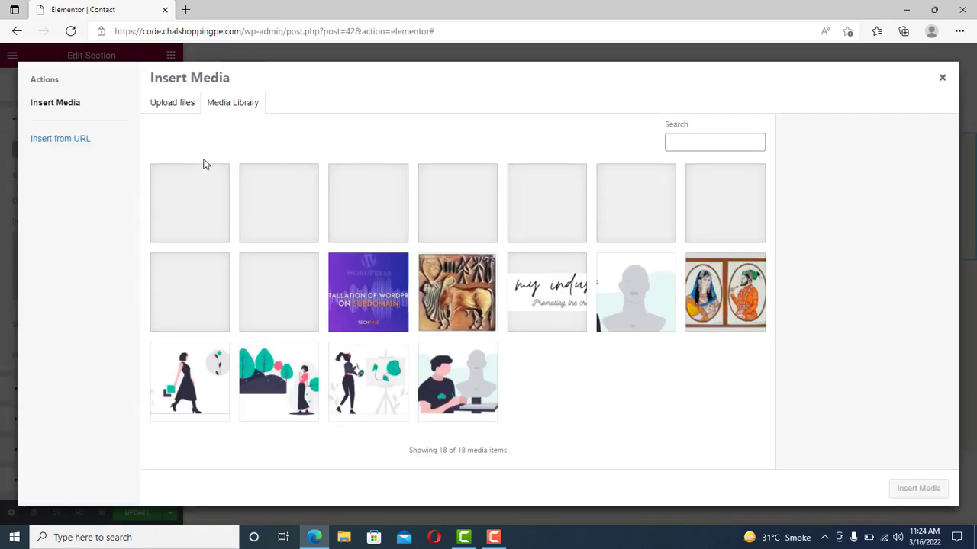
click(363, 291)
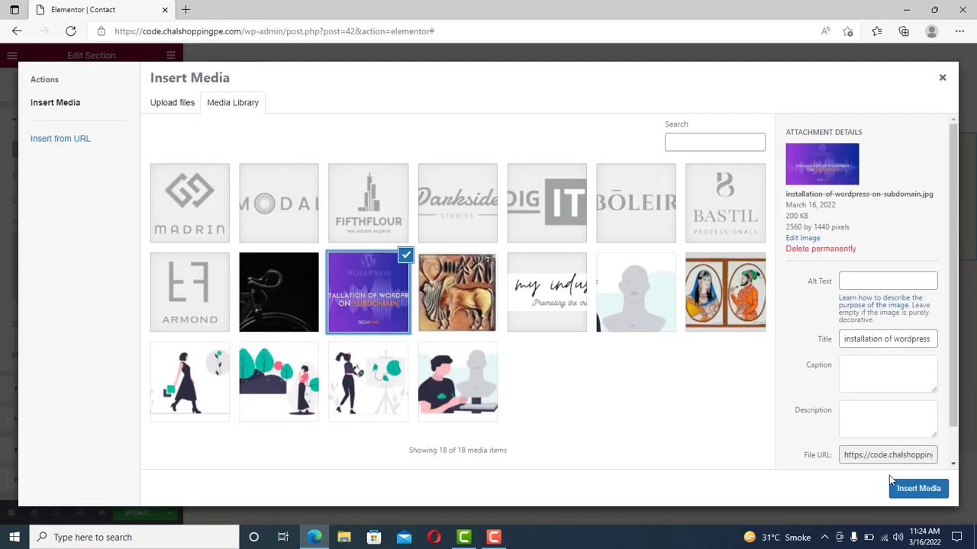
click(918, 489)
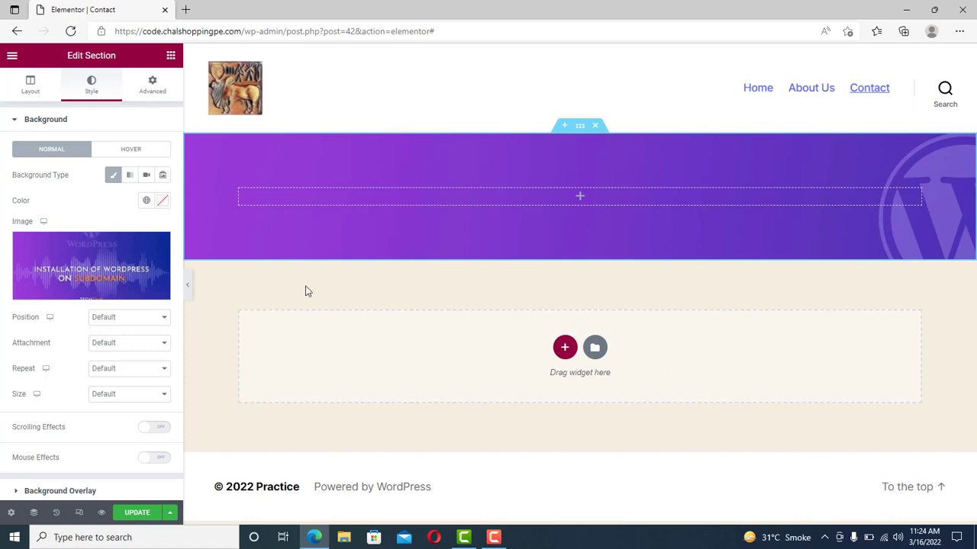
click(113, 317)
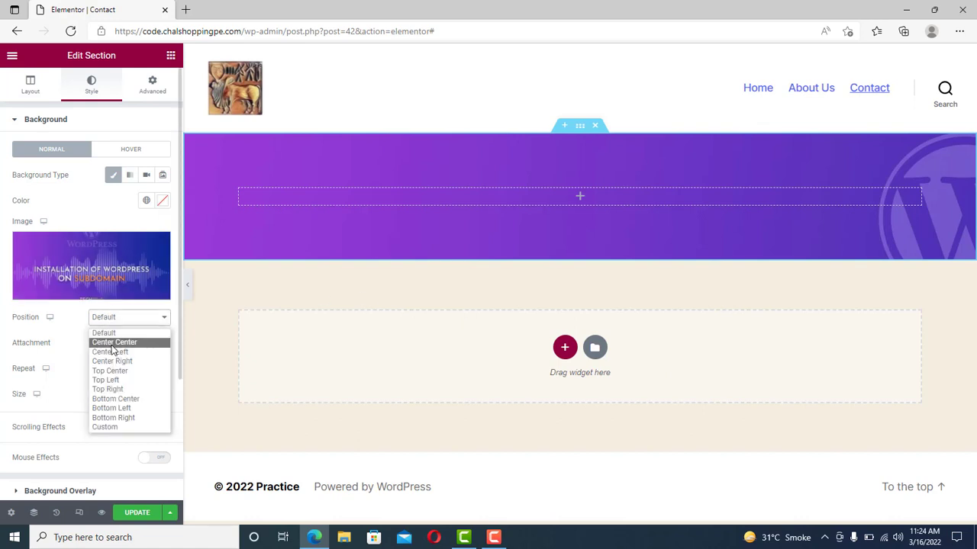
click(111, 371)
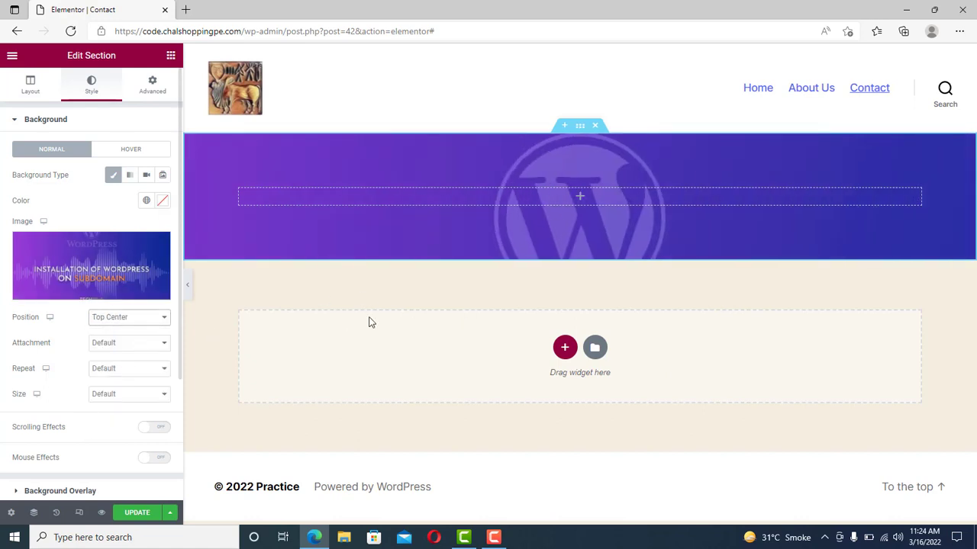
Add a center-aligned heading reading "Contact Us" to the banner section.
click(170, 56)
drag(131, 200, 542, 209)
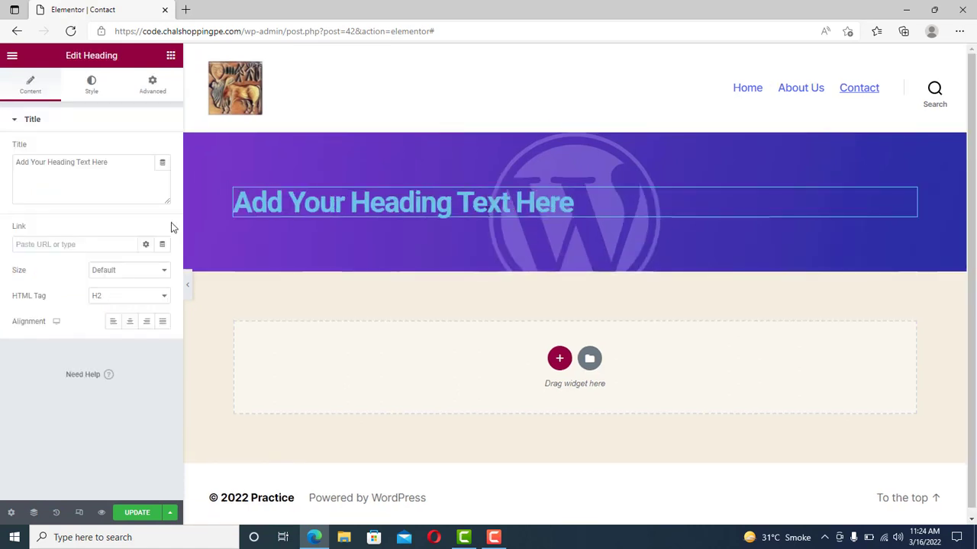
click(130, 321)
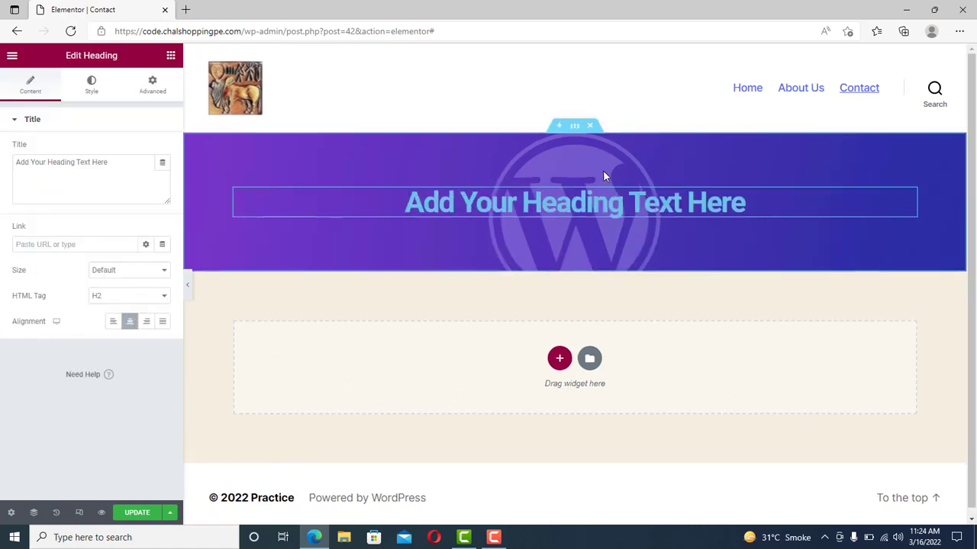
click(589, 200)
double_click(596, 205)
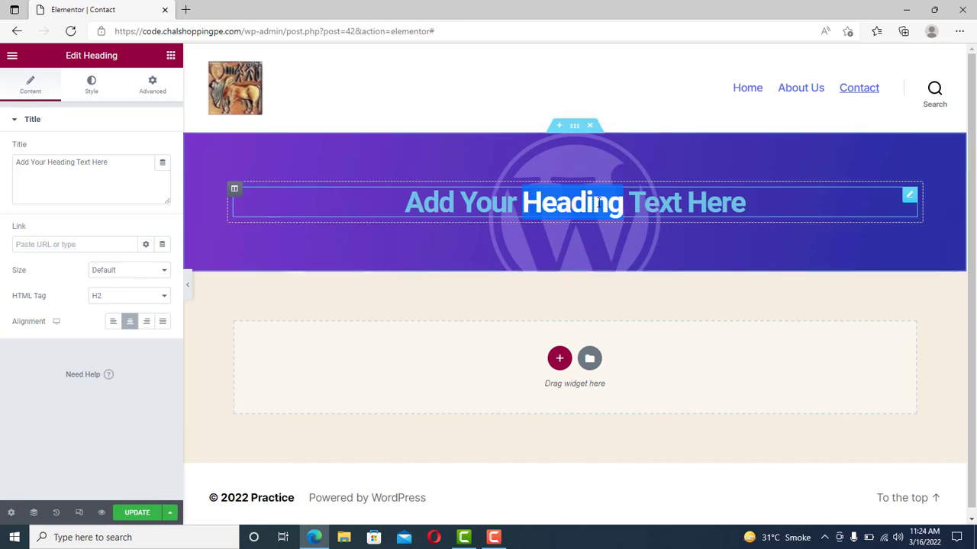
key(ctrl+a)
key(BackSpace)
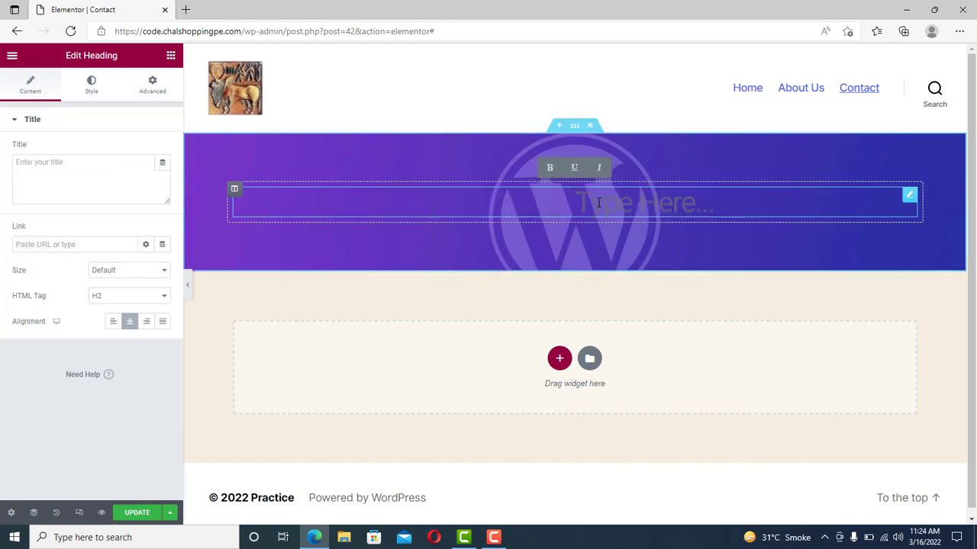
text(Contact Us)
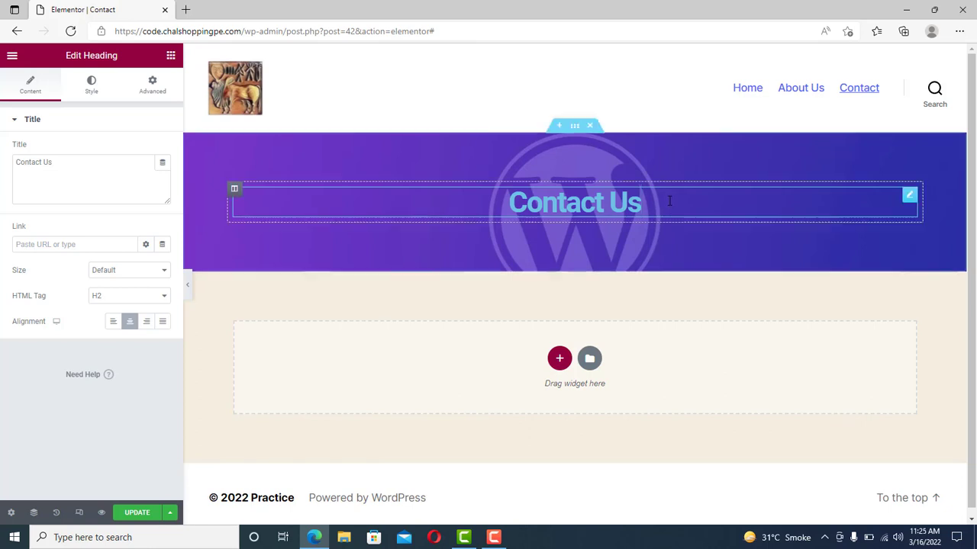
Set the "Contact Us" heading's text color to white (#FFFFFF).
click(88, 84)
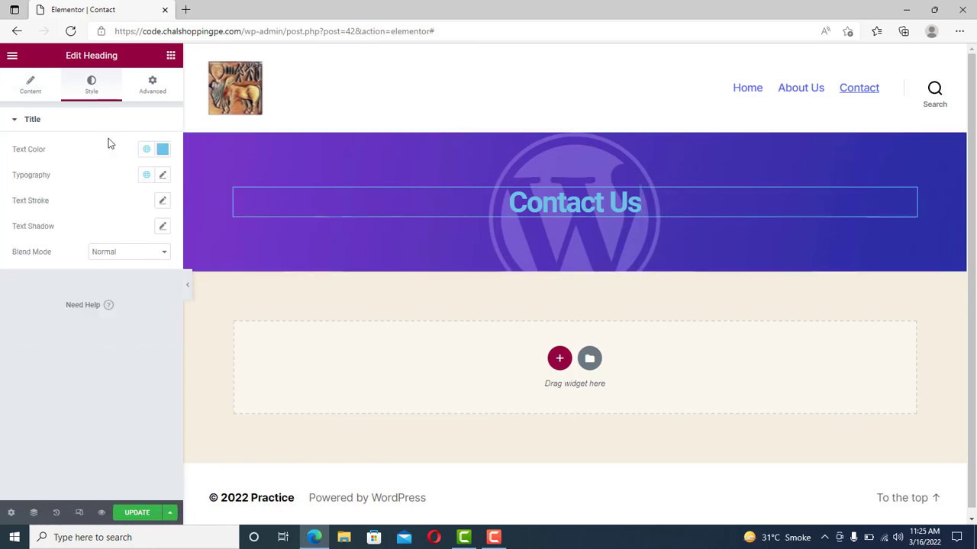
click(145, 149)
click(161, 150)
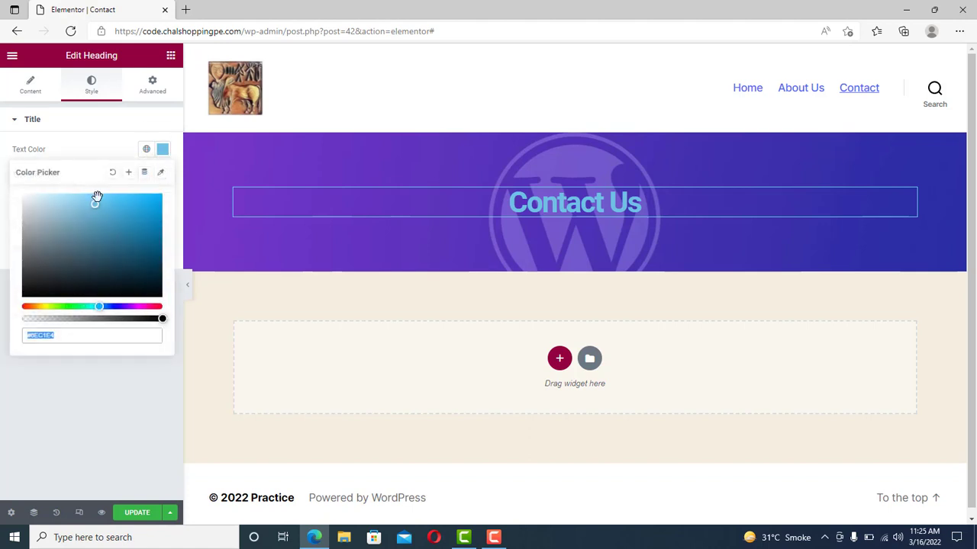
text(#F9F9F9)
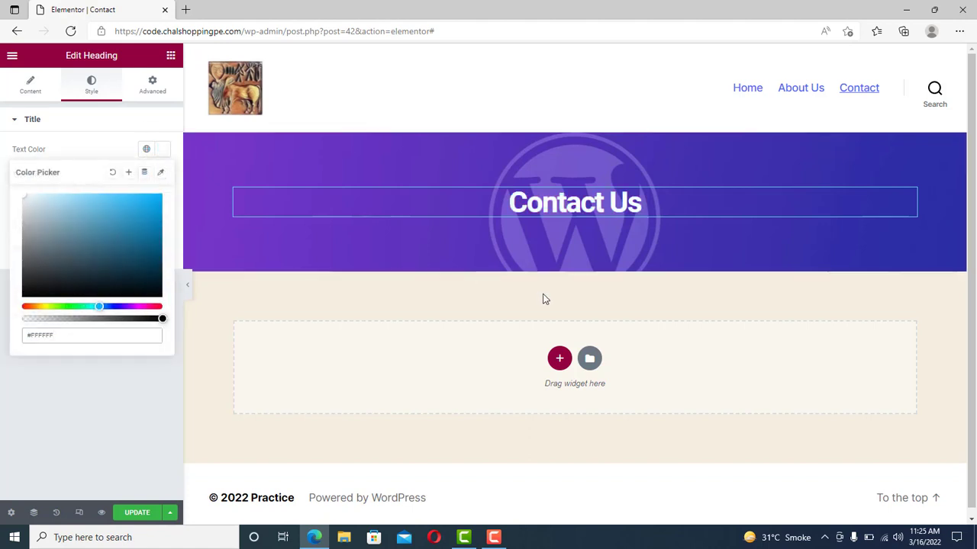
Open the template library below the banner and filter the blocks to the Contact category.
scroll(675, 264, down, 1)
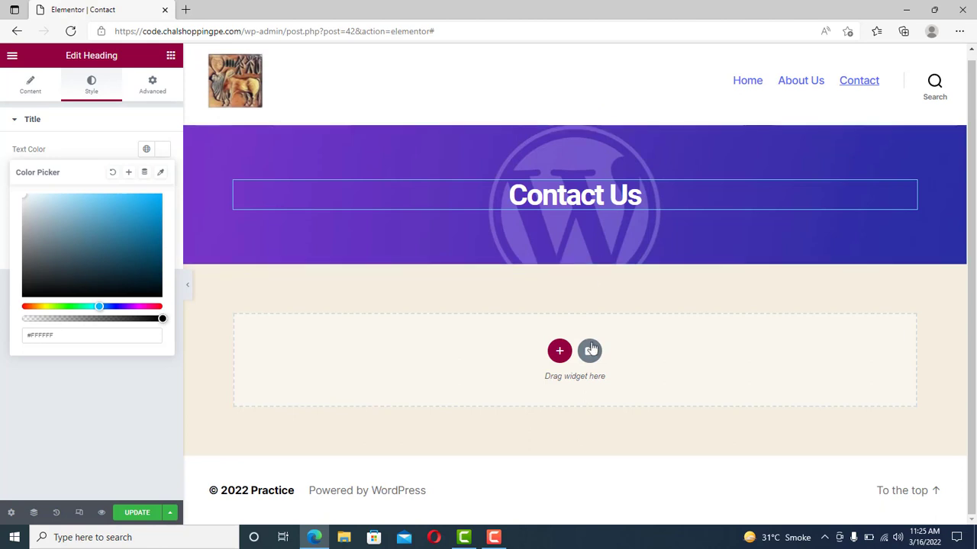
click(589, 353)
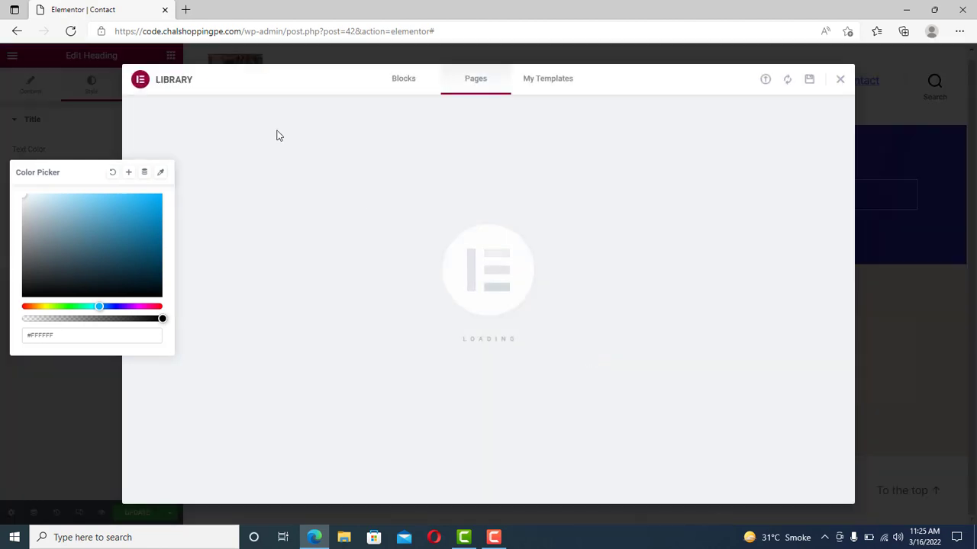
click(405, 81)
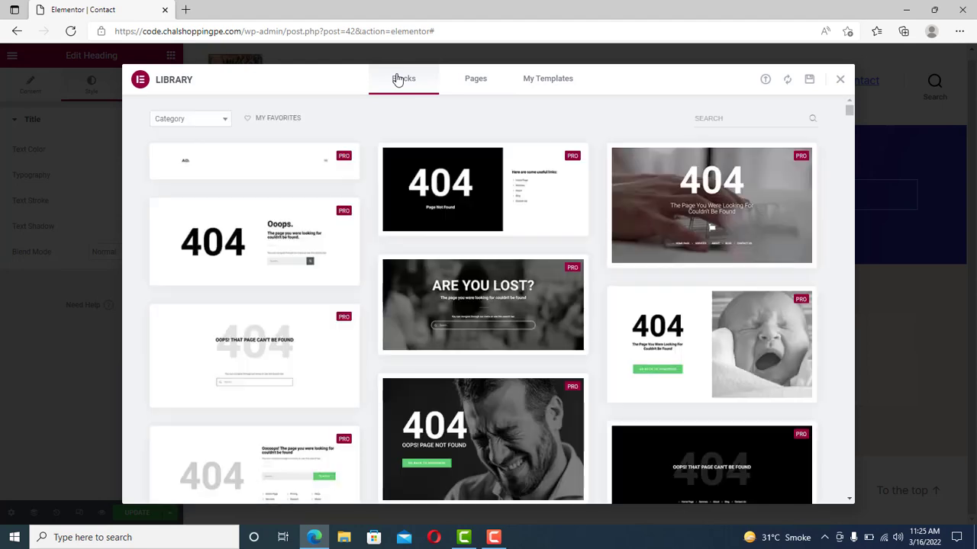
click(201, 120)
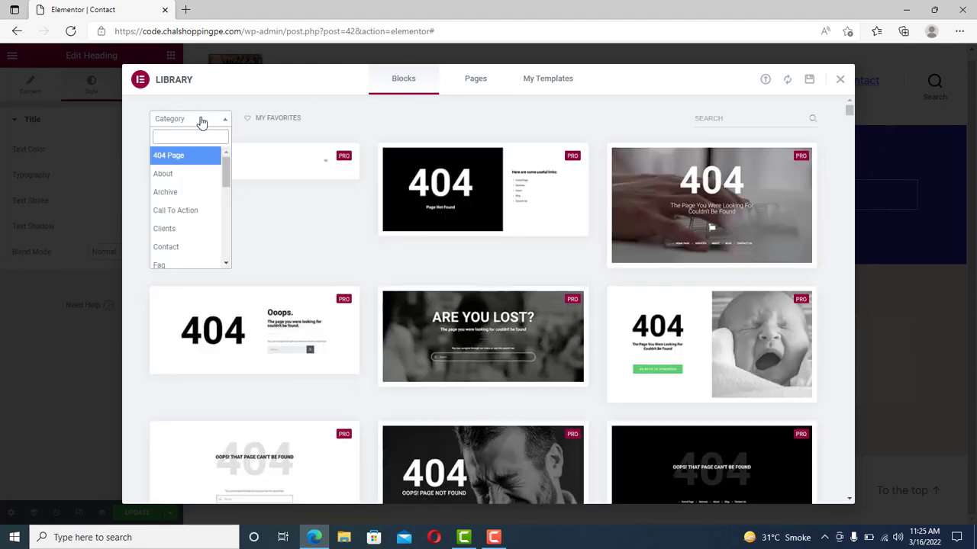
scroll(203, 203, down, 1)
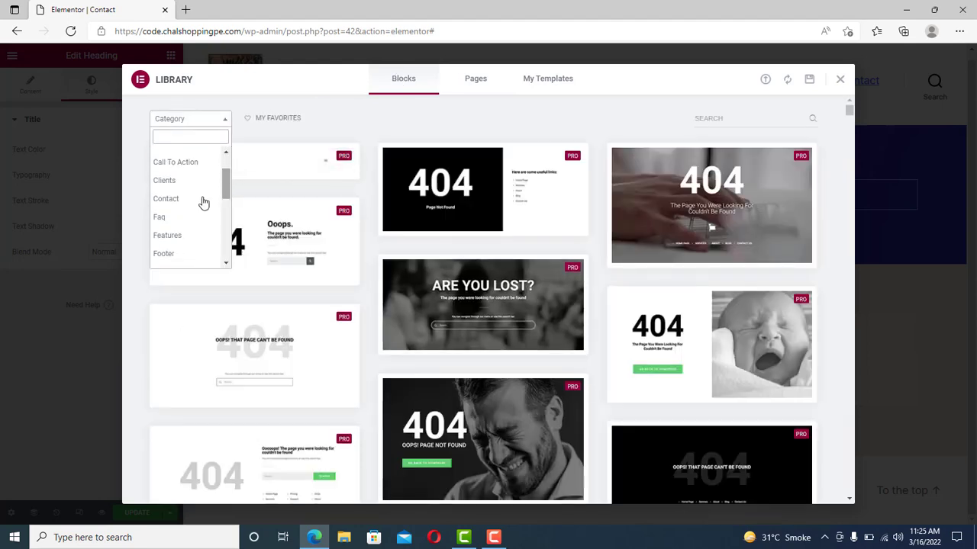
click(166, 199)
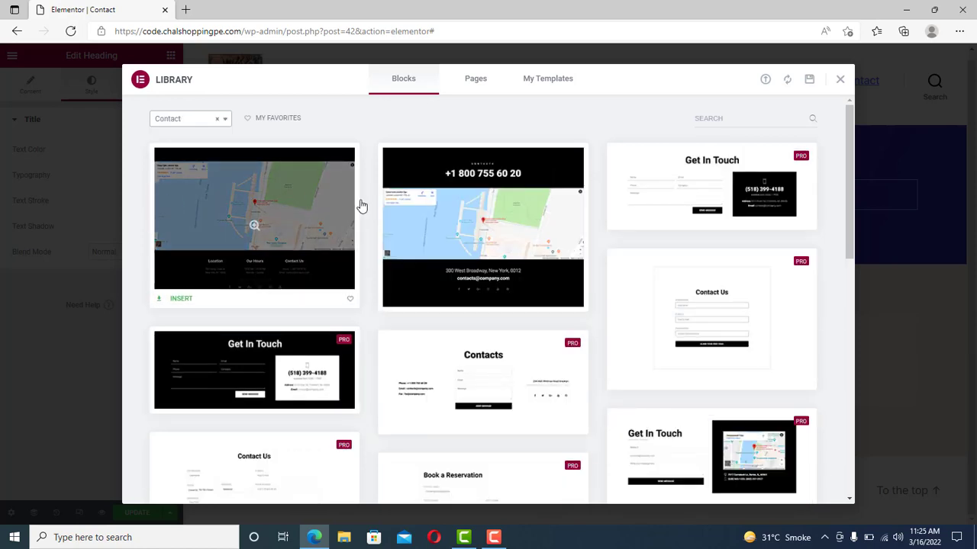
Insert the free contact block that pairs a map with location, contact, hours and social icon details.
drag(850, 186, 851, 188)
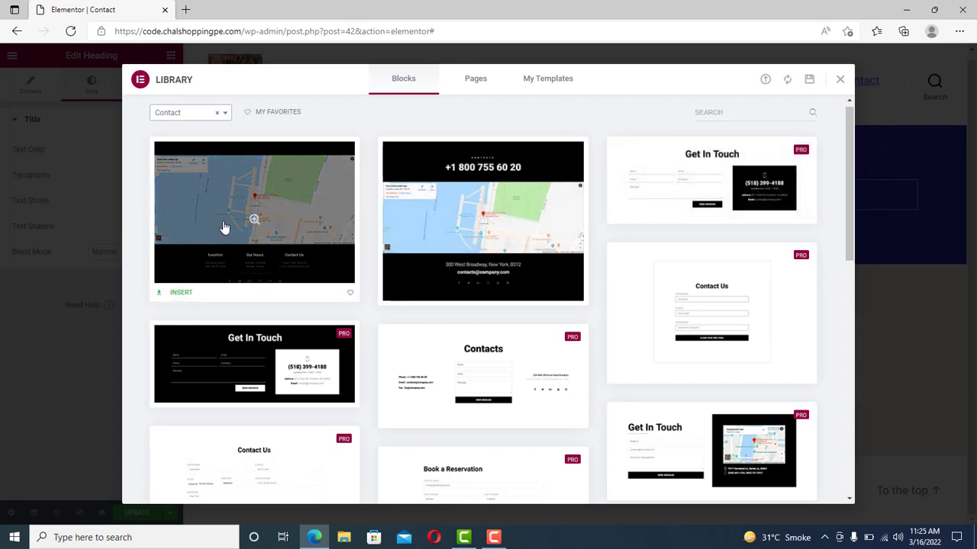
drag(850, 188, 863, 357)
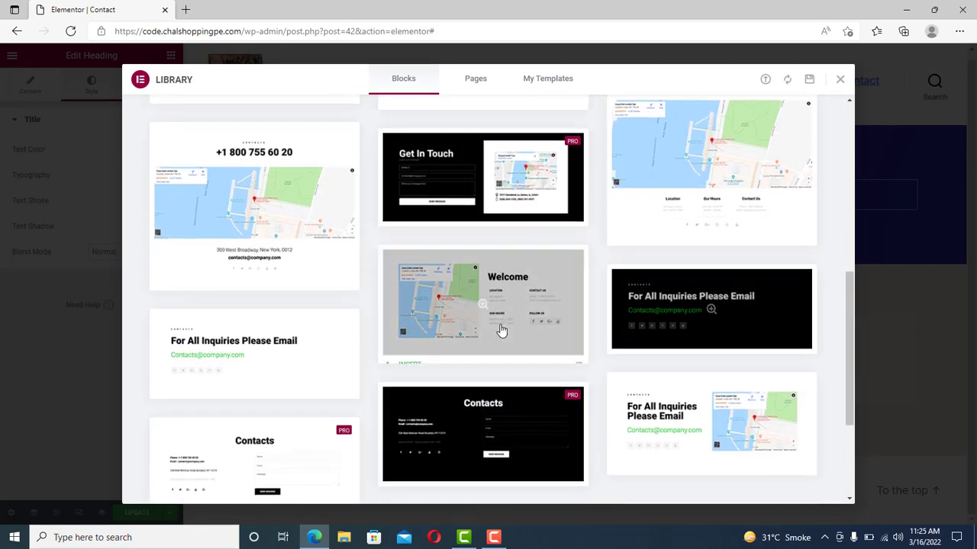
click(408, 355)
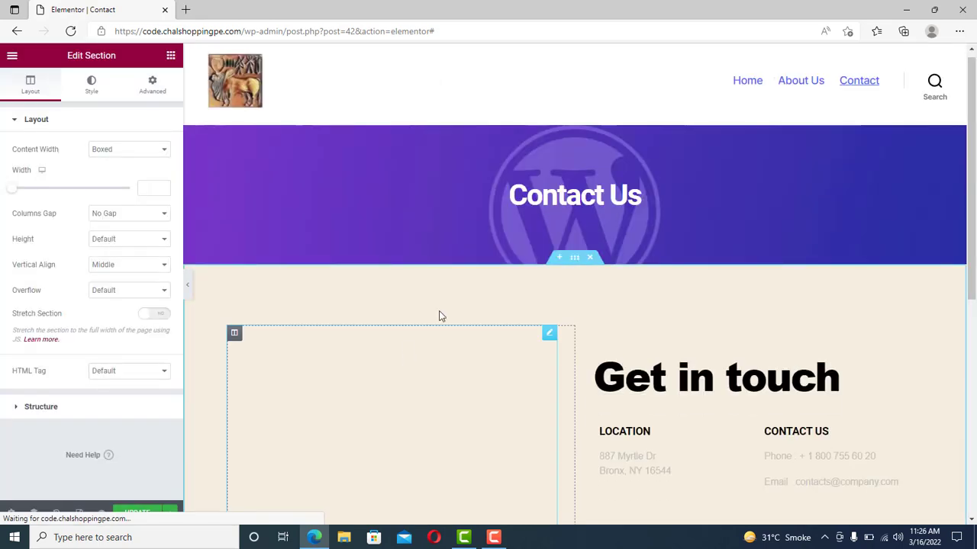
Replace the Google Maps widget's location with "The Institute of Management and entrepreneurs".
drag(972, 188, 975, 303)
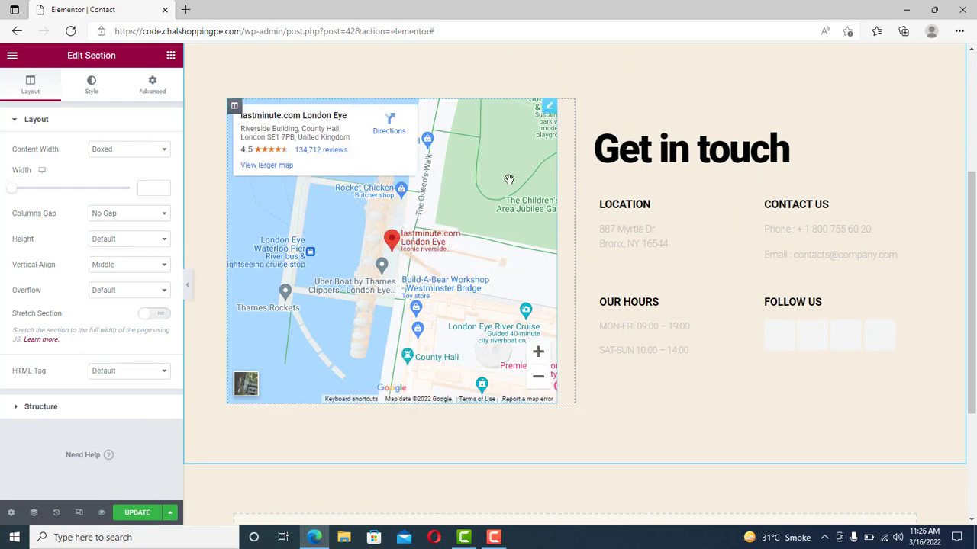
click(549, 107)
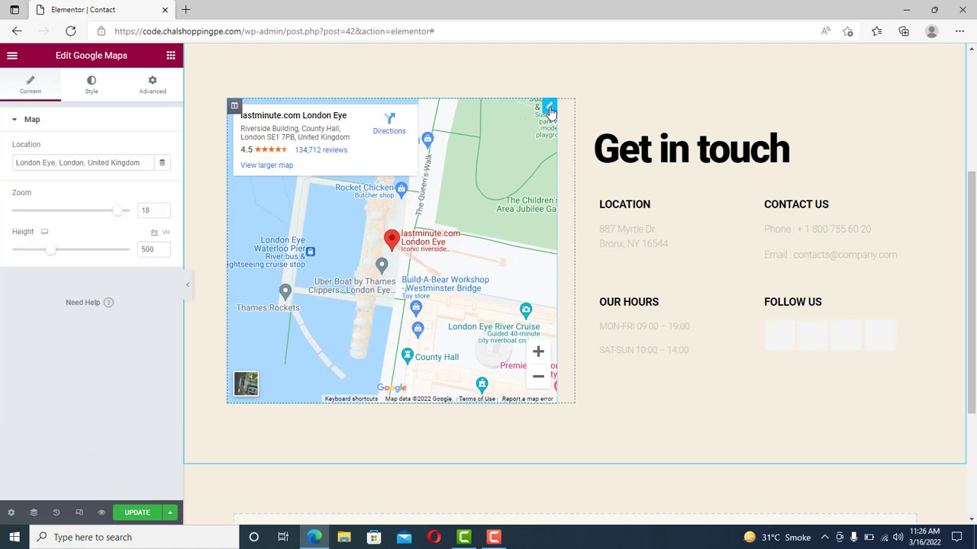
click(53, 167)
key(ctrl+a)
key(BackSpace)
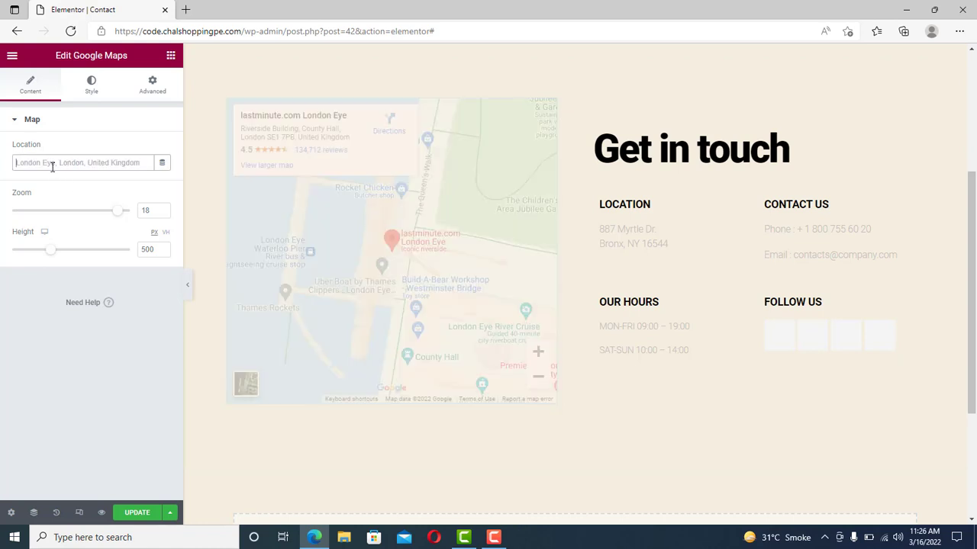
text(The In)
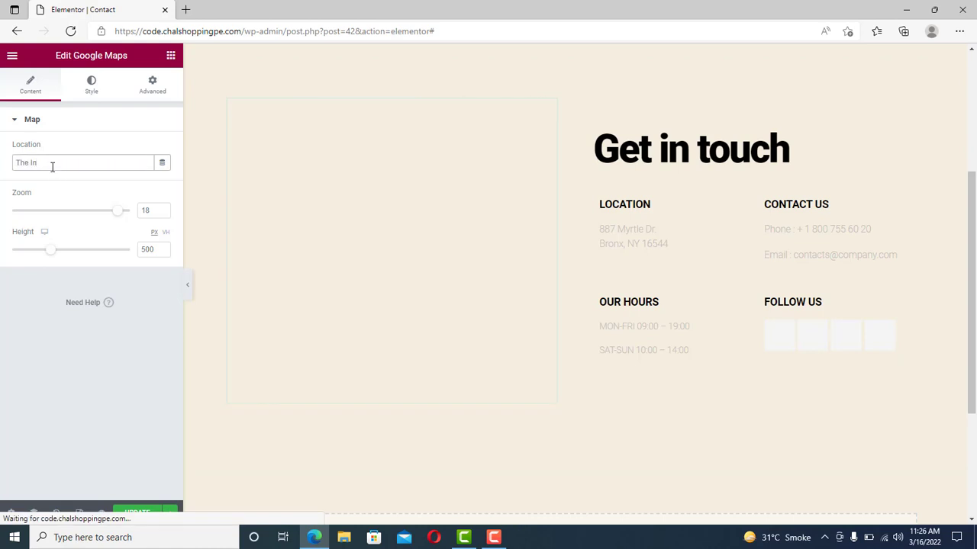
text(stitut)
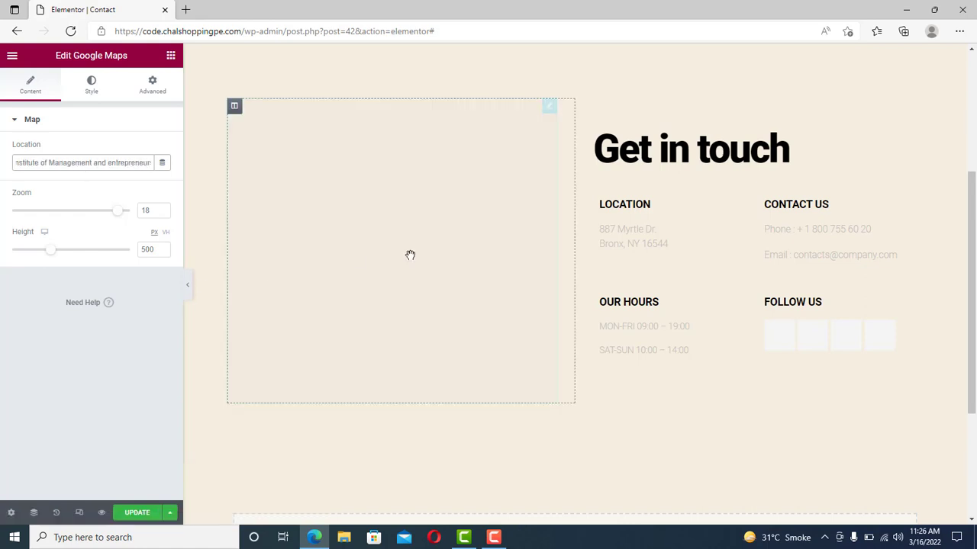
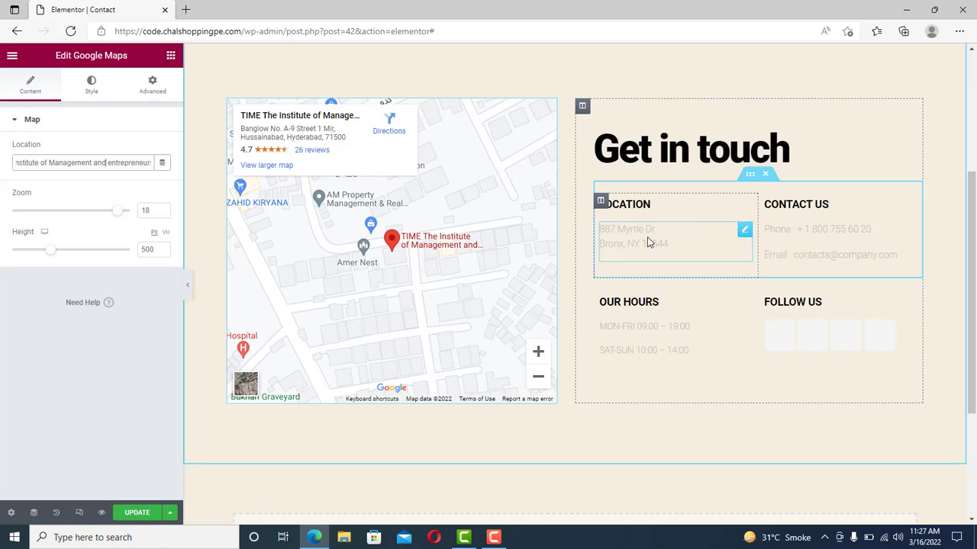
Set the text color of the address under LOCATION to the global Secondary color.
click(743, 229)
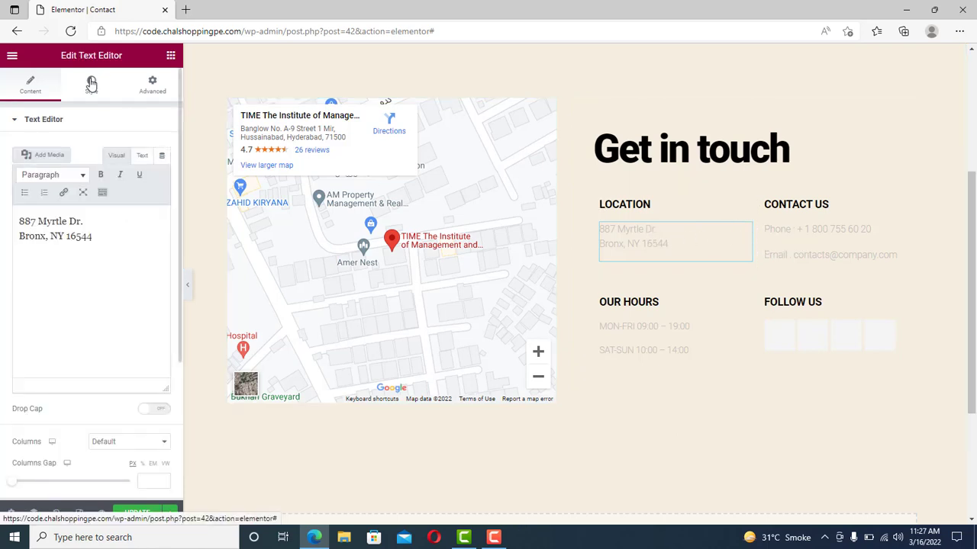
click(90, 84)
click(147, 176)
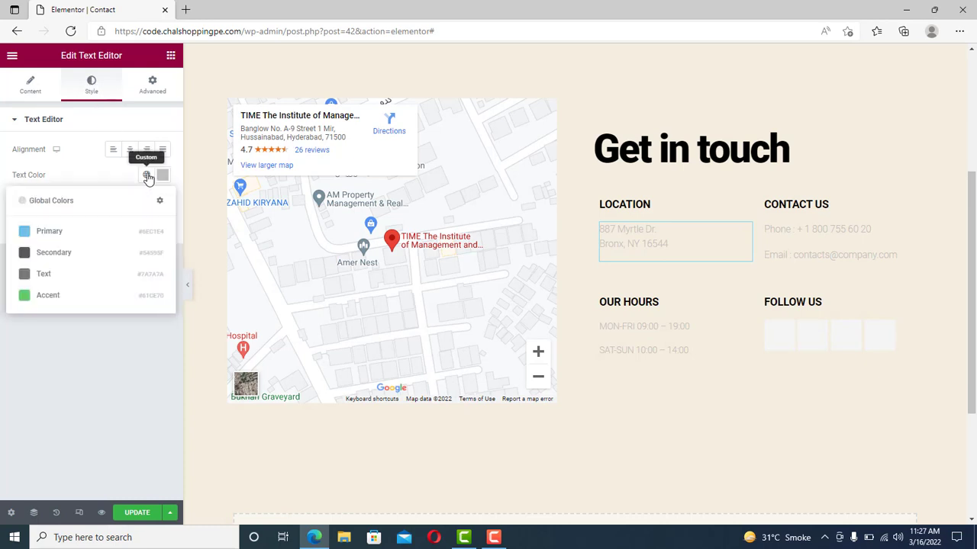
click(72, 253)
Apply the global Secondary color to the phone text under CONTACT US.
click(909, 229)
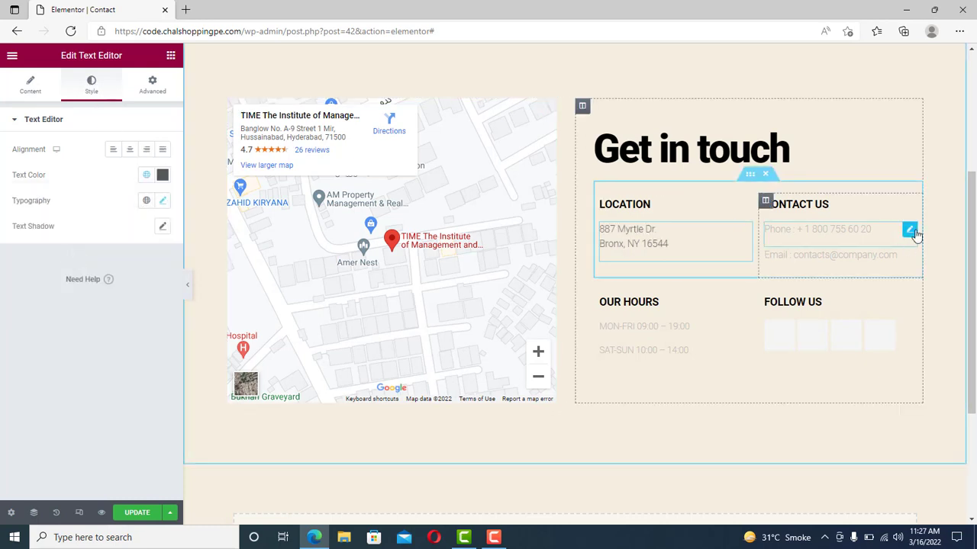
click(91, 92)
click(163, 177)
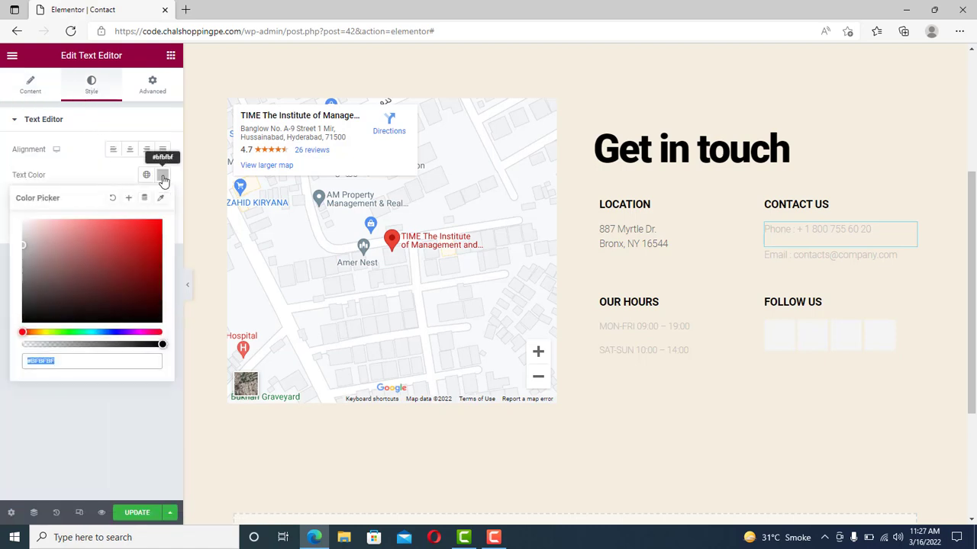
click(147, 179)
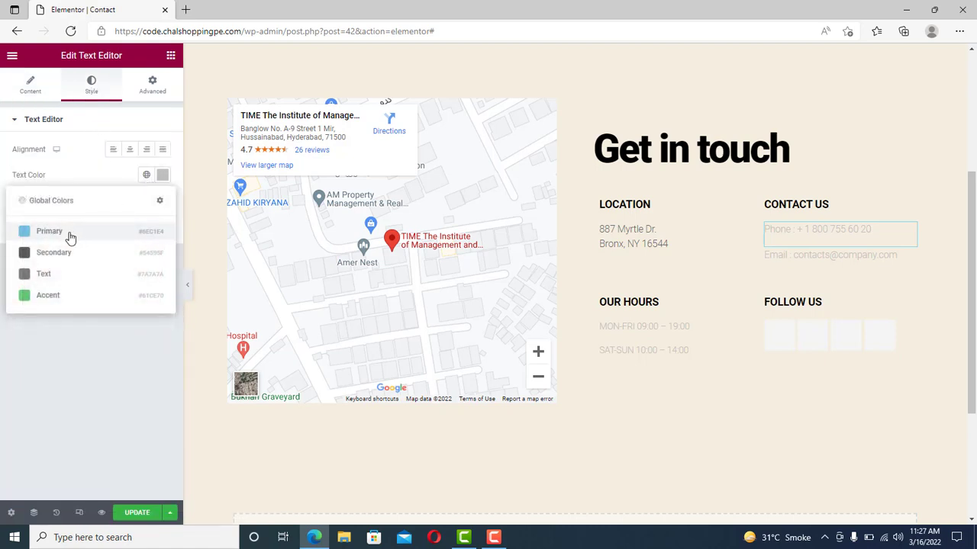
click(61, 255)
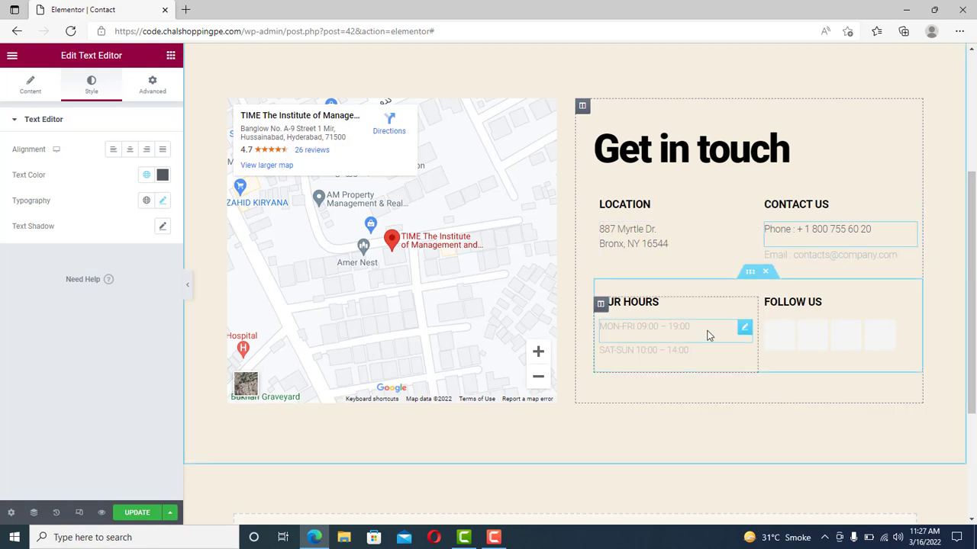
Apply the global Secondary text color to the MON-FRI line under OUR HOURS.
click(742, 328)
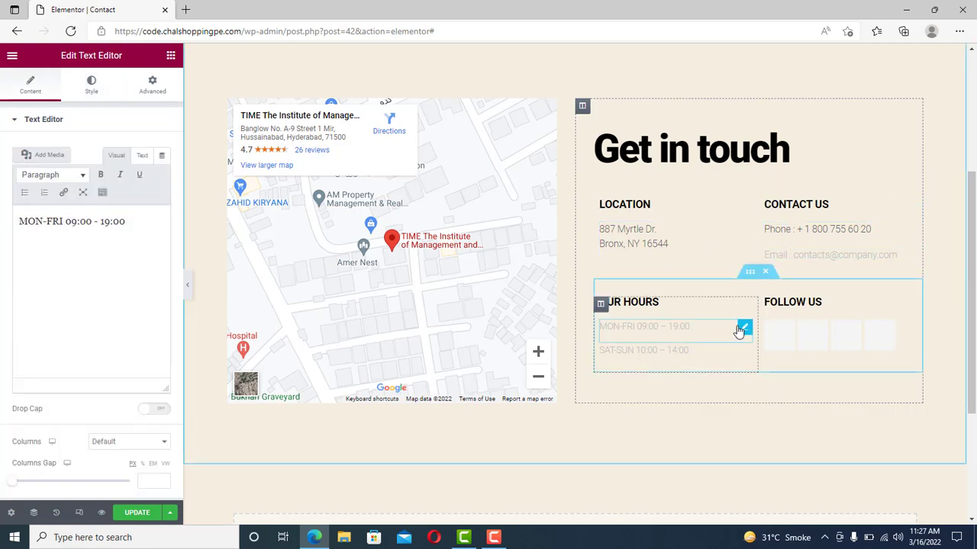
click(91, 88)
click(146, 200)
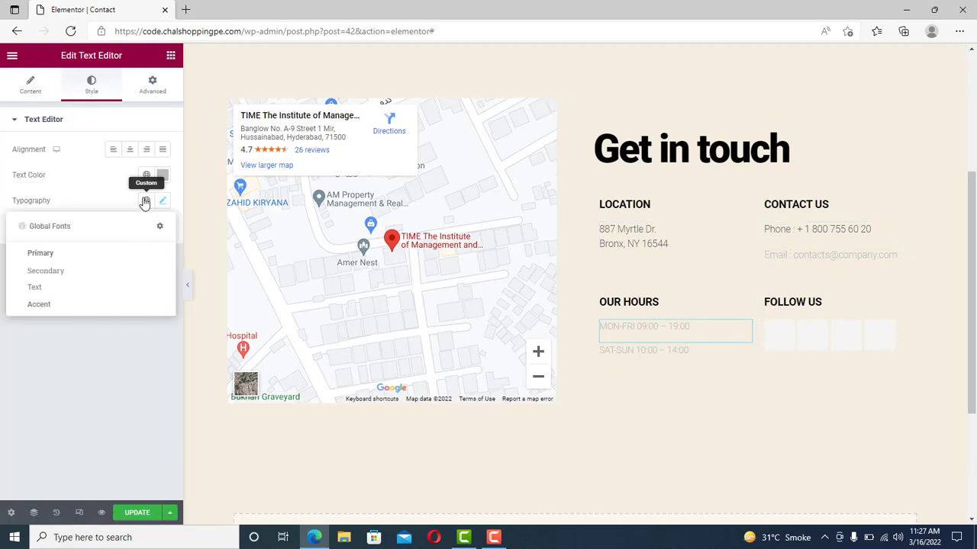
click(145, 175)
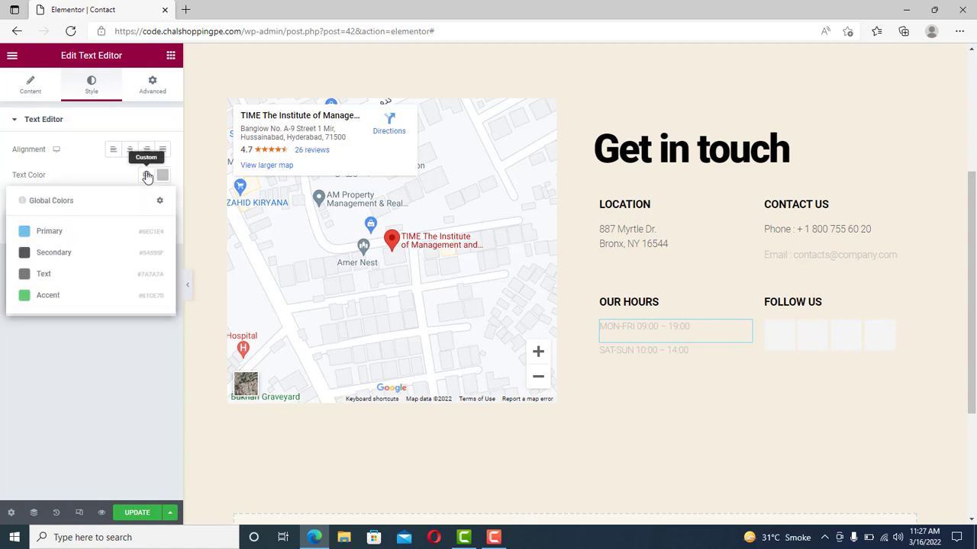
click(86, 250)
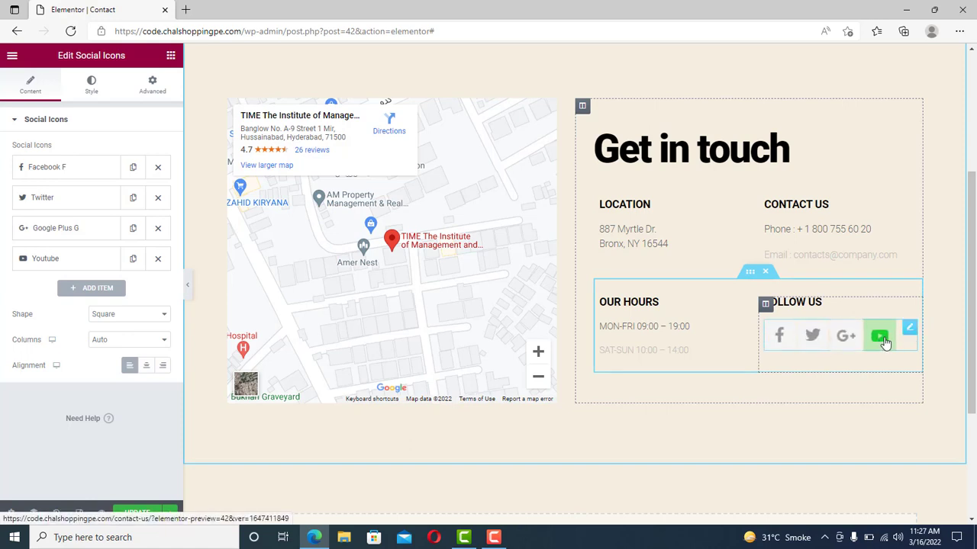
Inspect the Facebook item's icon, link and color options in the FOLLOW US social icons.
click(62, 169)
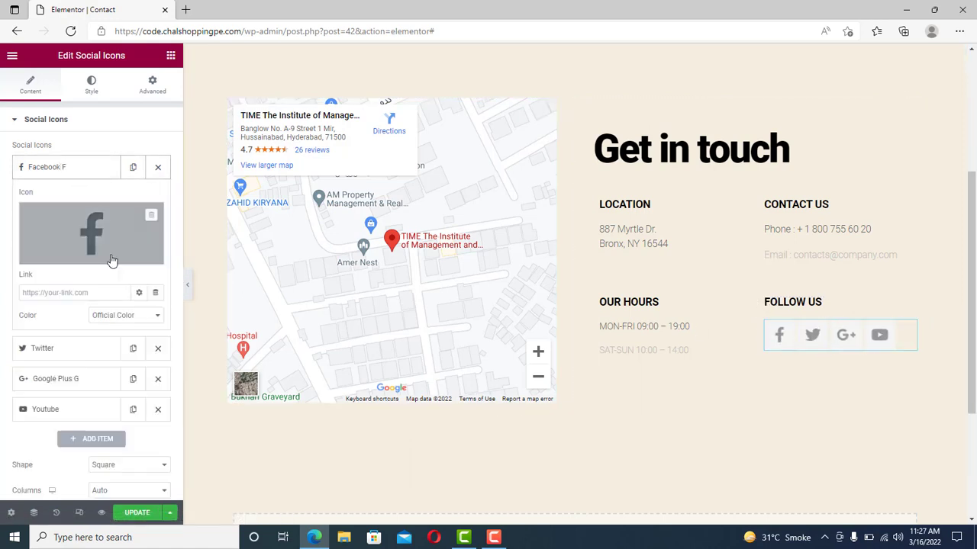
click(130, 319)
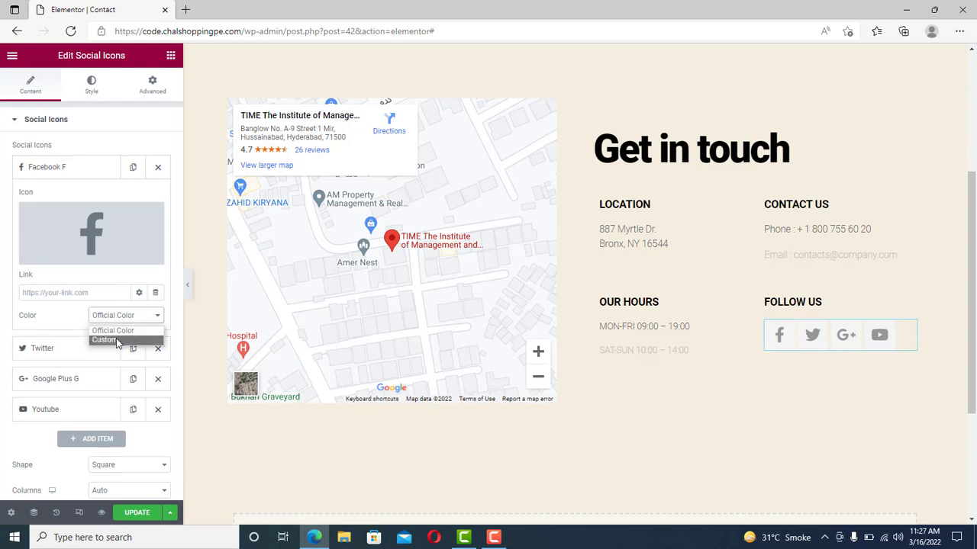
click(115, 330)
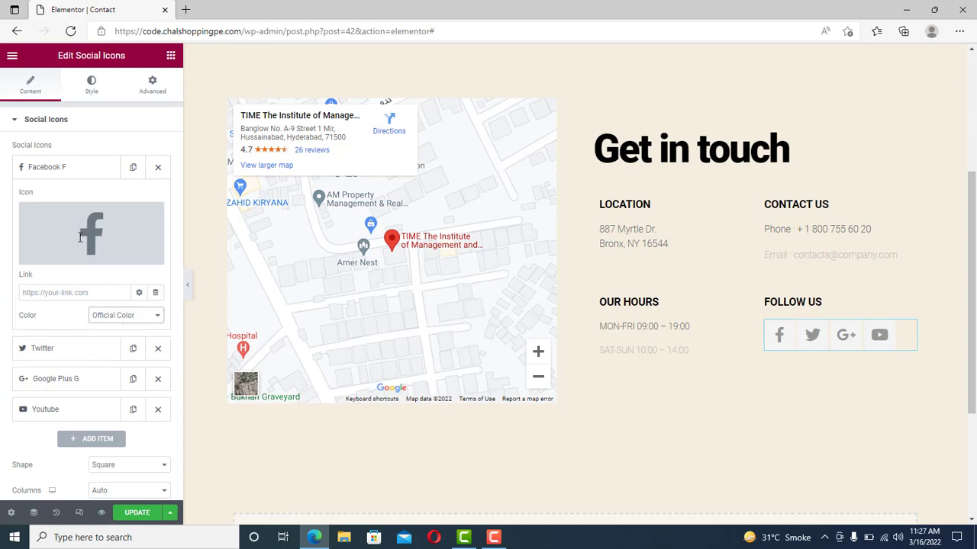
click(77, 172)
click(61, 168)
click(61, 168)
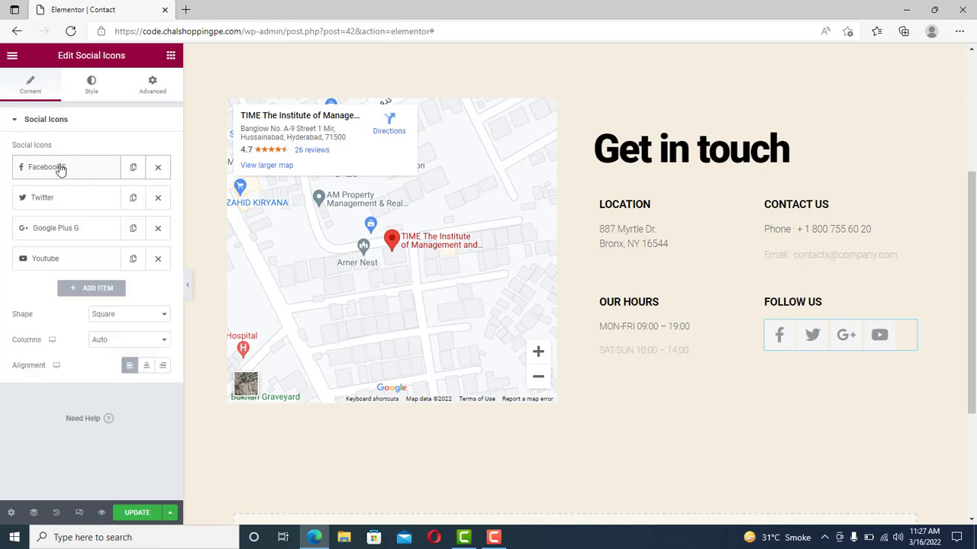
Check the Contact page down to its footer and save the page's changes.
drag(971, 247, 971, 284)
scroll(502, 419, down, 3)
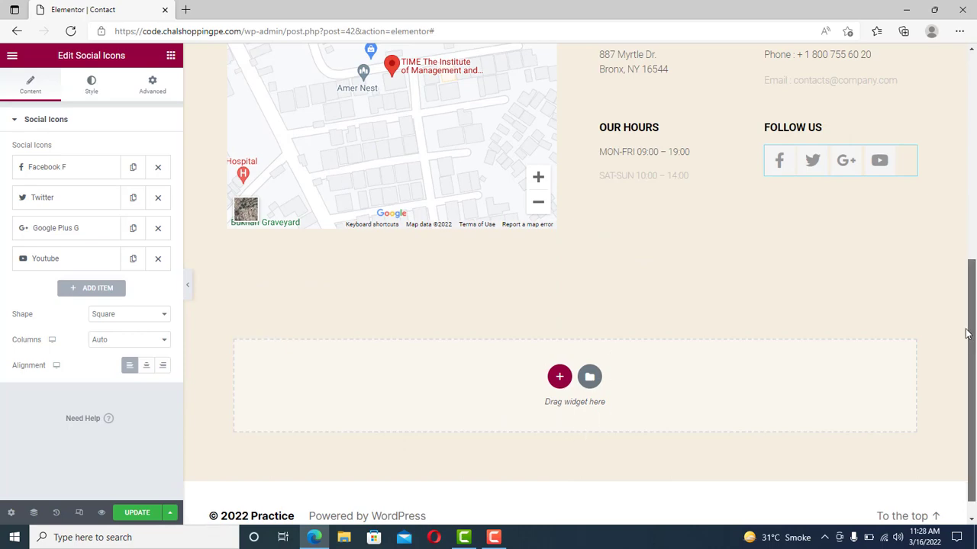
drag(969, 331, 975, 406)
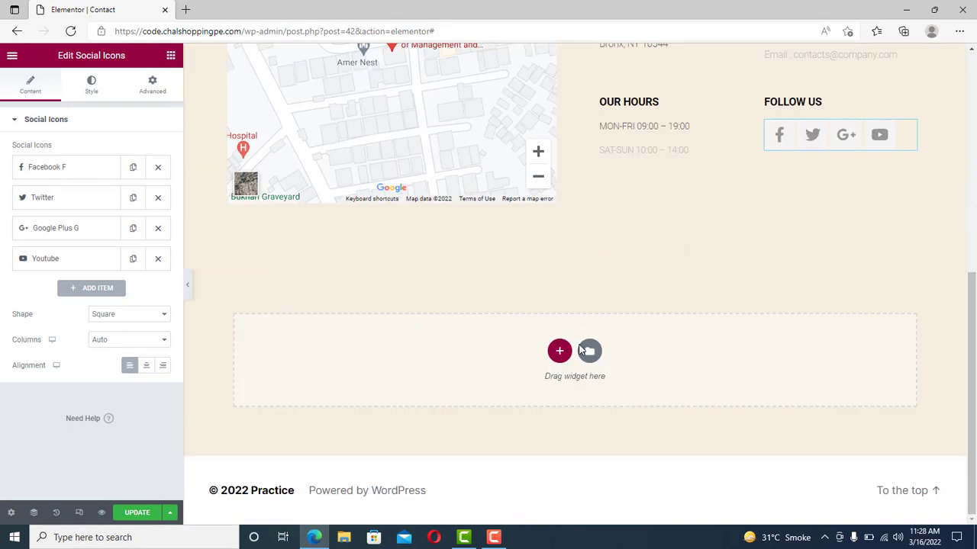
drag(973, 327, 893, 410)
Open a new InPrivate browser window.
click(959, 32)
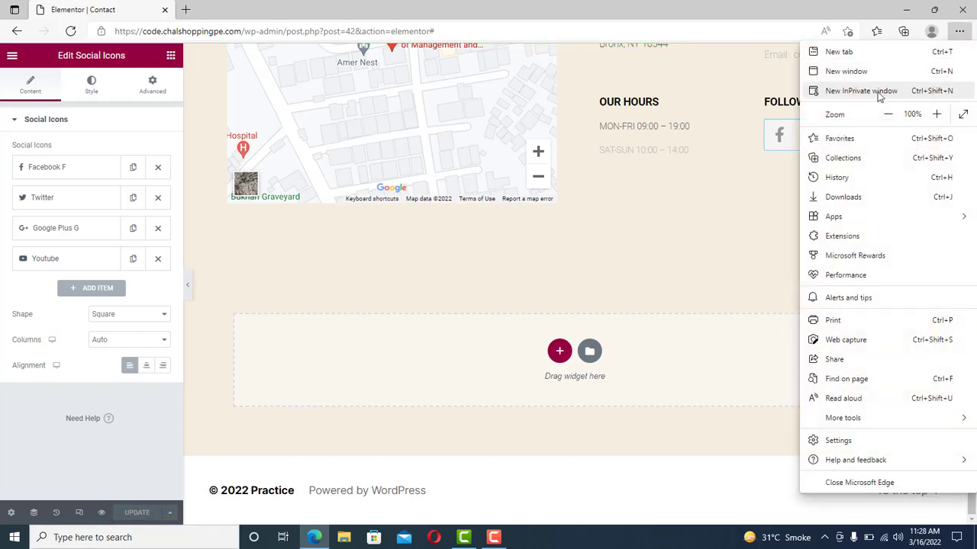
click(855, 91)
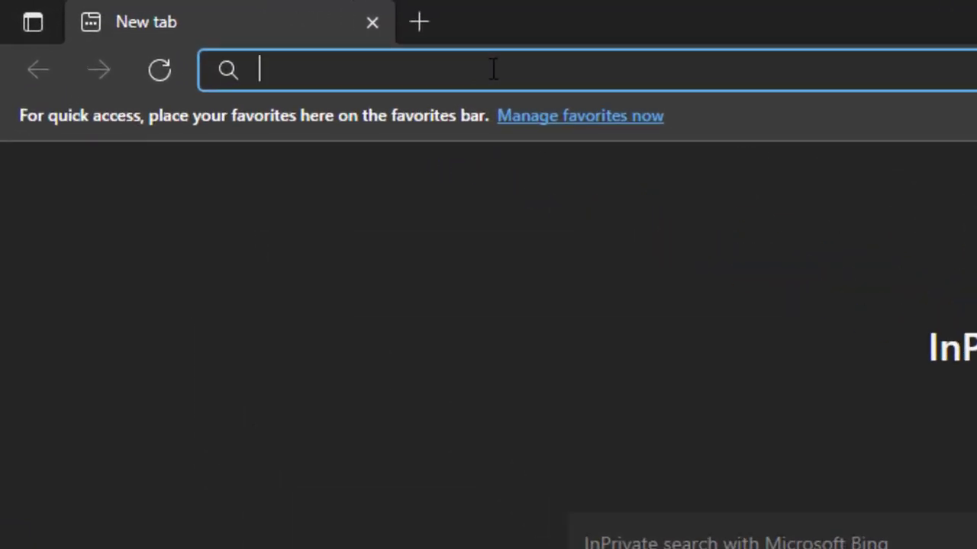
text(localho)
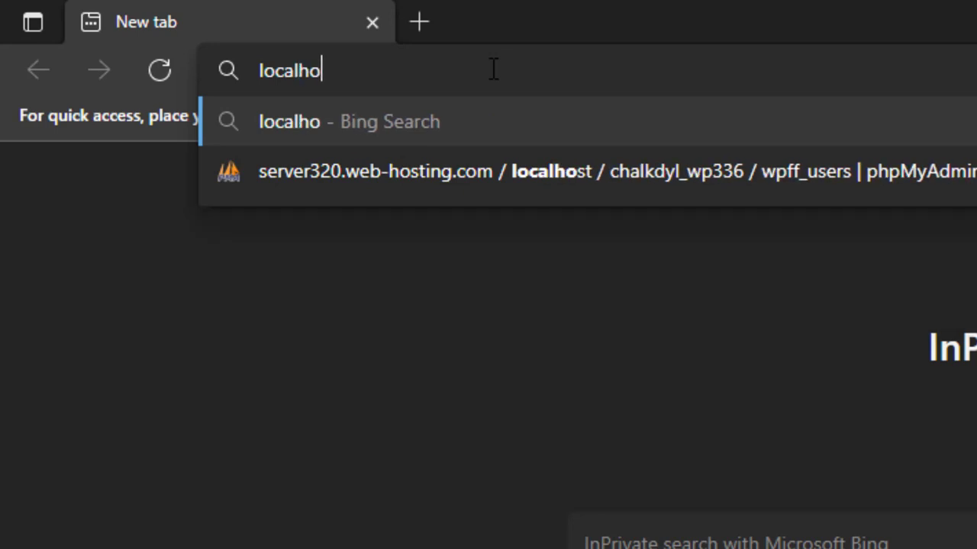
text(st/wordpress)
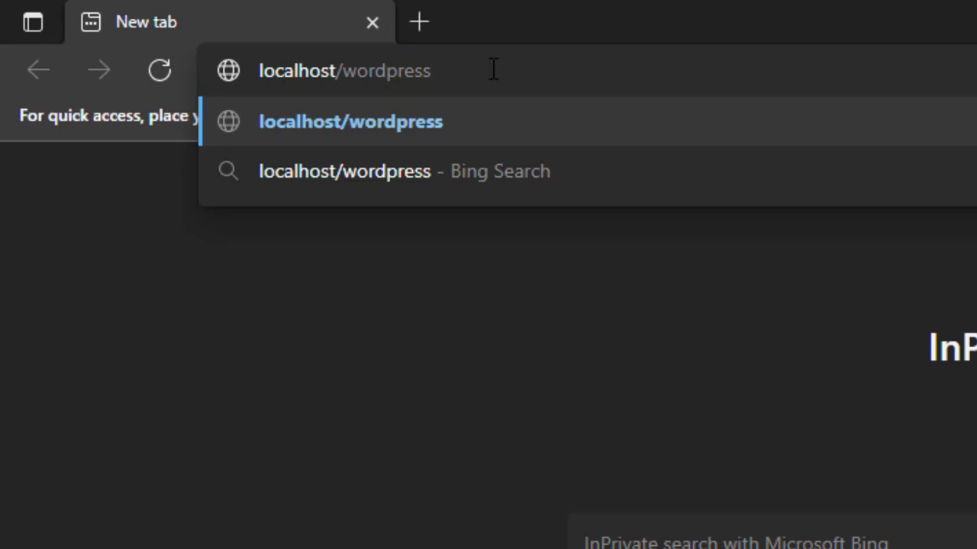
key(BackSpace)
key(BackSpace)
key(BackSpace)
key(BackSpace)
key(BackSpace)
key(BackSpace)
key(BackSpace)
key(BackSpace)
key(BackSpace)
key(BackSpace)
key(BackSpace)
key(BackSpace)
key(BackSpace)
key(BackSpace)
key(BackSpace)
key(BackSpace)
key(BackSpace)
key(BackSpace)
key(BackSpace)
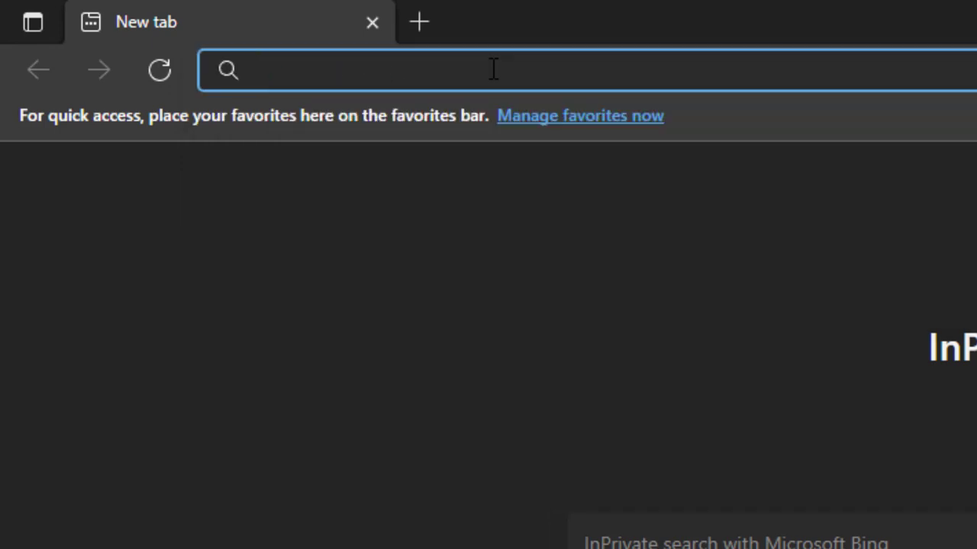
Load the published site at code.chalshoppingpe.com in the InPrivate window.
text(code.)
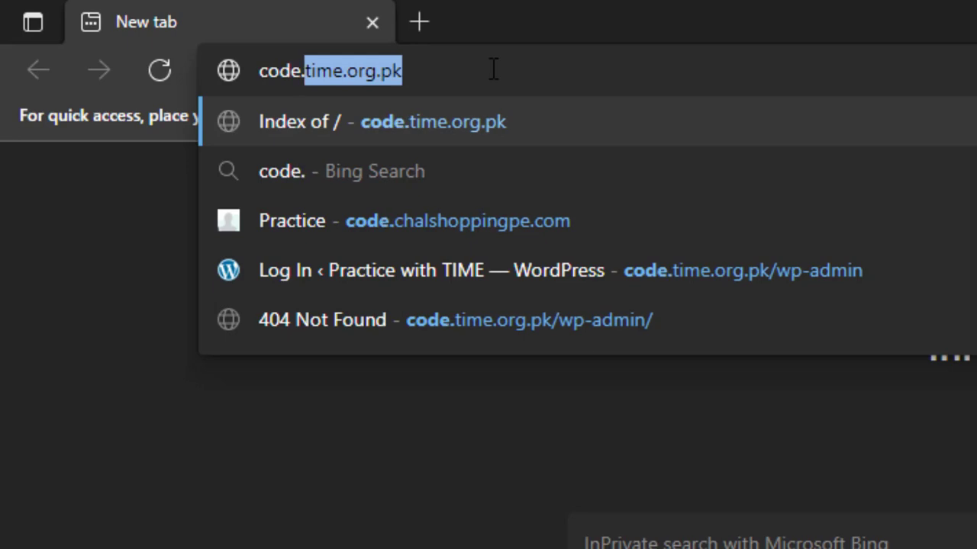
text(chalshoppingp)
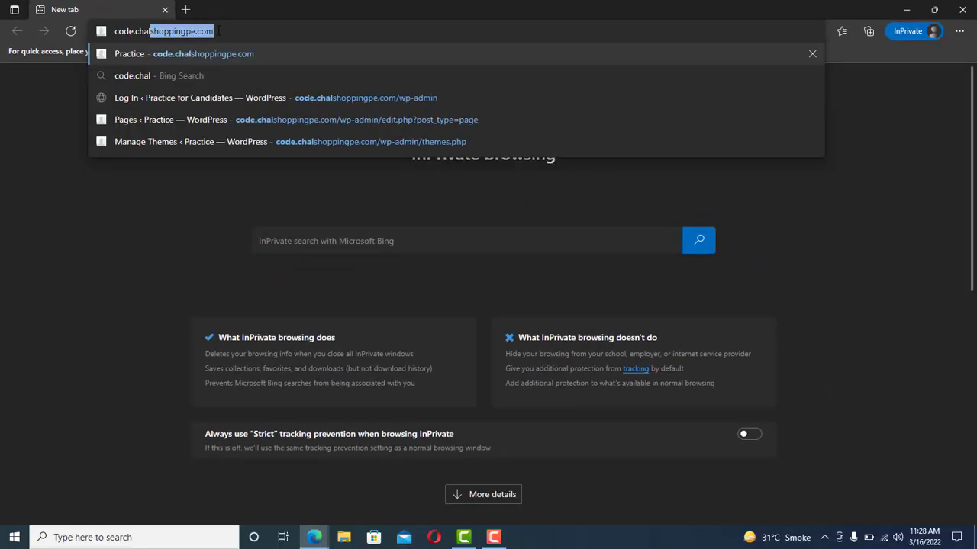
key(Return)
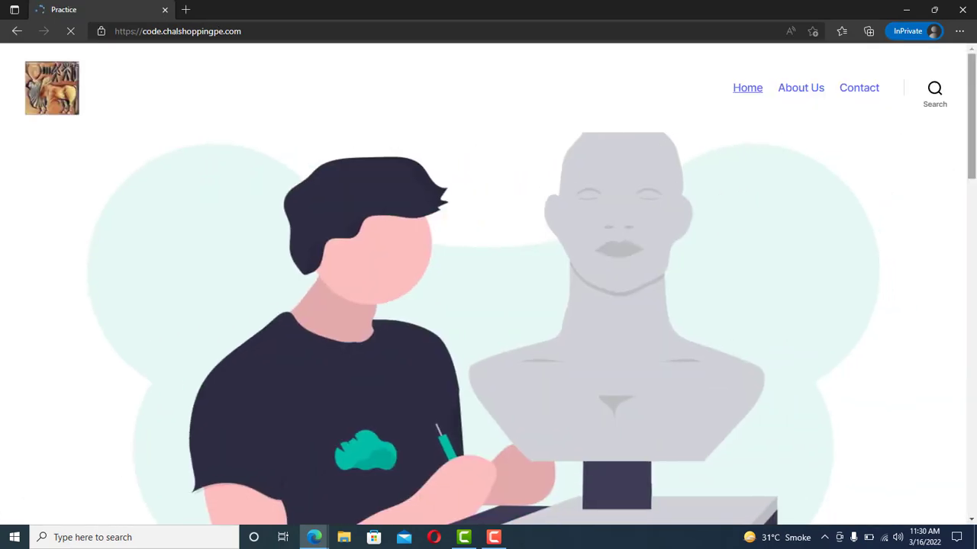
Look over the live homepage and review the About Us page down to the Our Clients logos and footer.
drag(974, 74, 912, 39)
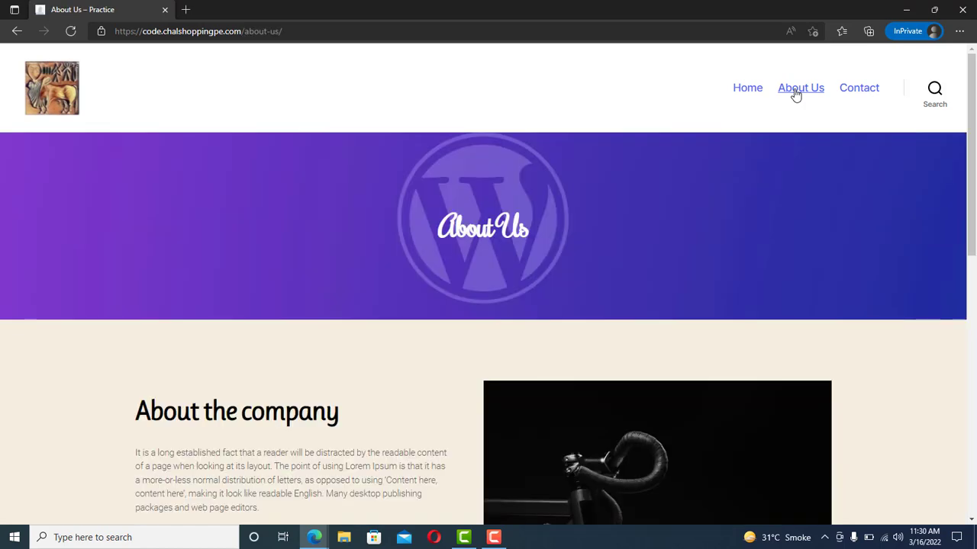
scroll(845, 94, down, 4)
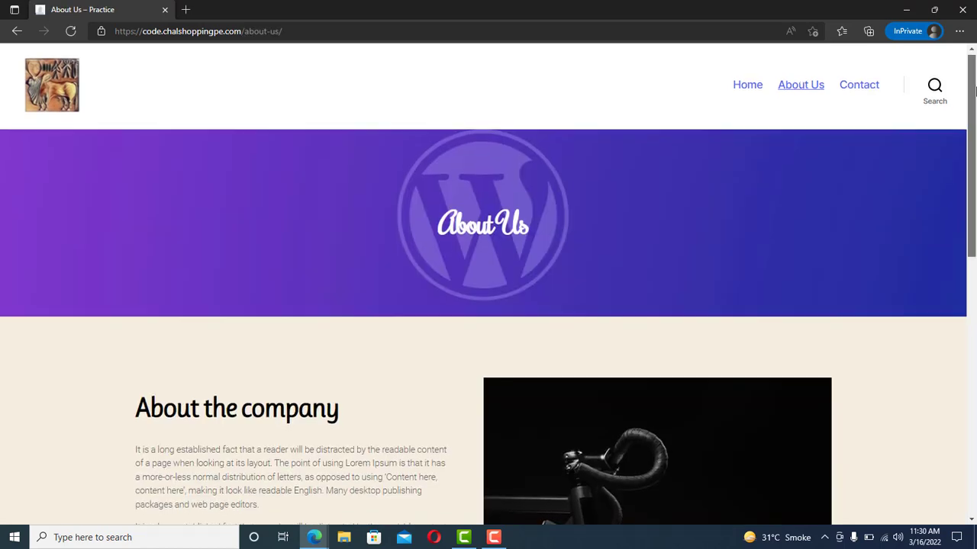
scroll(488, 283, down, 4)
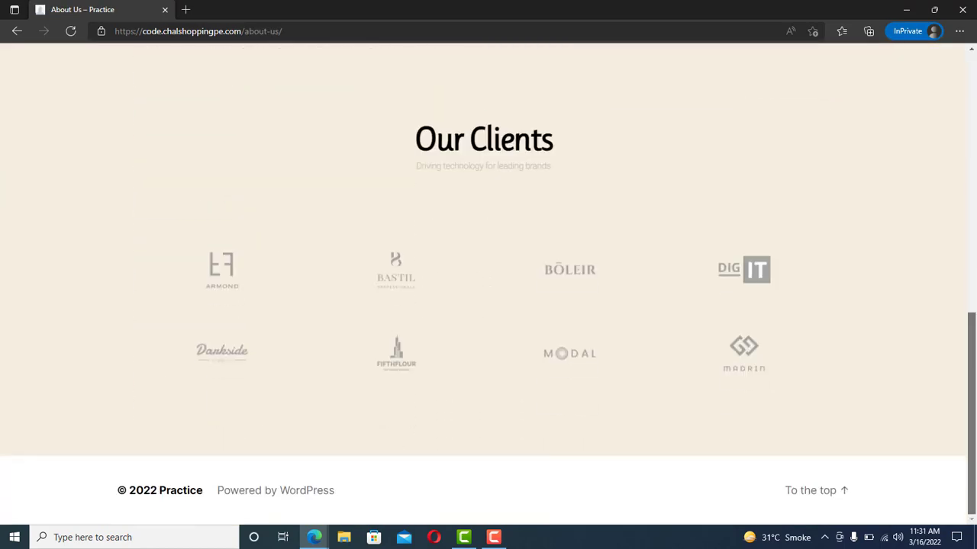
scroll(488, 283, up, 3)
scroll(488, 282, up, 5)
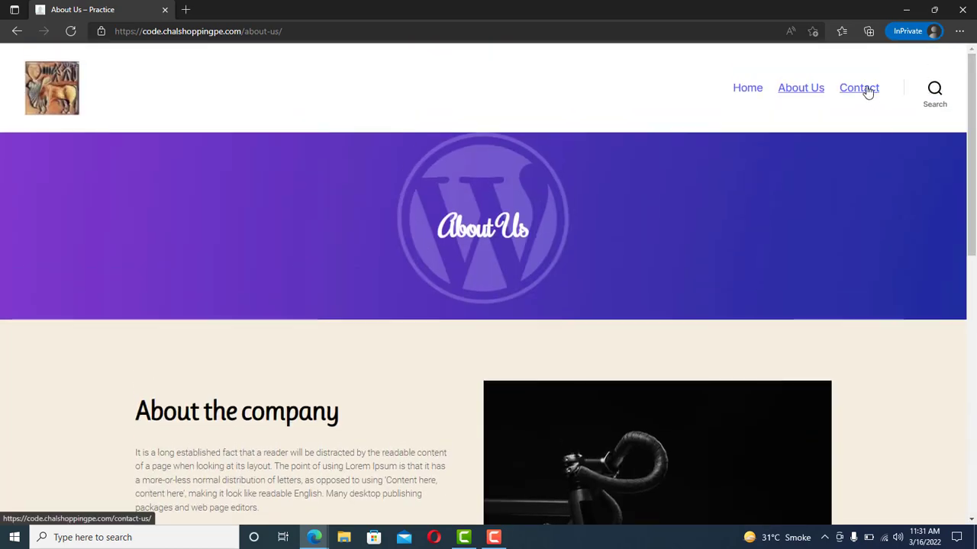
Open the live Contact page and check its map, Get in touch details and footer.
click(867, 92)
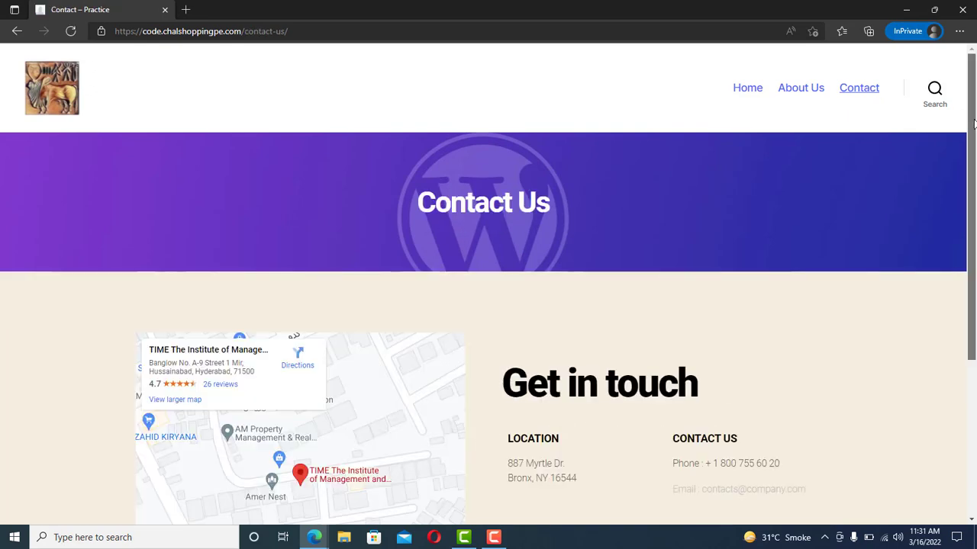
drag(975, 129, 974, 294)
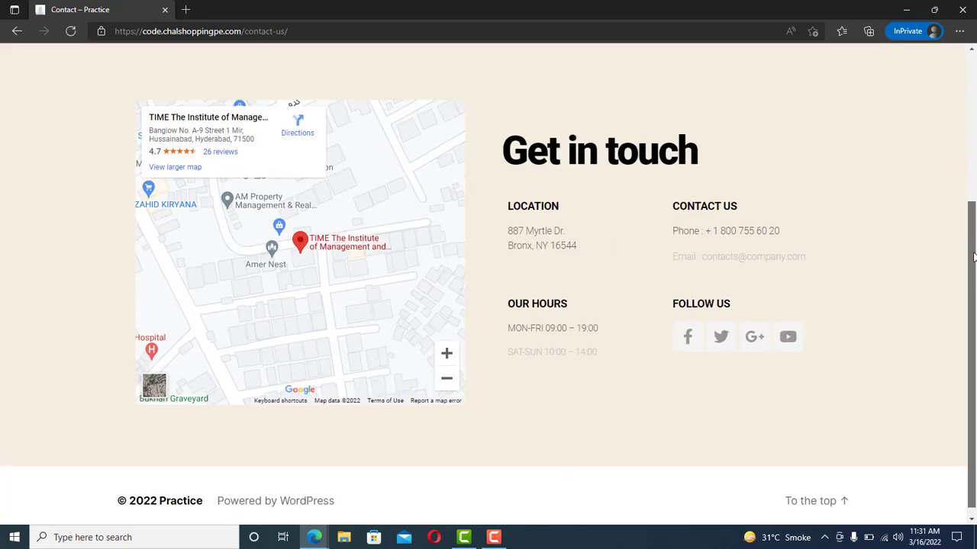